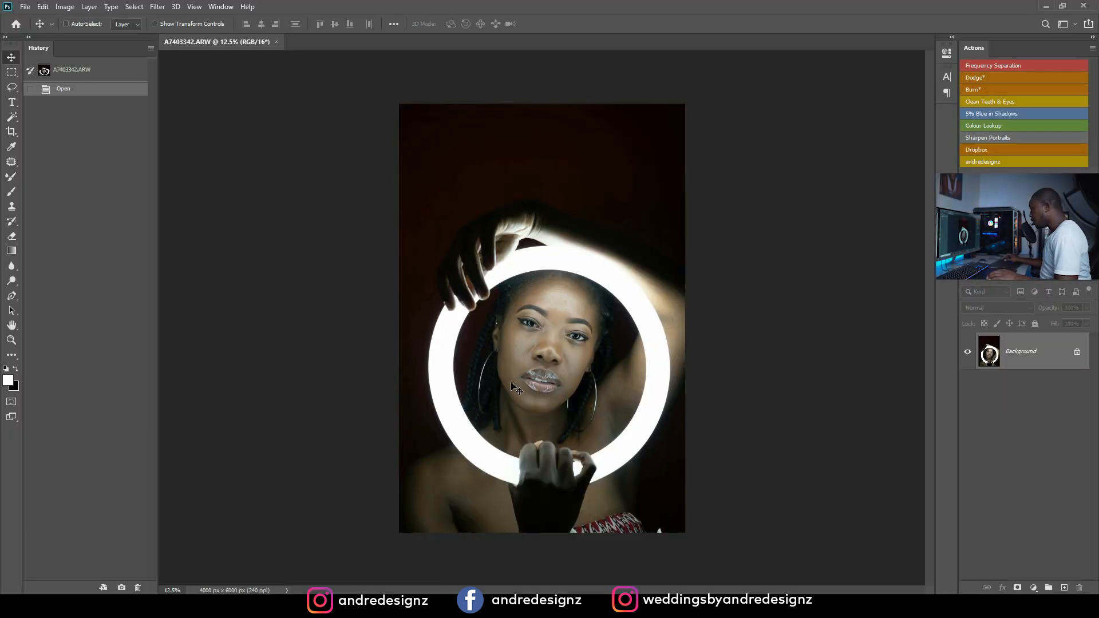
Examine the portrait's skin, lips and overall framing at close range and as a whole.
scroll(586, 360, up, 5)
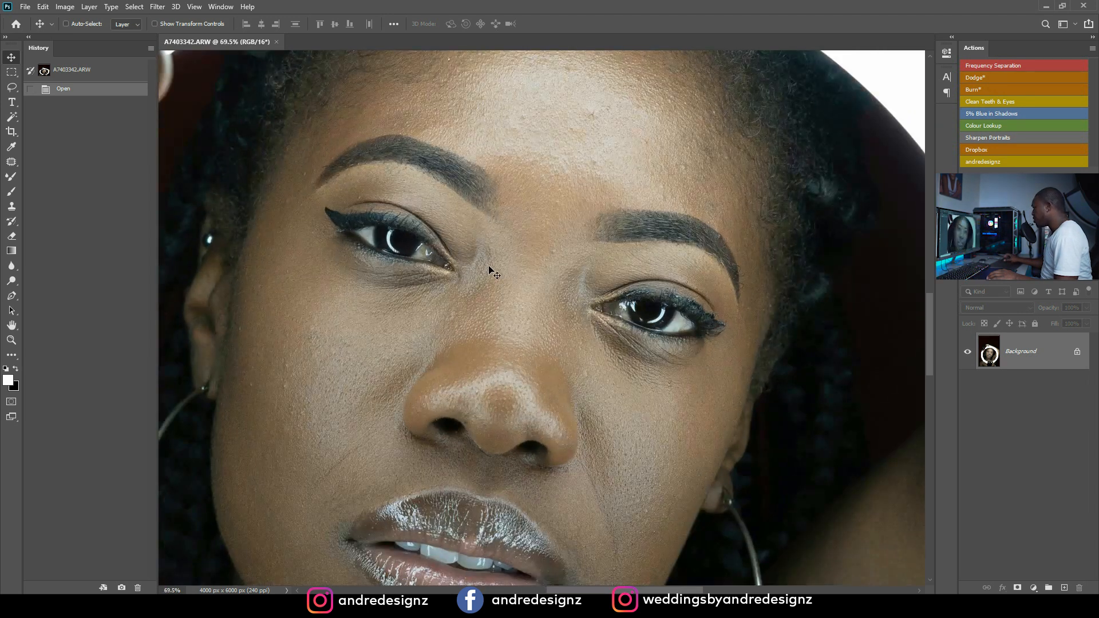
scroll(542, 223, up, 3)
scroll(624, 143, down, 5)
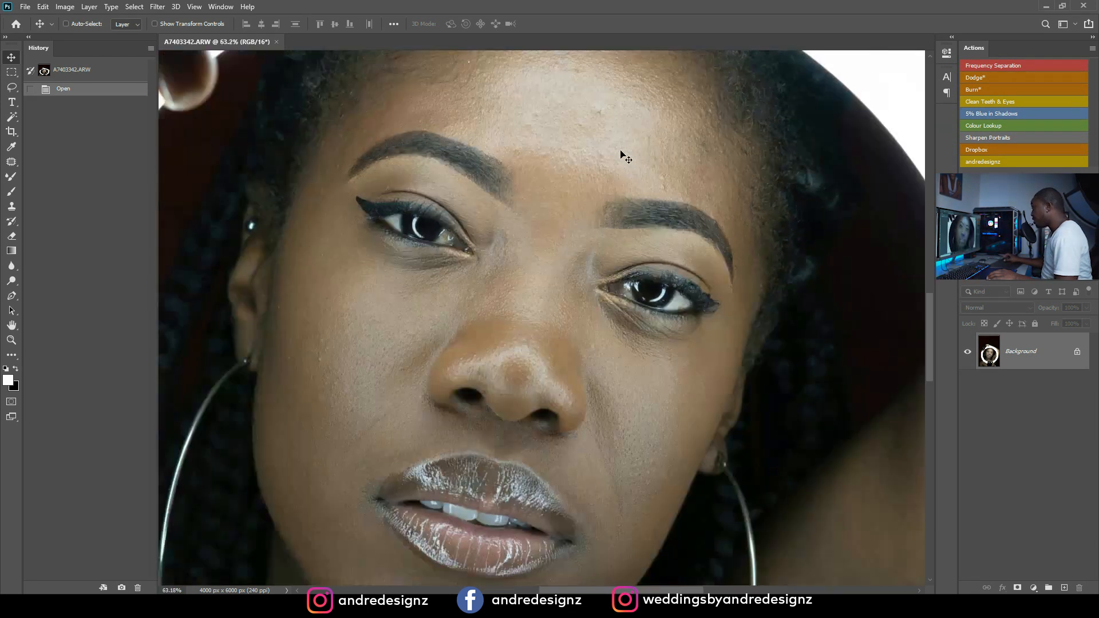
scroll(606, 314, up, 4)
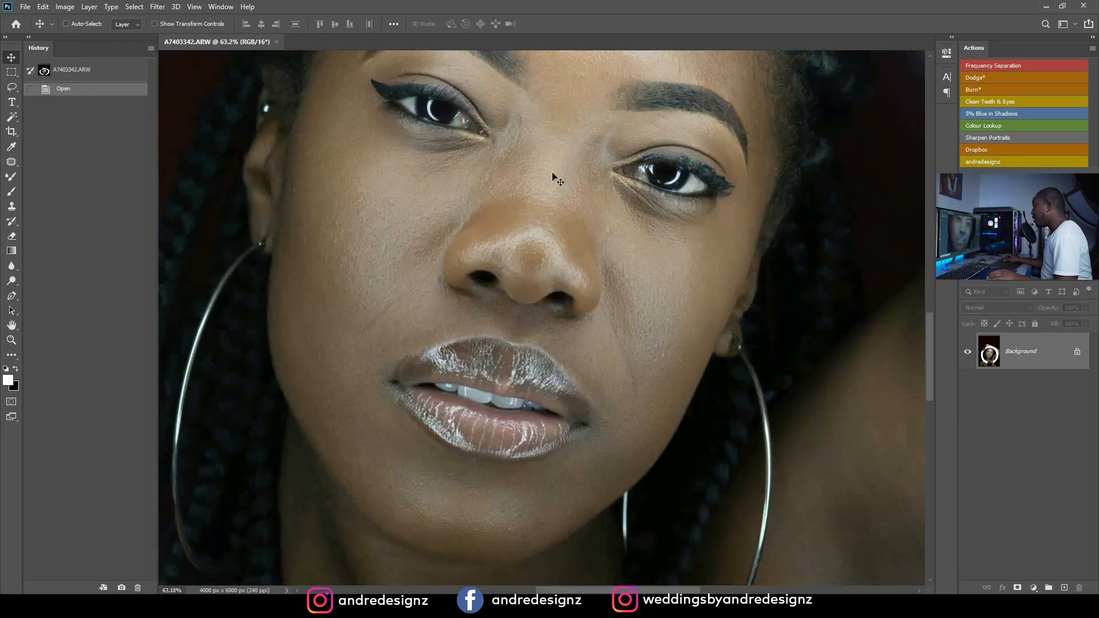
scroll(566, 208, down, 4)
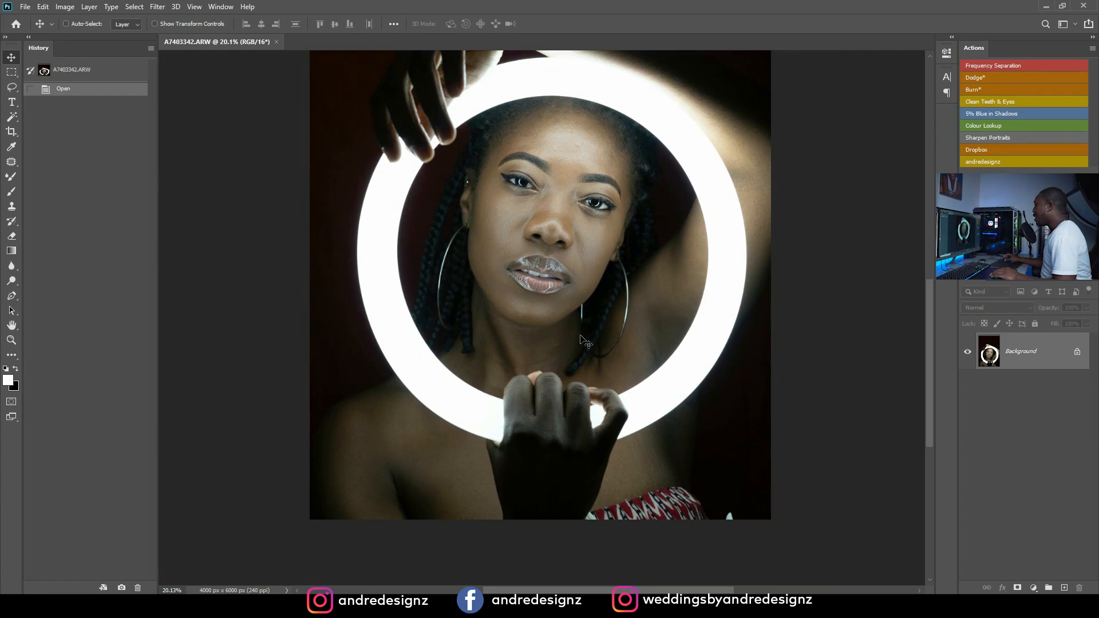
scroll(584, 343, down, 1)
scroll(591, 329, up, 2)
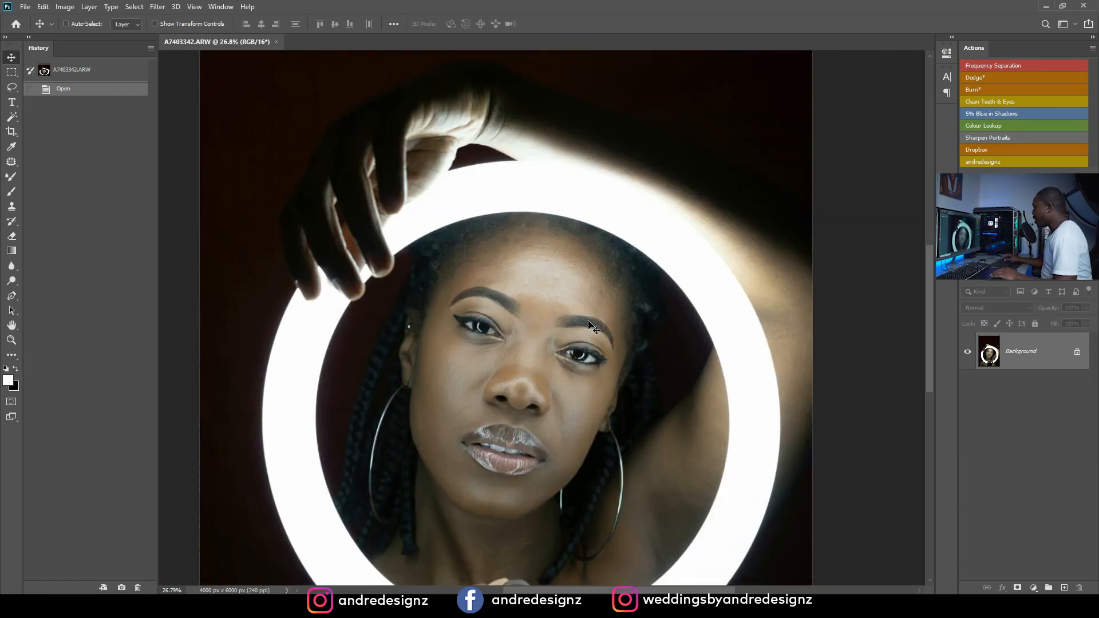
scroll(566, 321, down, 4)
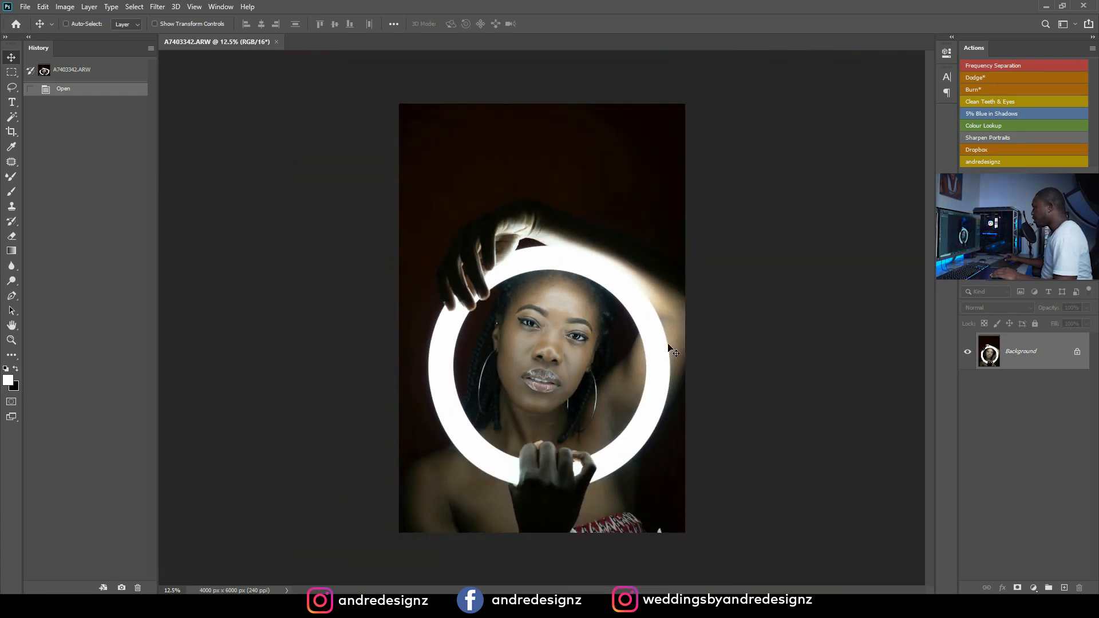
Set up a 4 : 5 (8 : 10) crop and shift the photo slightly upward within the crop frame.
click(12, 133)
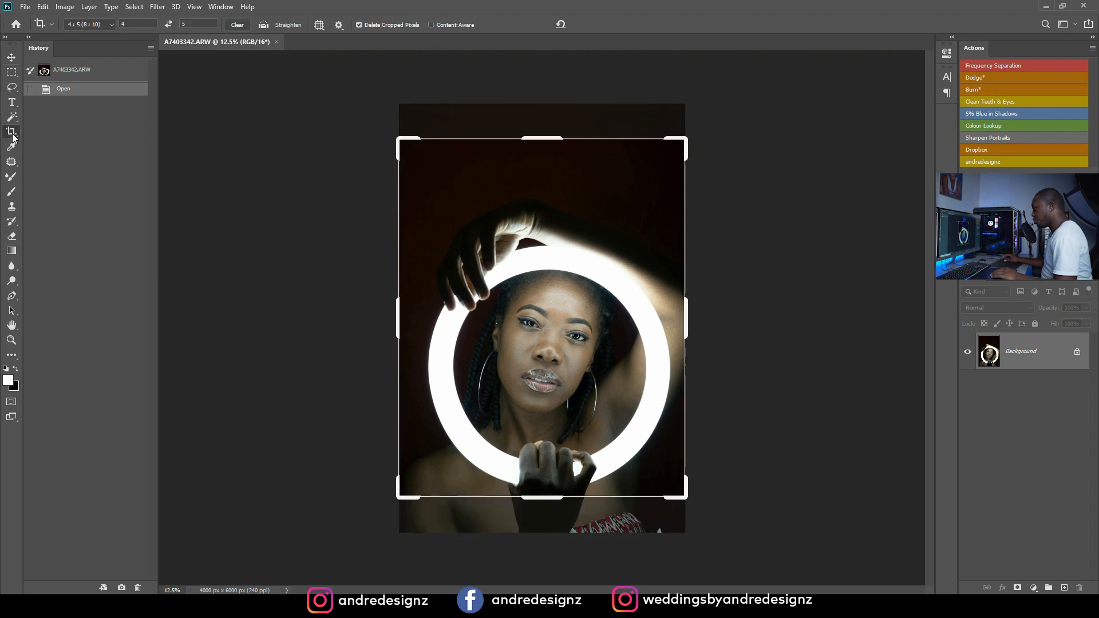
click(109, 26)
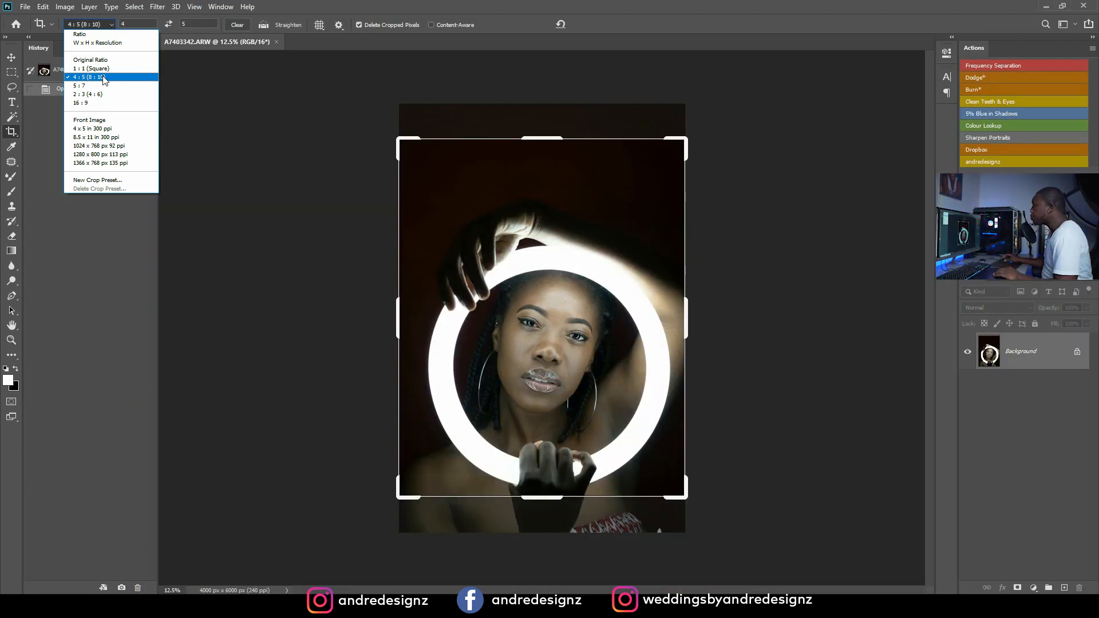
click(106, 78)
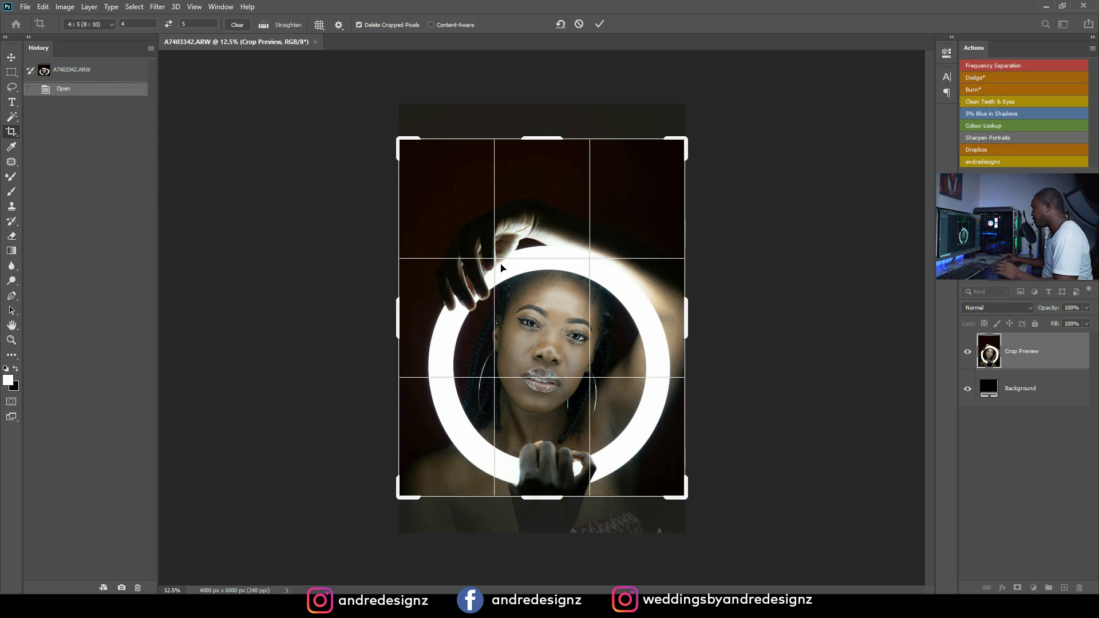
drag(578, 320, 578, 319)
key(Up)
key(Up)
key(Up)
key(Up)
key(Up)
key(Up)
key(Up)
key(Up)
key(Up)
key(Up)
key(Up)
key(Up)
key(Up)
key(Up)
key(Up)
key(Up)
key(Up)
key(Up)
key(Up)
key(Up)
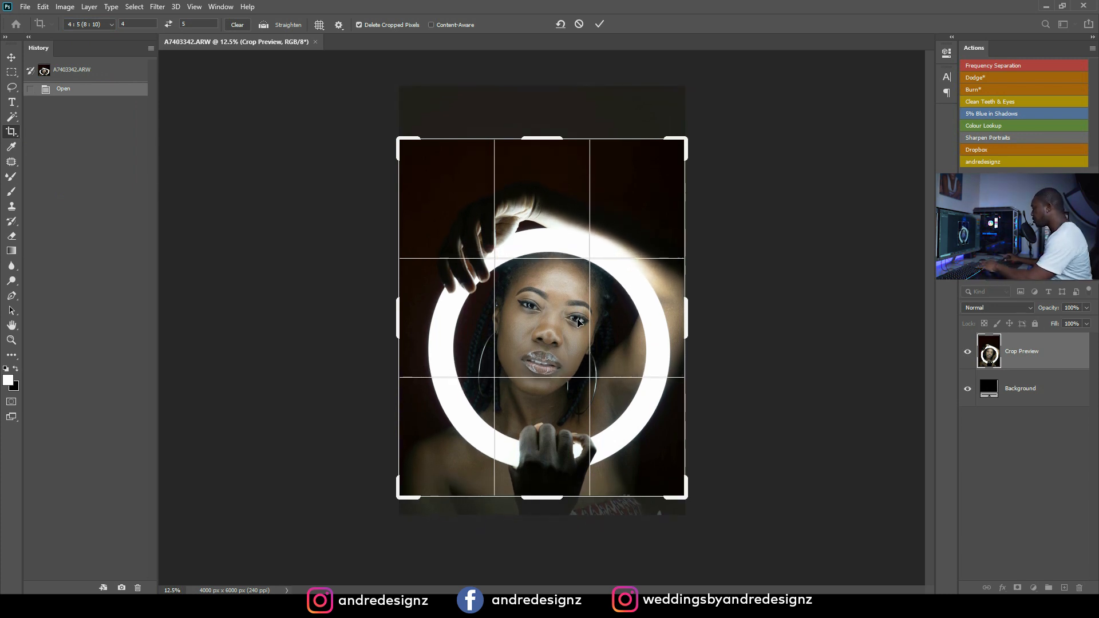
key(Down)
key(Down)
key(Down)
key(Down)
key(Down)
key(Down)
key(Down)
key(Down)
key(Down)
key(Down)
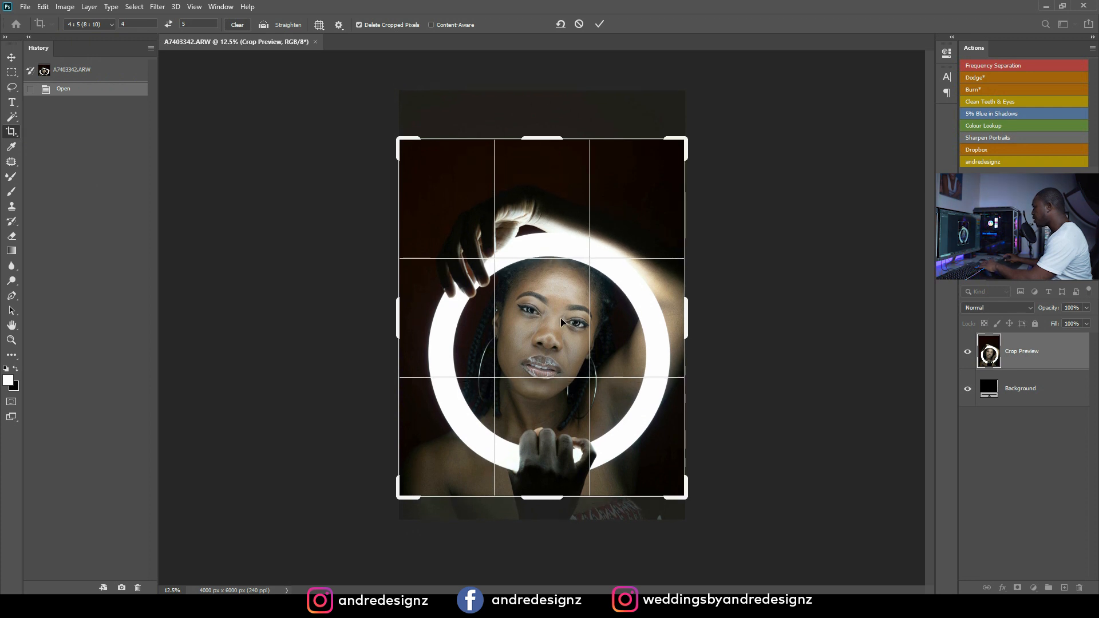
Tighten the crop frame around the ring light, centre the ring horizontally in it, and apply the crop.
drag(537, 136, 542, 157)
key(Left)
key(Left)
key(Left)
key(Left)
key(Left)
key(Left)
key(Left)
key(Left)
key(Left)
key(Left)
key(Left)
key(Left)
key(Left)
key(Left)
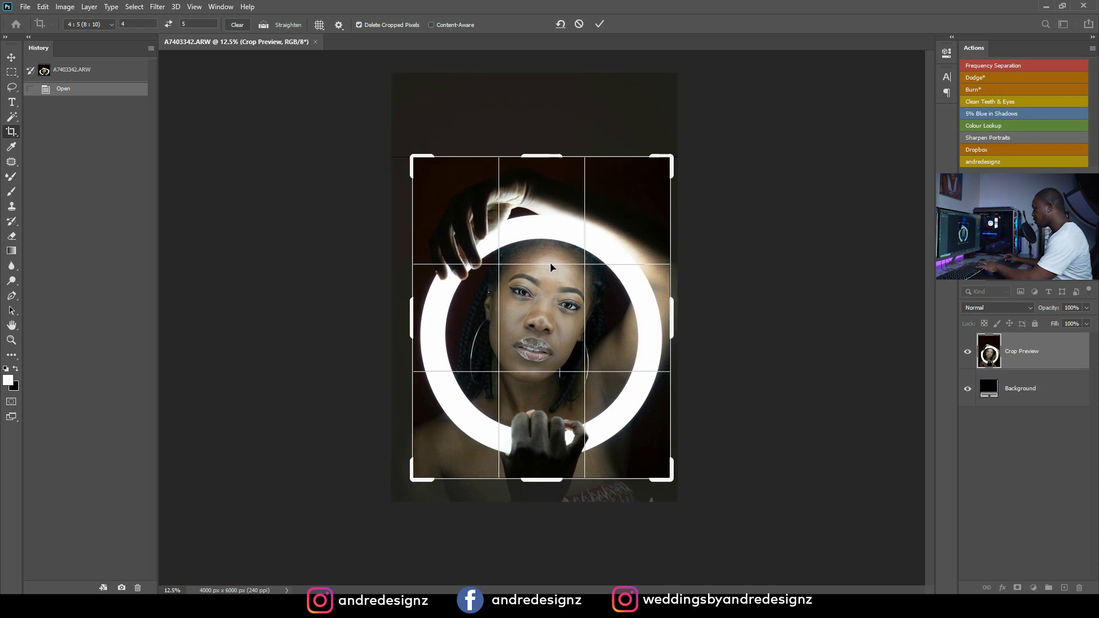
key(Up)
key(Up)
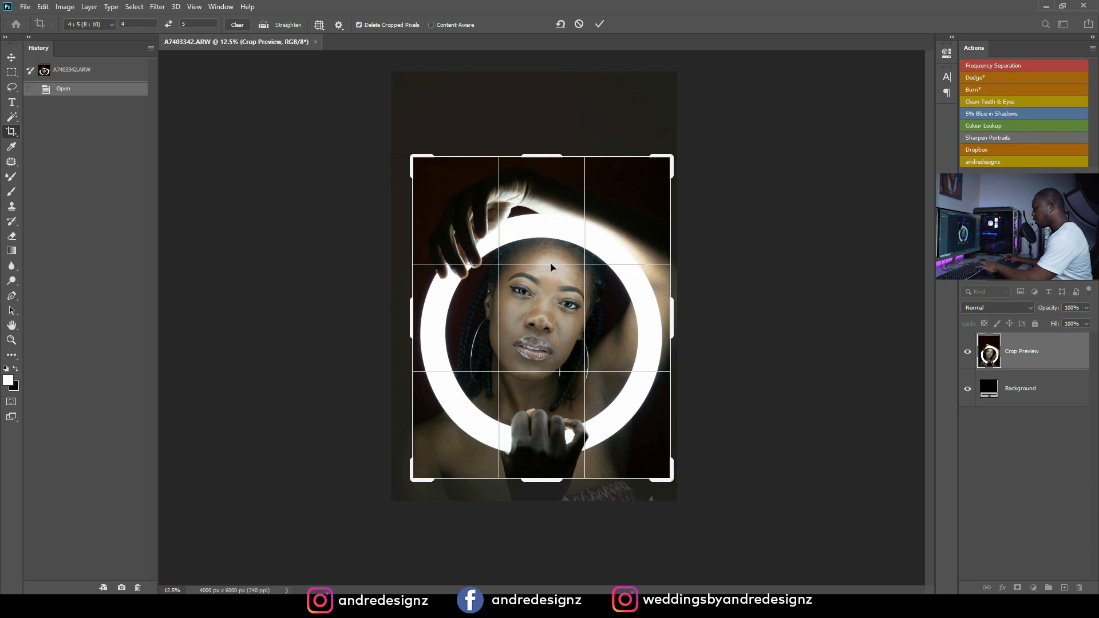
key(Return)
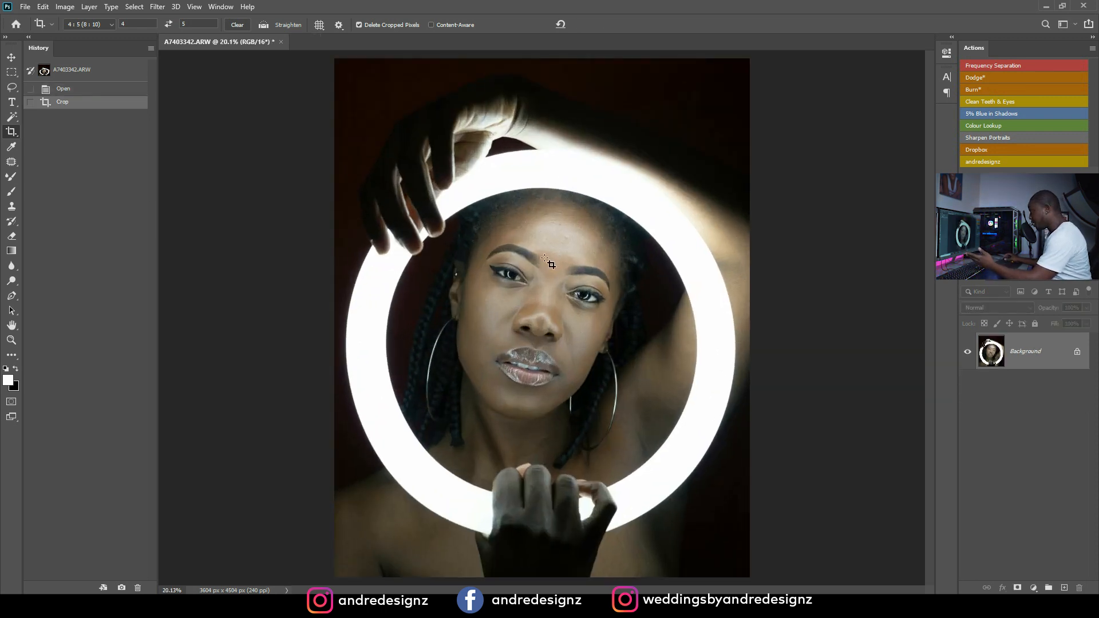
Duplicate the Background layer of the cropped portrait.
scroll(548, 262, up, 2)
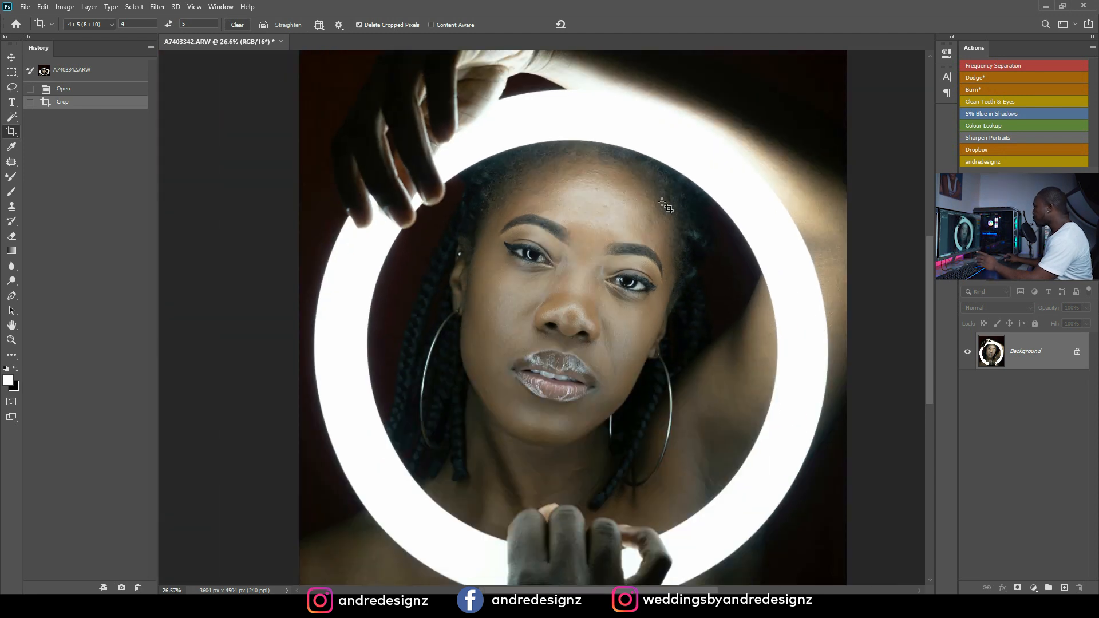
scroll(664, 206, down, 2)
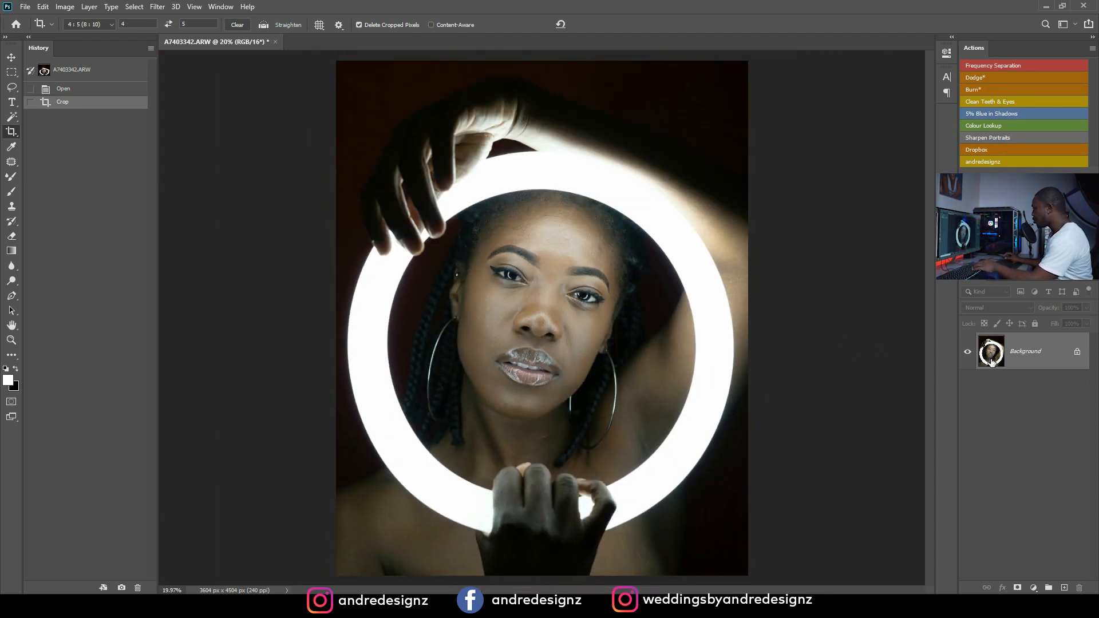
drag(1036, 366, 1065, 588)
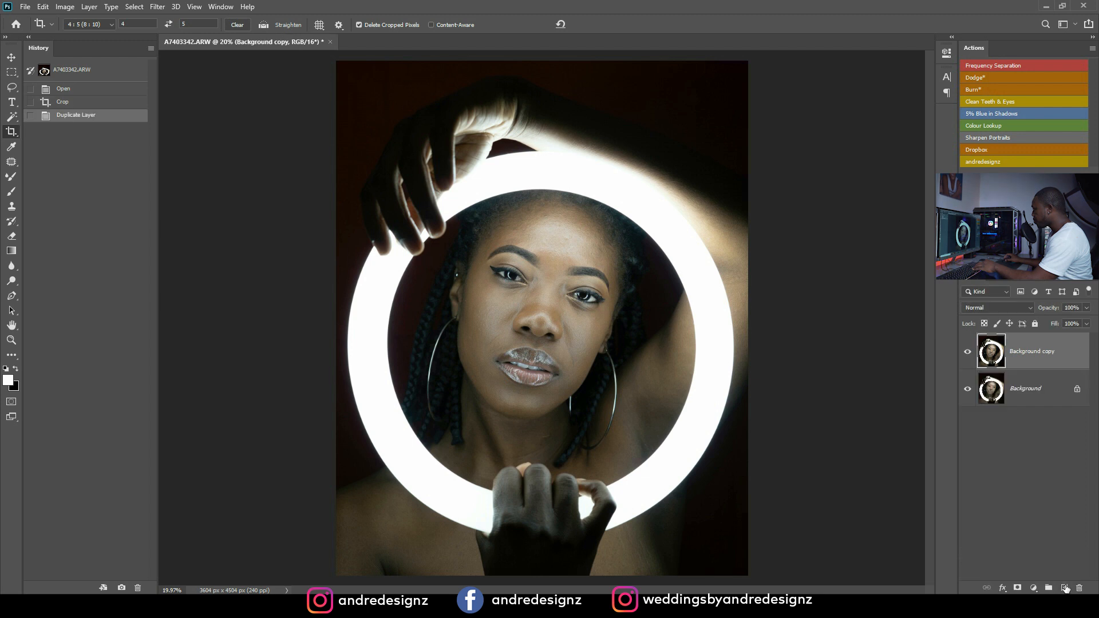
Remove blemishes from the middle of the forehead and above the image-right eyebrow with the Patch tool.
scroll(545, 264, up, 3)
drag(481, 349, 496, 204)
scroll(498, 200, up, 2)
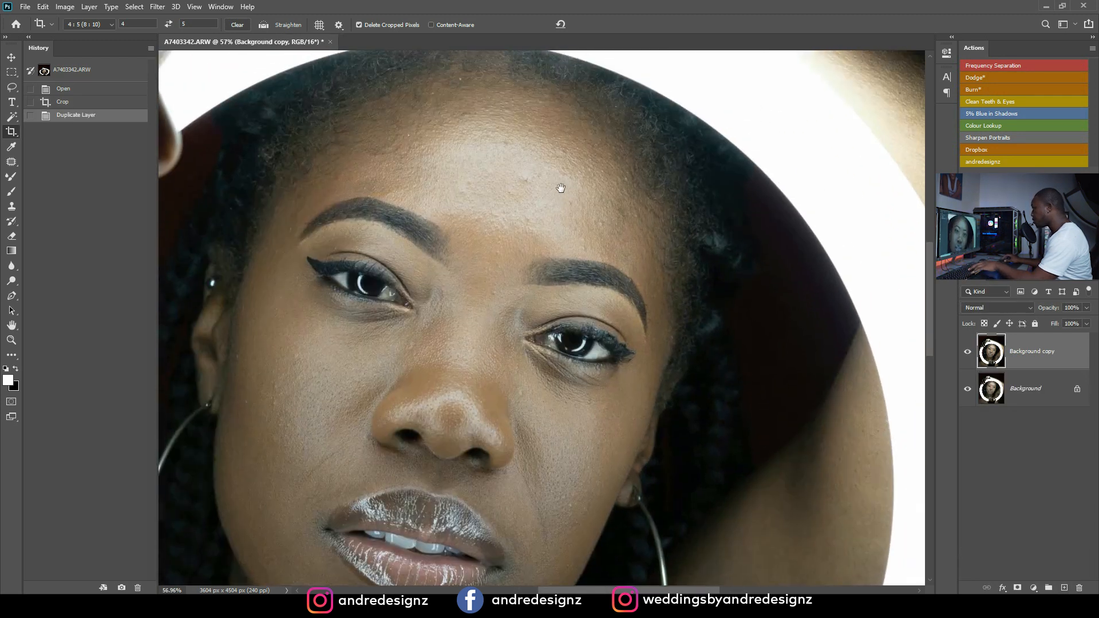
click(11, 164)
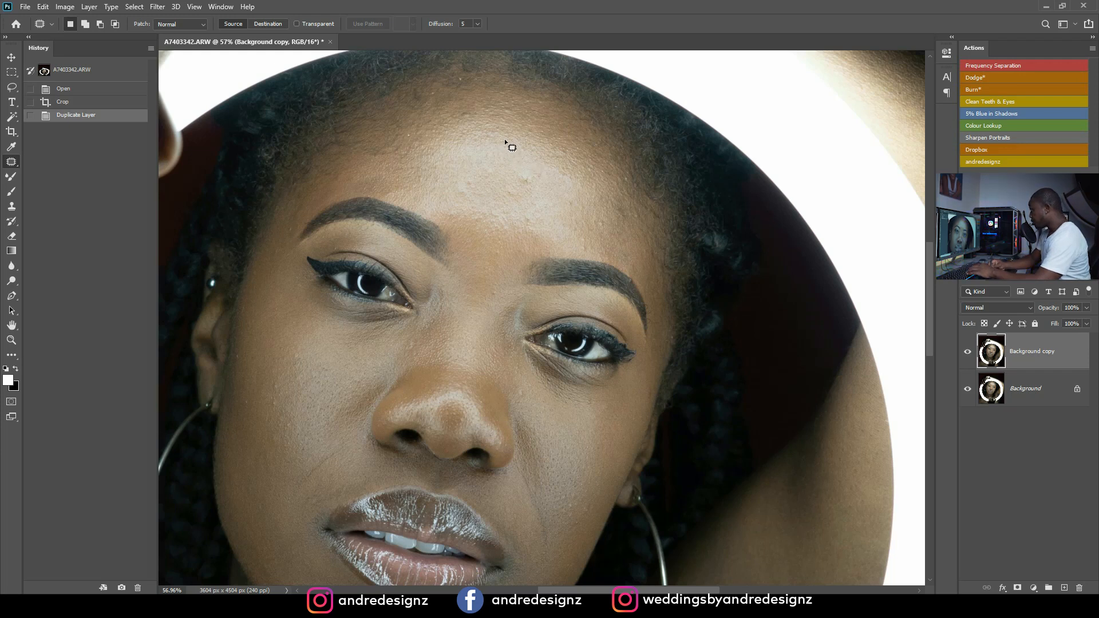
mouse_move(516, 142)
mouse_down()
mouse_move(498, 155)
mouse_move(545, 192)
mouse_move(548, 178)
mouse_up()
key(ctrl+d)
mouse_move(547, 178)
mouse_down()
mouse_move(610, 230)
mouse_move(592, 252)
mouse_move(605, 236)
mouse_move(630, 242)
mouse_up()
key(ctrl+d)
key(ctrl+d)
key(ctrl+d)
key(ctrl+d)
key(ctrl+d)
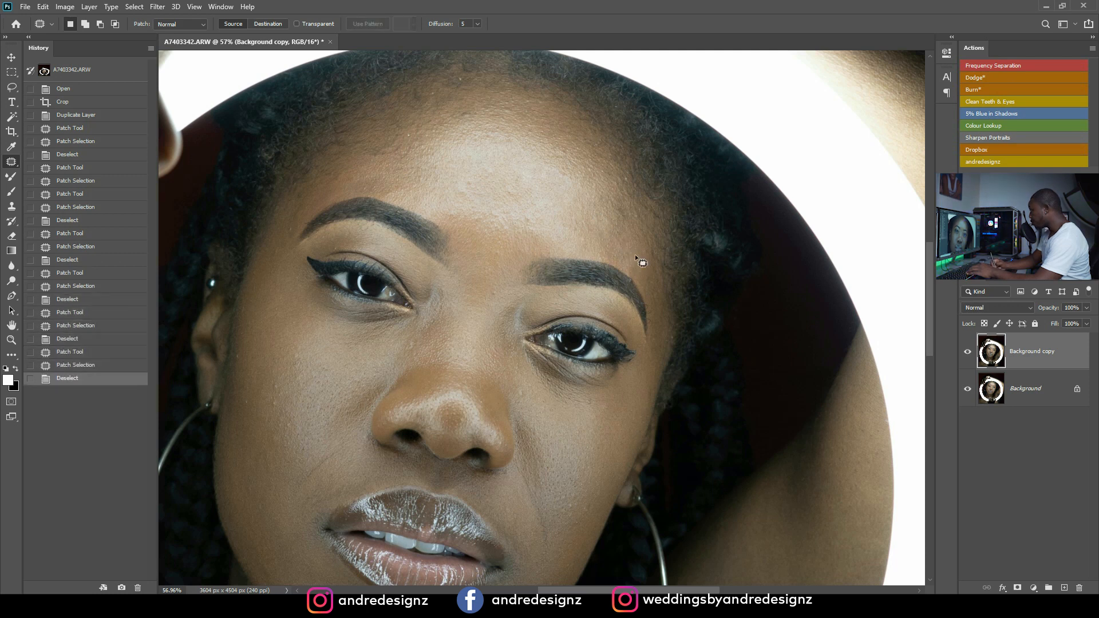
drag(629, 281, 641, 280)
key(ctrl+d)
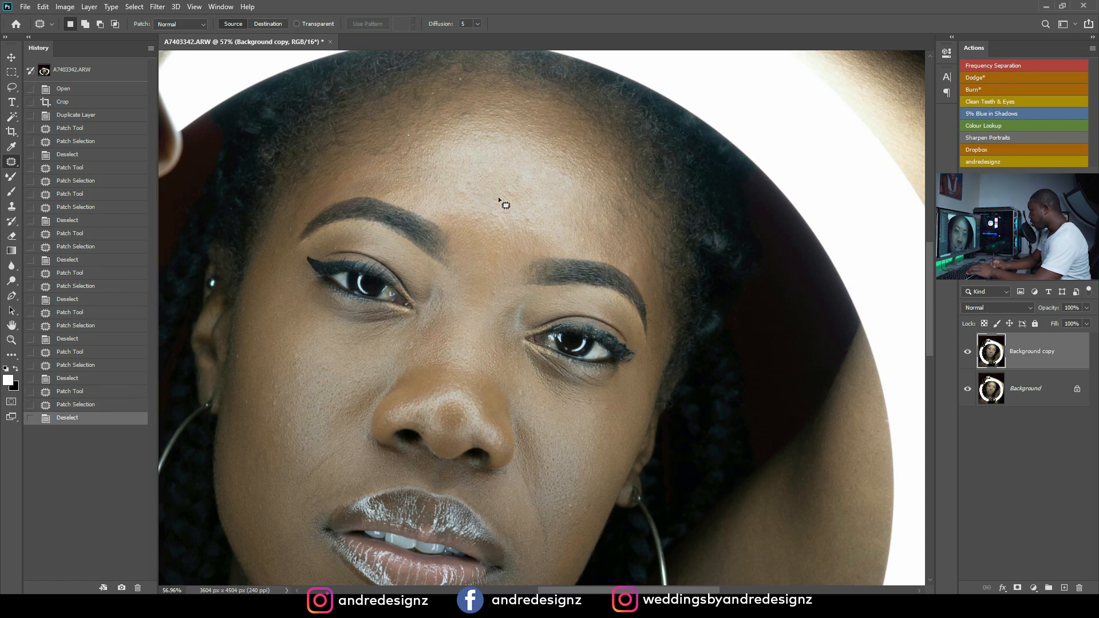
Patch the remaining spots on the forehead, working up to the hairline.
mouse_move(496, 229)
mouse_down()
mouse_move(533, 228)
mouse_move(528, 200)
mouse_move(548, 206)
mouse_move(559, 146)
mouse_move(582, 152)
mouse_move(527, 122)
mouse_up()
key(ctrl+d)
drag(529, 130, 542, 139)
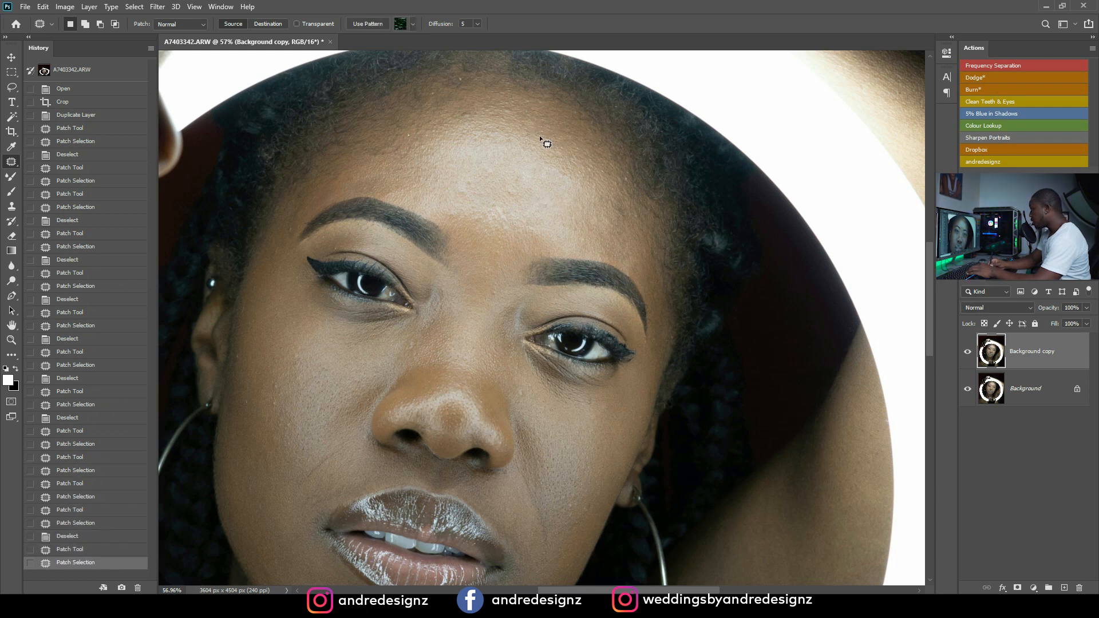
key(ctrl+d)
mouse_move(464, 108)
mouse_down()
mouse_move(472, 104)
mouse_move(479, 128)
mouse_up()
key(ctrl+d)
drag(475, 118, 477, 109)
drag(474, 111, 482, 116)
key(ctrl+d)
drag(465, 70, 465, 72)
drag(463, 79, 469, 88)
key(ctrl+d)
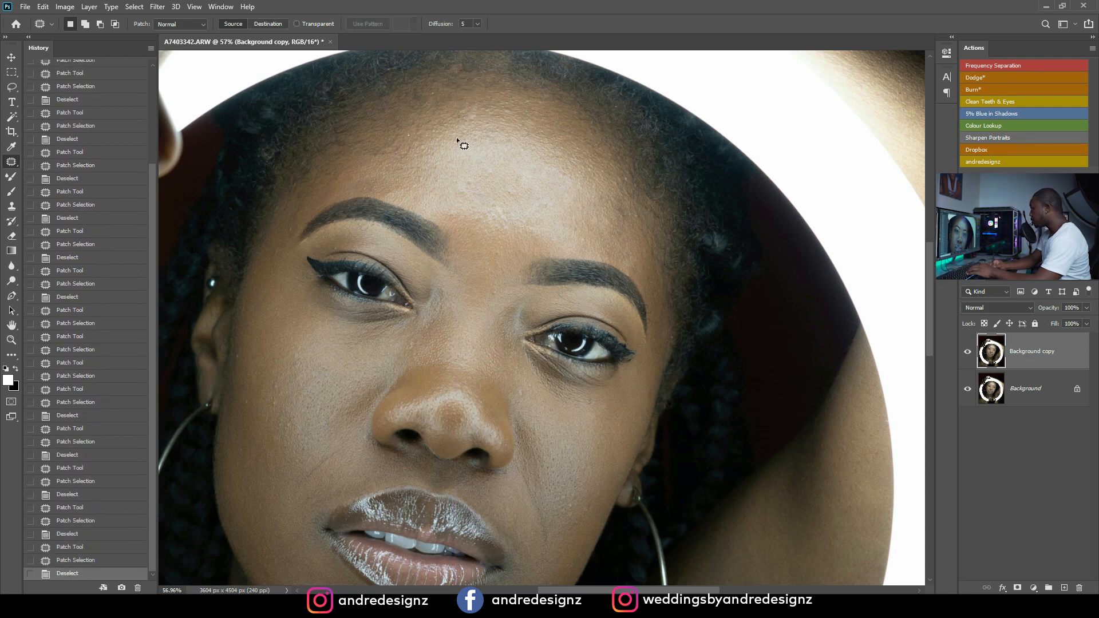
Patch the small blemishes beside the nose, on its bridge and between the eyebrows.
drag(468, 340, 542, 228)
mouse_move(476, 238)
mouse_down()
mouse_move(491, 232)
mouse_move(482, 245)
mouse_up()
key(ctrl+d)
drag(506, 207, 504, 220)
key(ctrl+d)
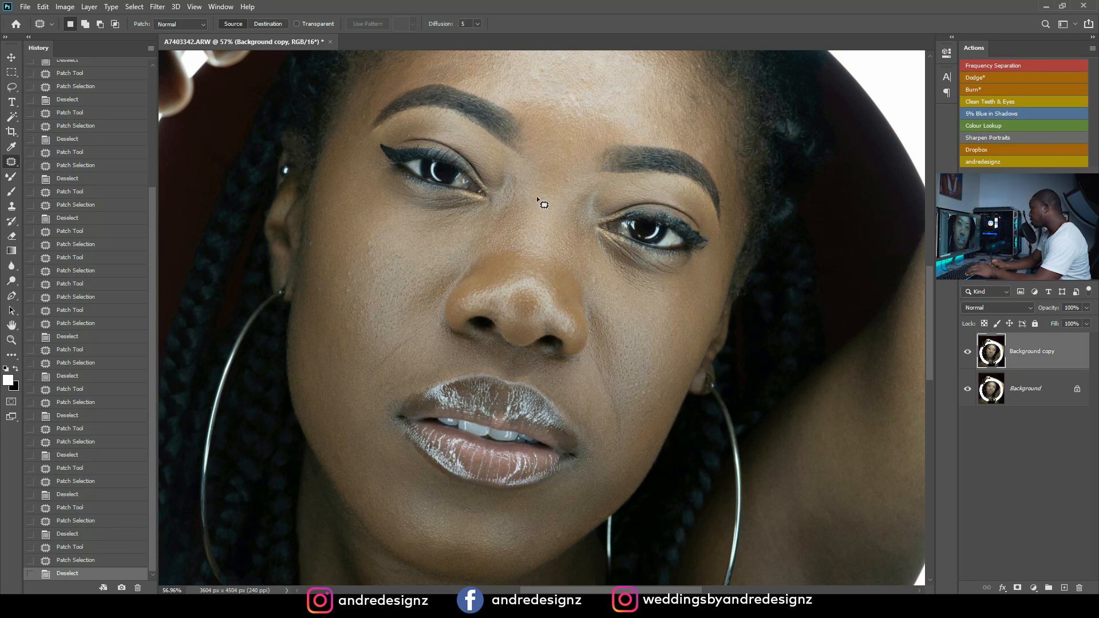
mouse_move(564, 175)
mouse_down()
mouse_move(578, 180)
mouse_move(568, 177)
mouse_up()
drag(574, 181, 569, 196)
key(ctrl+d)
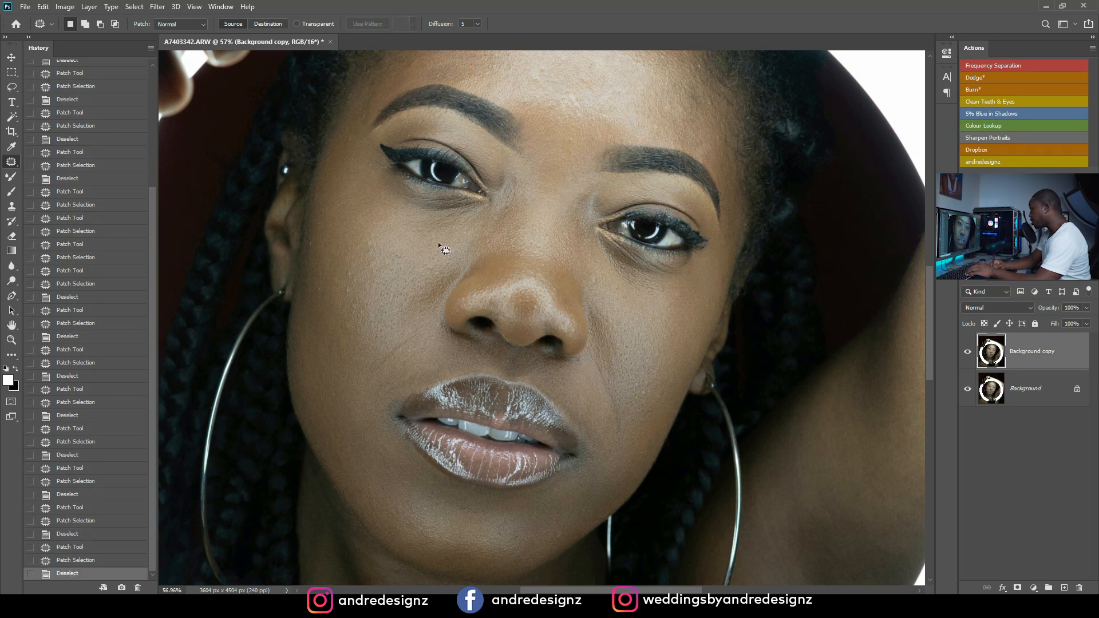
Patch the bumps on the outer part of the image-left cheek.
drag(360, 275, 361, 276)
mouse_move(354, 279)
mouse_down()
mouse_move(339, 297)
mouse_move(357, 290)
mouse_move(370, 319)
mouse_move(343, 329)
mouse_move(356, 308)
mouse_up()
key(ctrl+d)
key(ctrl+d)
drag(357, 308, 372, 321)
drag(374, 320, 377, 326)
key(ctrl+d)
drag(358, 278, 356, 274)
drag(356, 273, 356, 292)
key(ctrl+d)
Patch the textured skin beneath the image-left eye and across the upper cheek.
mouse_move(380, 245)
mouse_down()
mouse_move(378, 268)
mouse_move(406, 253)
mouse_up()
key(ctrl+d)
mouse_move(405, 256)
mouse_down()
mouse_move(408, 245)
mouse_move(435, 259)
mouse_move(438, 280)
mouse_move(372, 252)
mouse_move(391, 241)
mouse_move(368, 250)
mouse_move(446, 255)
mouse_move(392, 255)
mouse_up()
key(ctrl+d)
key(ctrl+d)
drag(393, 255, 411, 298)
key(ctrl+d)
drag(406, 295, 465, 263)
key(ctrl+d)
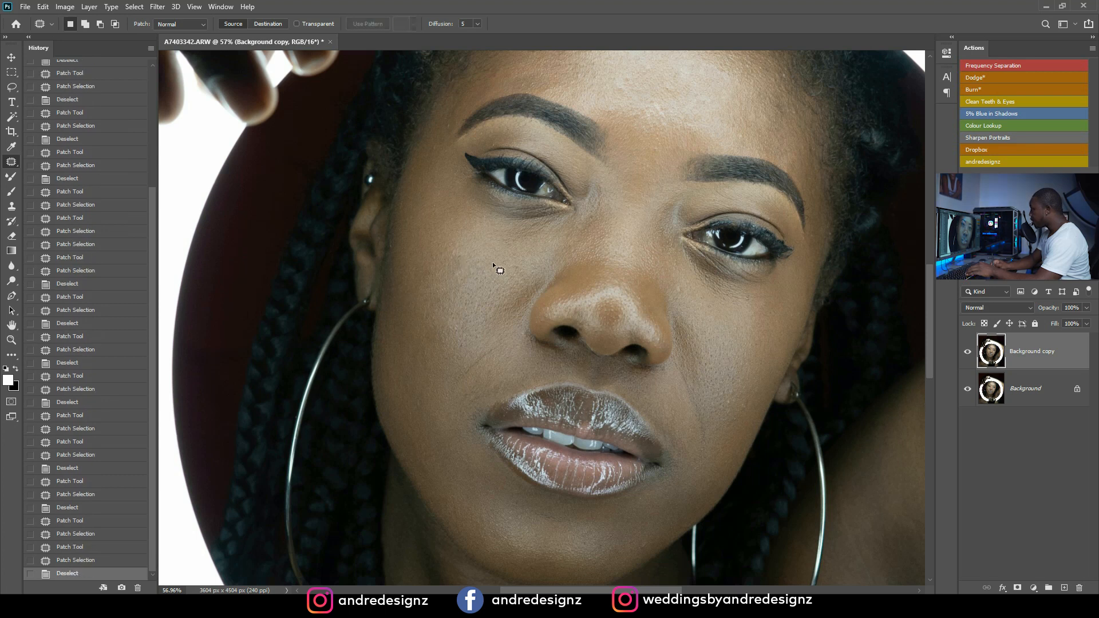
drag(483, 272, 523, 277)
key(ctrl+d)
Patch the blemishes on the image-right cheek beside the nose.
drag(583, 254, 443, 192)
drag(545, 230, 540, 222)
mouse_move(538, 226)
mouse_down()
mouse_move(549, 240)
mouse_move(577, 239)
mouse_move(545, 208)
mouse_move(505, 246)
mouse_move(507, 275)
mouse_move(493, 254)
mouse_move(511, 250)
mouse_up()
key(ctrl+d)
mouse_move(511, 251)
mouse_down()
mouse_move(524, 265)
mouse_move(519, 258)
mouse_up()
key(ctrl+d)
mouse_move(518, 263)
mouse_down()
mouse_move(513, 278)
mouse_move(524, 260)
mouse_up()
key(ctrl+d)
key(ctrl+d)
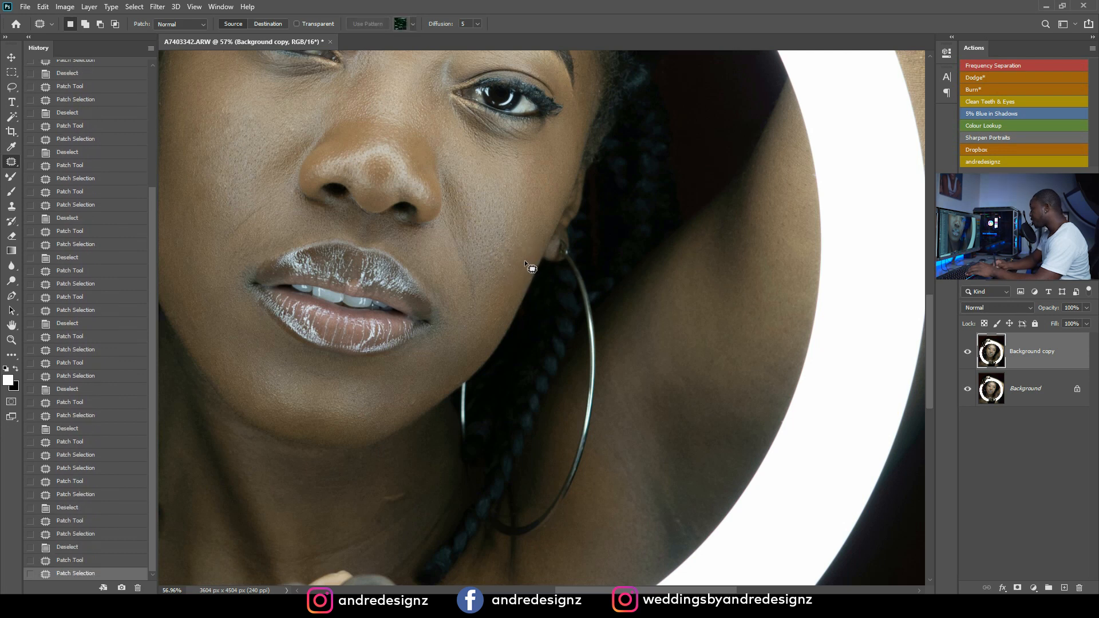
Patch the marks on the chin and on the underarm skin inside the ring light.
drag(421, 403, 425, 393)
scroll(429, 344, down, 3)
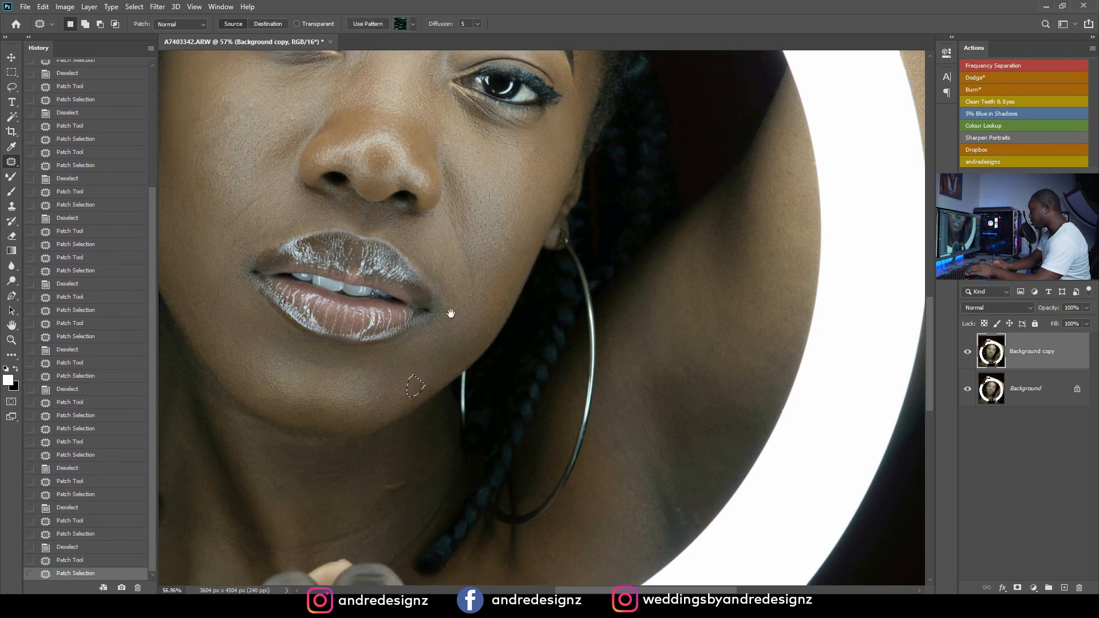
mouse_move(450, 318)
mouse_down()
mouse_move(449, 299)
mouse_move(431, 308)
mouse_up()
key(ctrl+d)
drag(457, 252, 461, 258)
drag(686, 337, 691, 342)
mouse_move(700, 332)
mouse_down()
mouse_move(712, 358)
mouse_move(719, 351)
mouse_up()
key(ctrl+d)
Patch the remaining uneven spot on the image-left cheek near the hoop earring.
drag(763, 184, 663, 422)
drag(611, 324, 763, 222)
drag(528, 335, 636, 265)
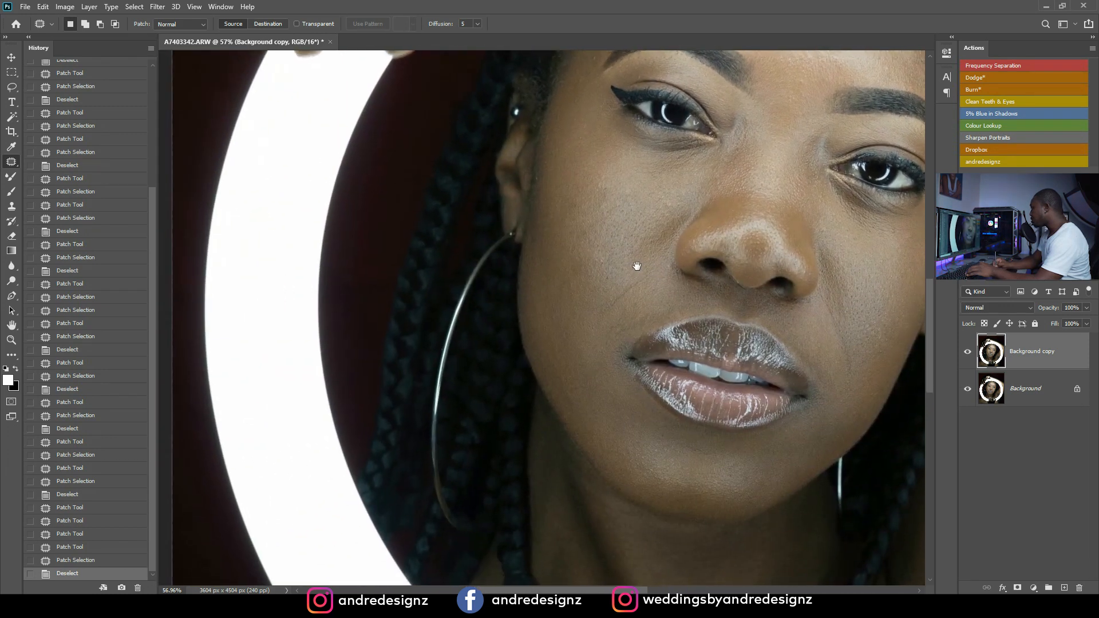
drag(568, 273, 581, 289)
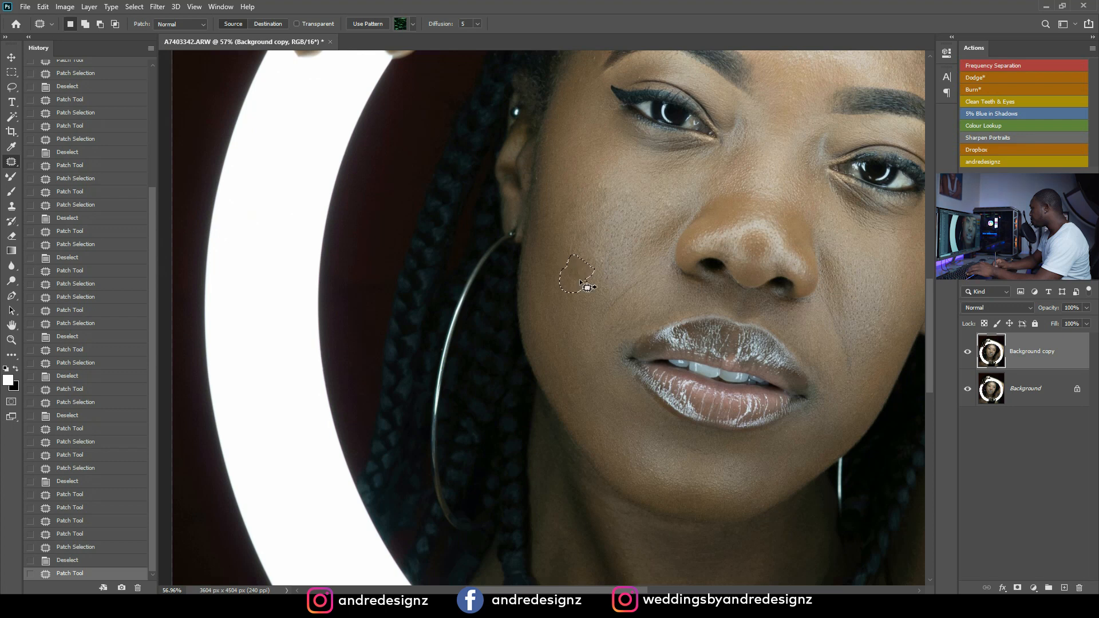
key(ctrl+d)
Review the retouched skin across the whole portrait at reduced magnification.
scroll(607, 246, down, 5)
scroll(700, 257, up, 1)
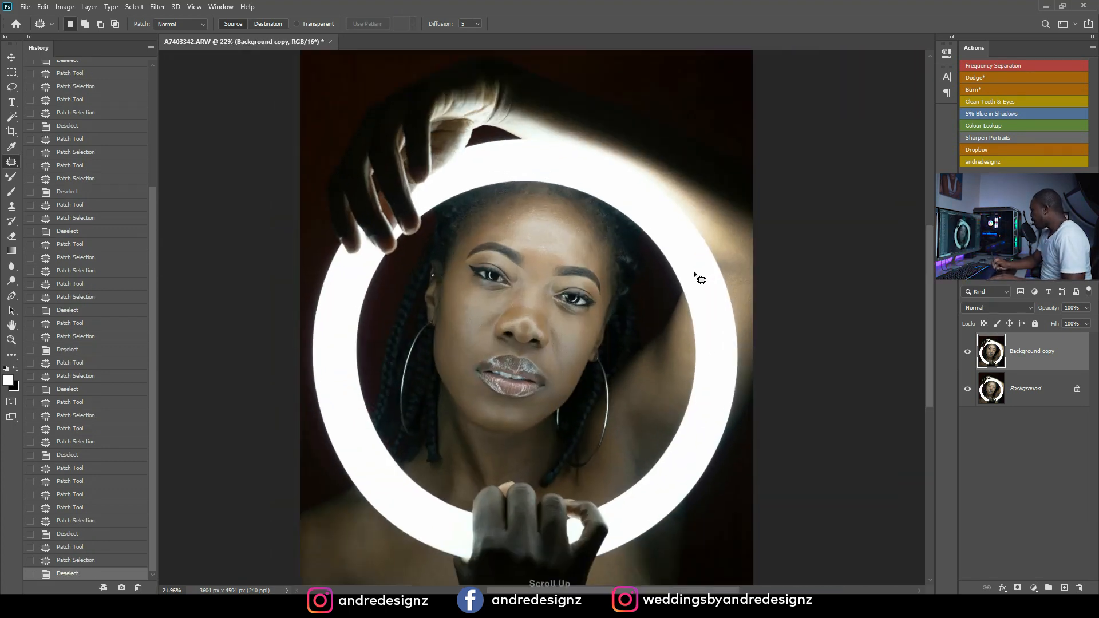
scroll(672, 289, down, 1)
scroll(561, 423, down, 1)
scroll(559, 413, down, 1)
scroll(544, 487, up, 3)
scroll(538, 515, down, 1)
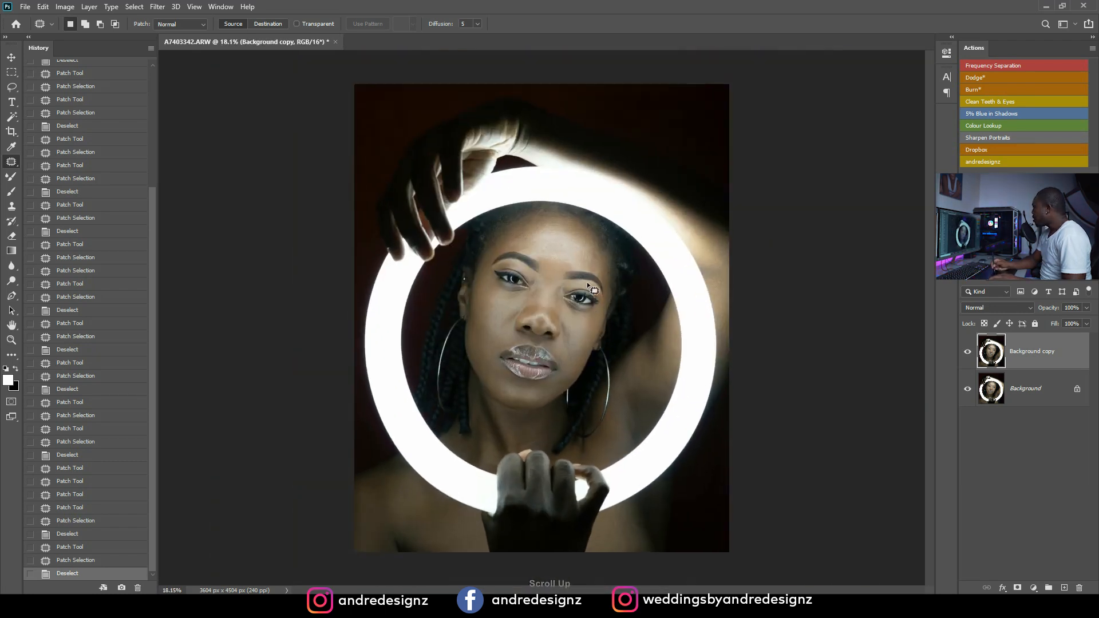
scroll(624, 240, up, 1)
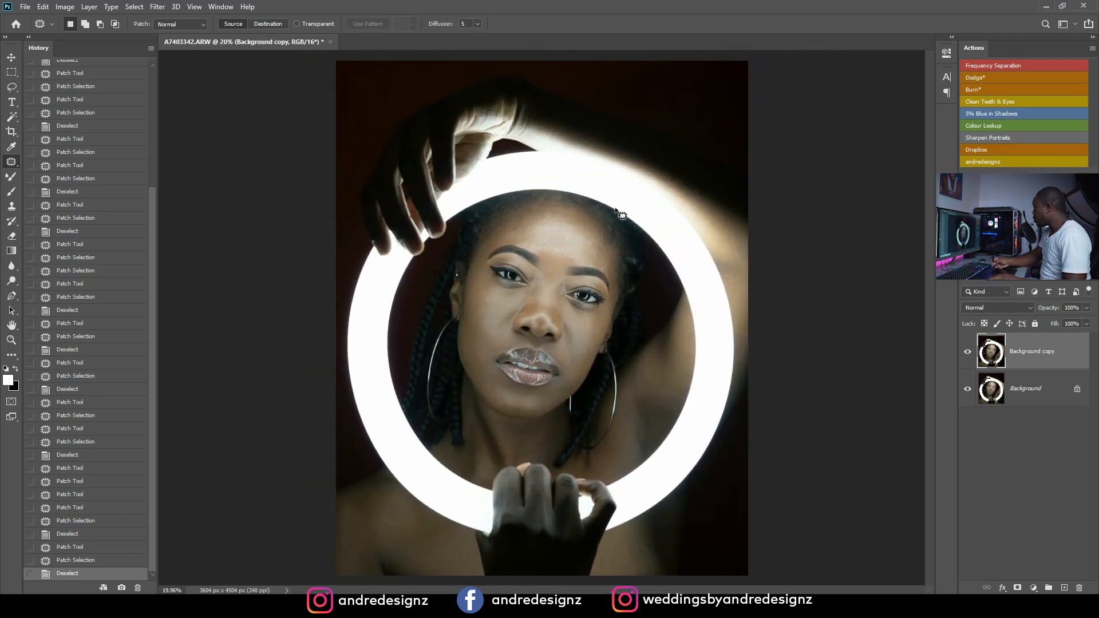
scroll(605, 214, down, 1)
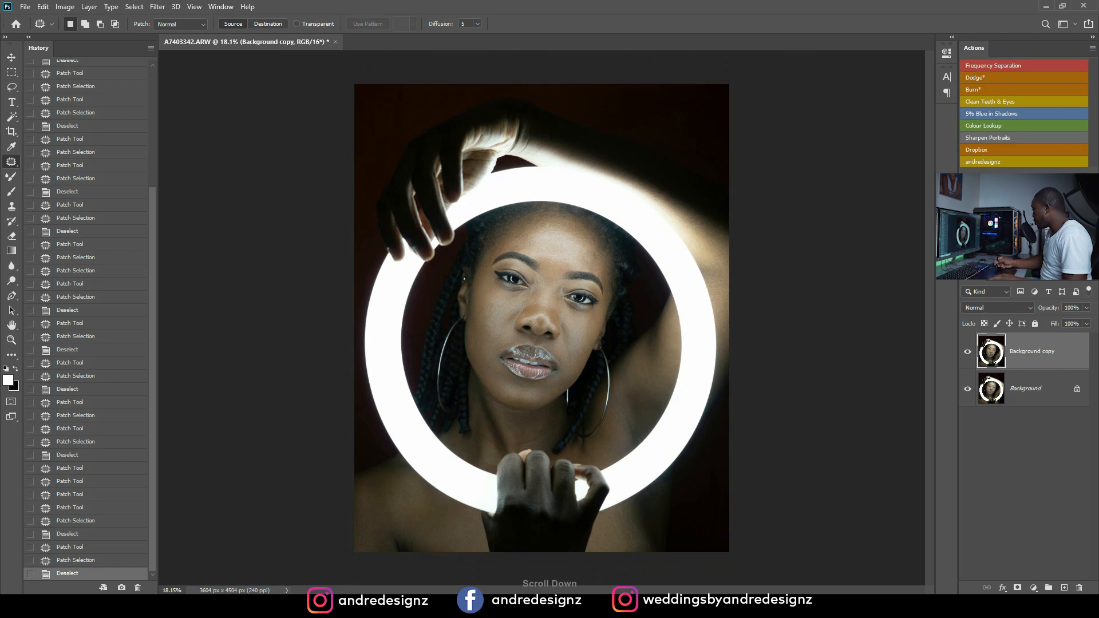
Run the Frequency Separation action with a Gaussian Blur radius of 13.9 pixels on the Low layer.
click(1004, 63)
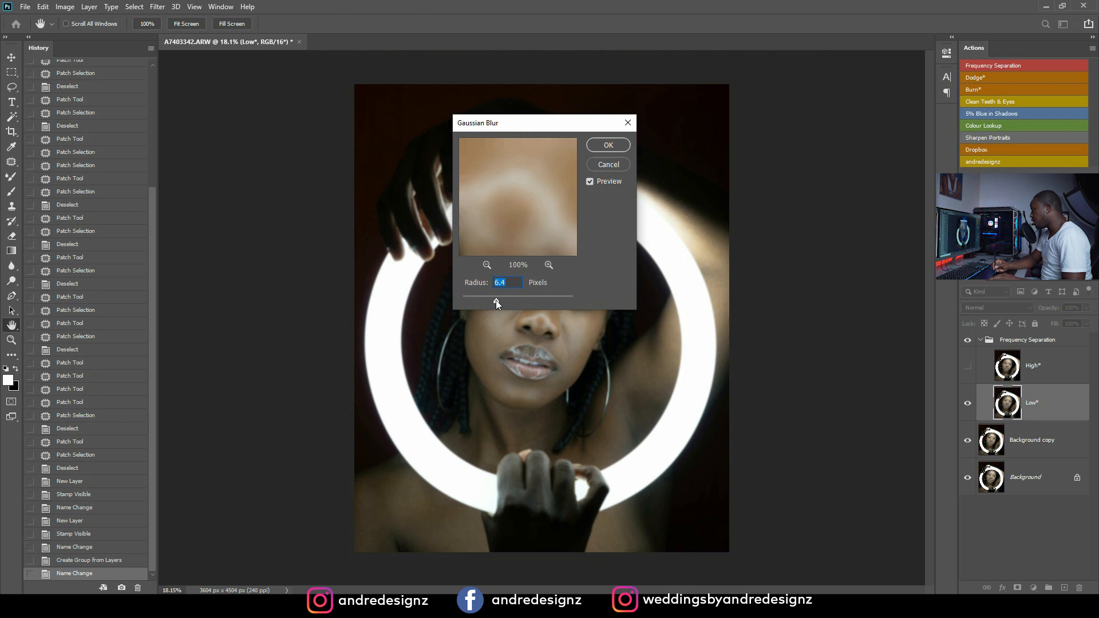
drag(498, 300, 498, 300)
click(487, 266)
click(487, 265)
click(487, 265)
click(486, 265)
drag(535, 123, 484, 109)
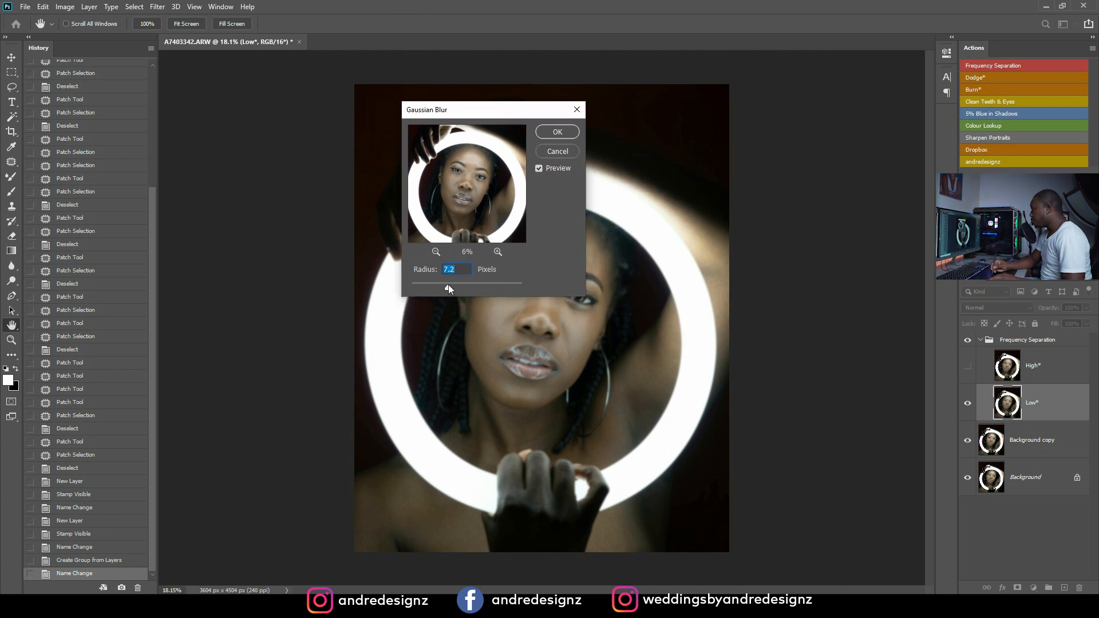
click(497, 252)
click(498, 252)
click(497, 251)
drag(471, 190, 515, 191)
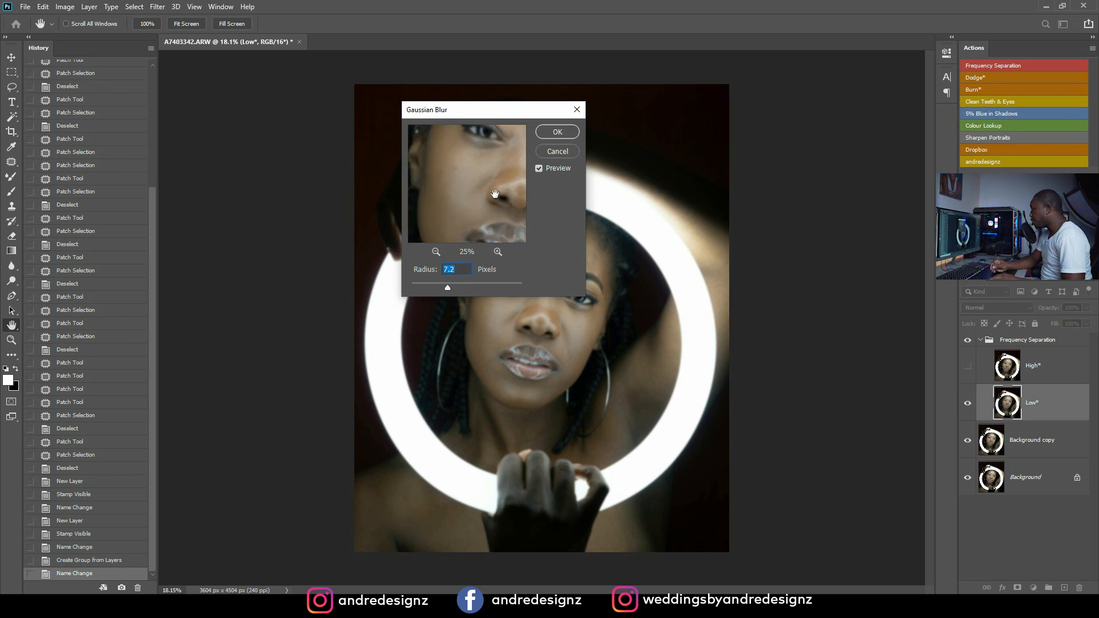
click(451, 288)
drag(455, 288, 456, 288)
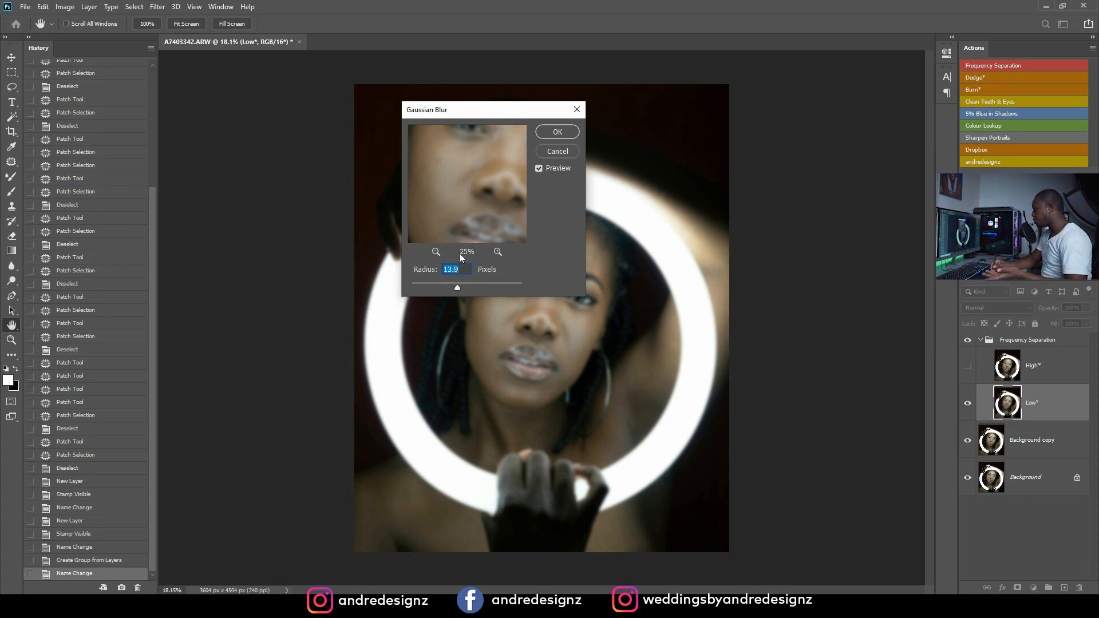
click(557, 133)
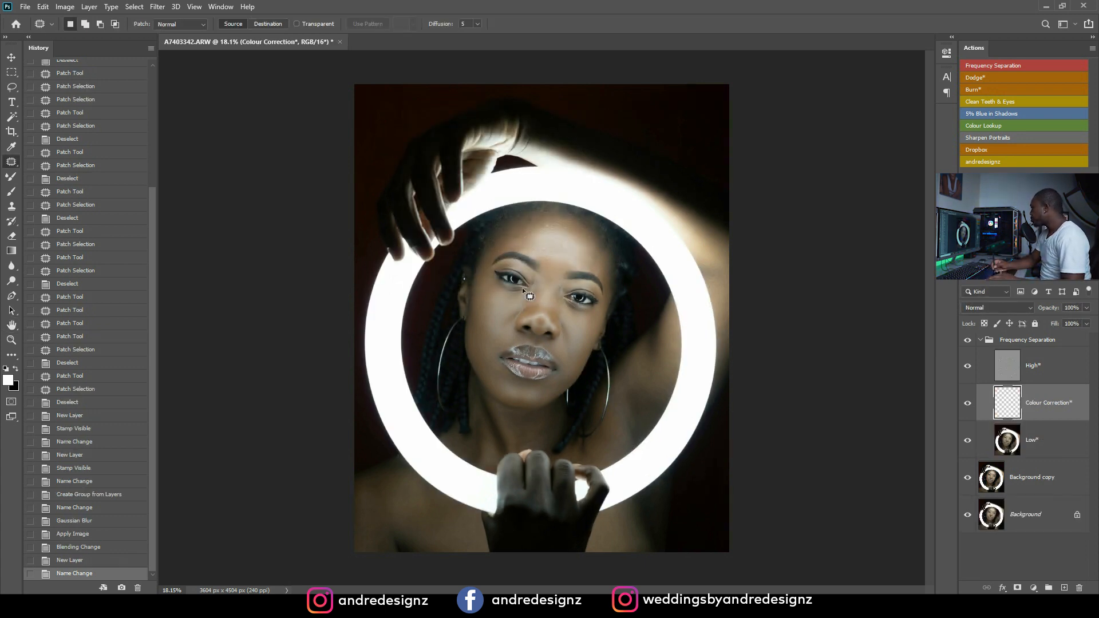
Select the Low layer in the Frequency Separation group and activate the Mixer Brush tool.
scroll(533, 265, up, 4)
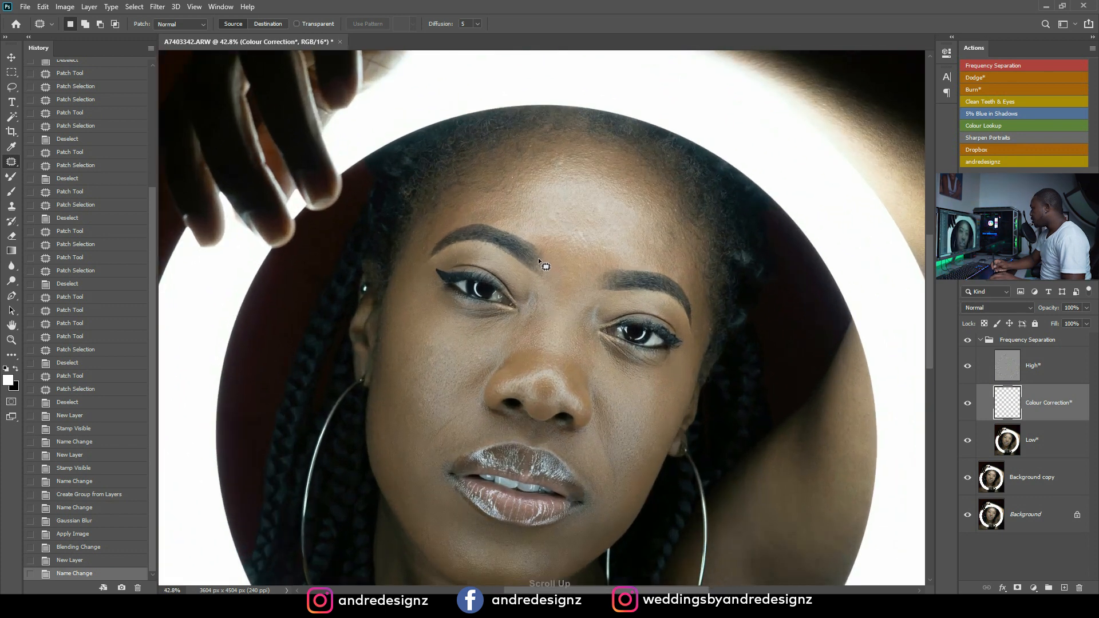
scroll(538, 258, down, 2)
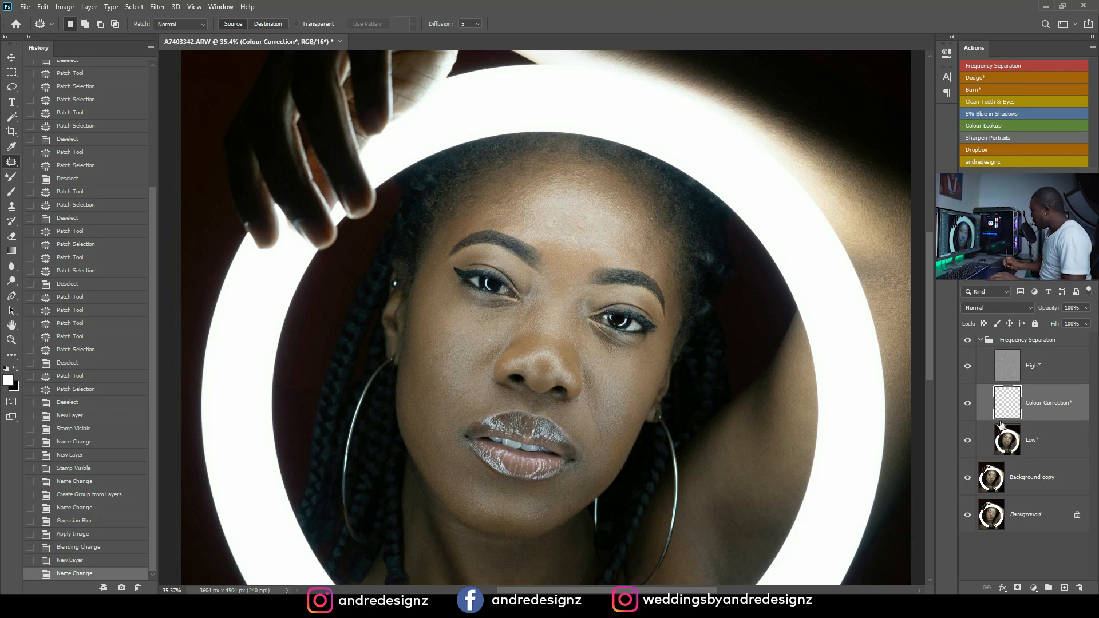
click(1049, 445)
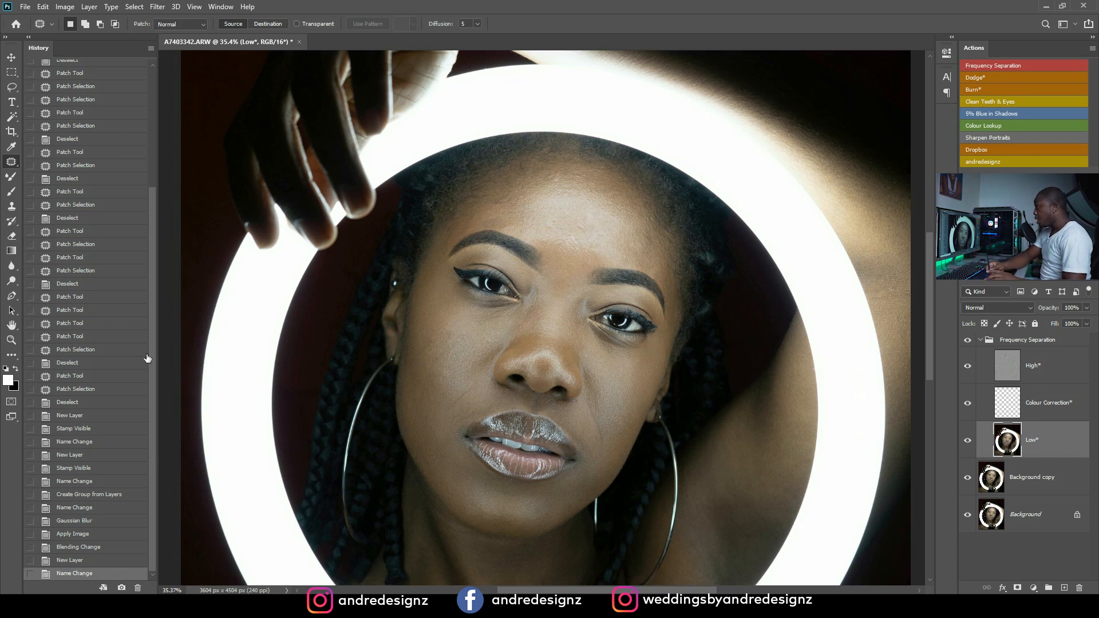
click(11, 177)
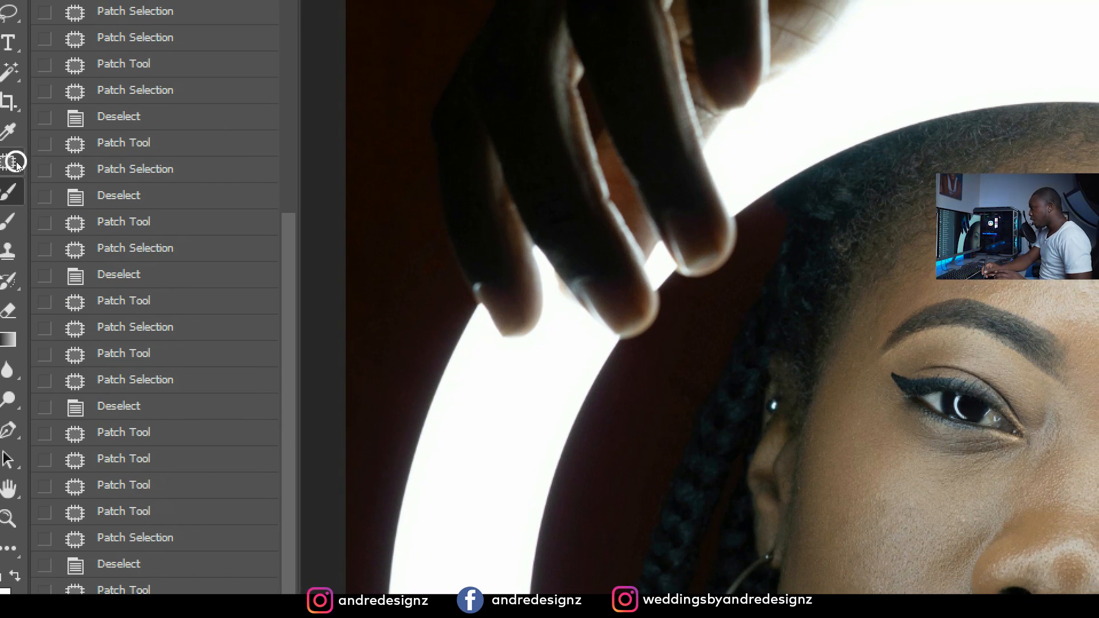
click(16, 164)
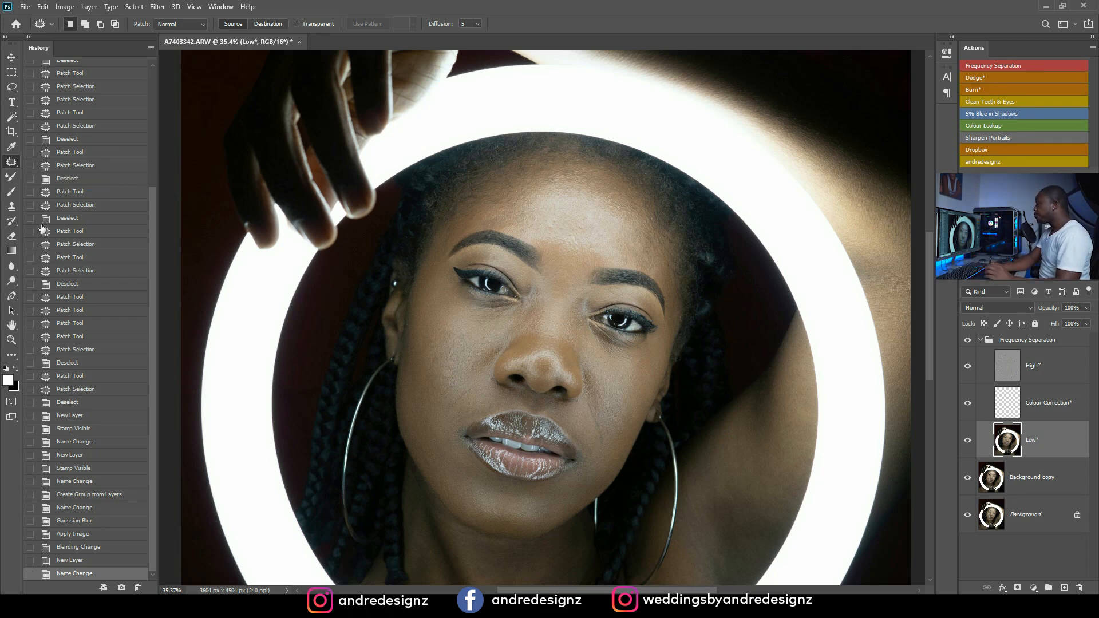
click(11, 179)
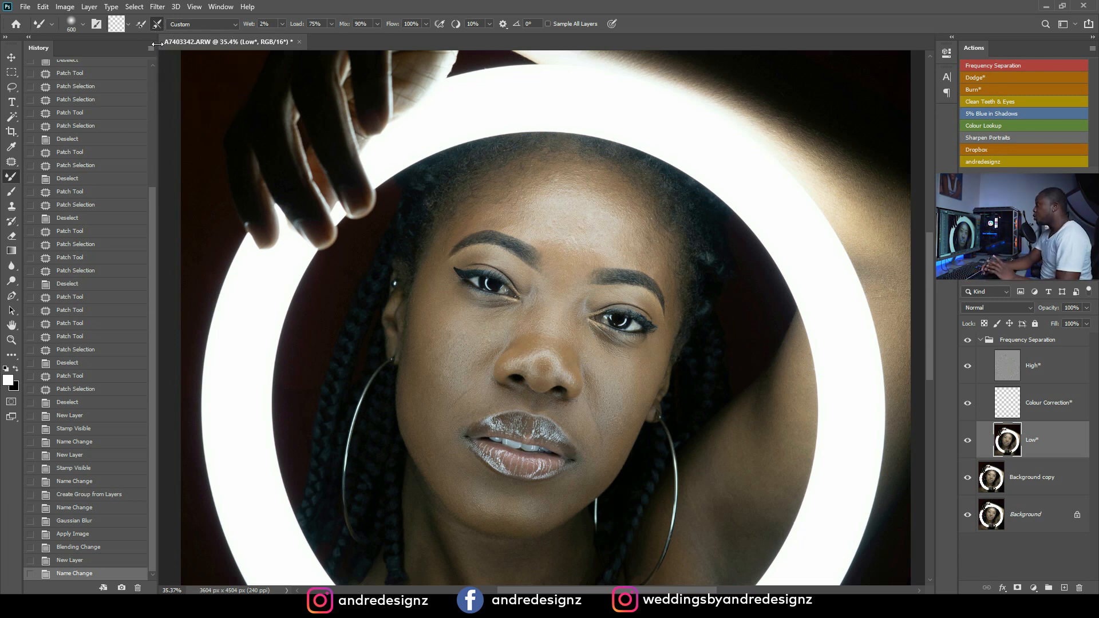
Configure the Mixer Brush to load solid colors only, with a clean brush and no reloading after each stroke.
click(130, 26)
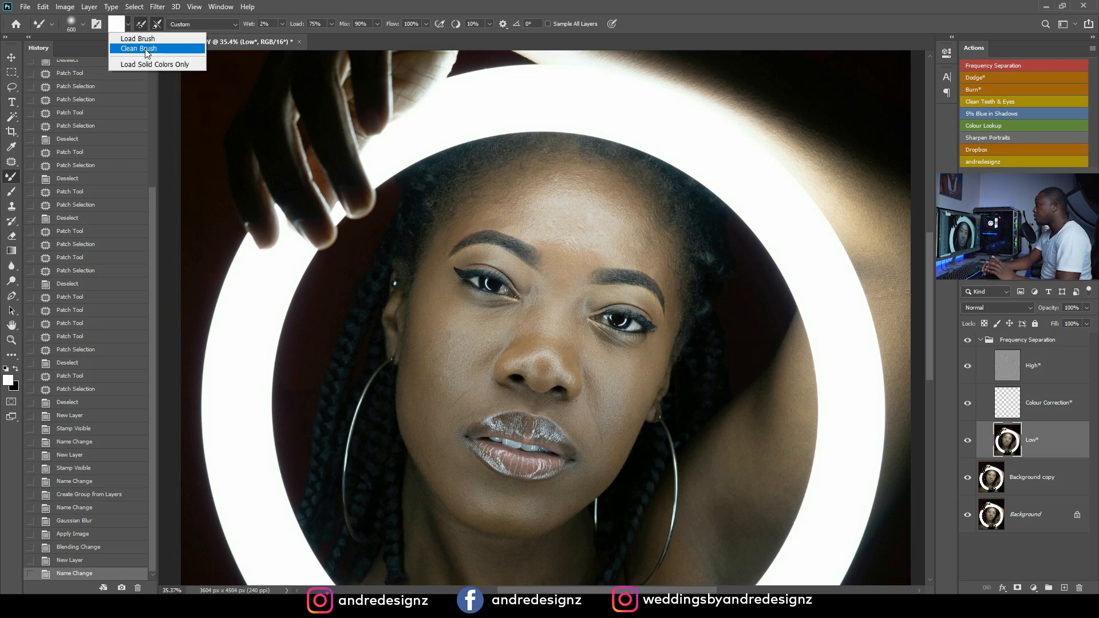
click(163, 64)
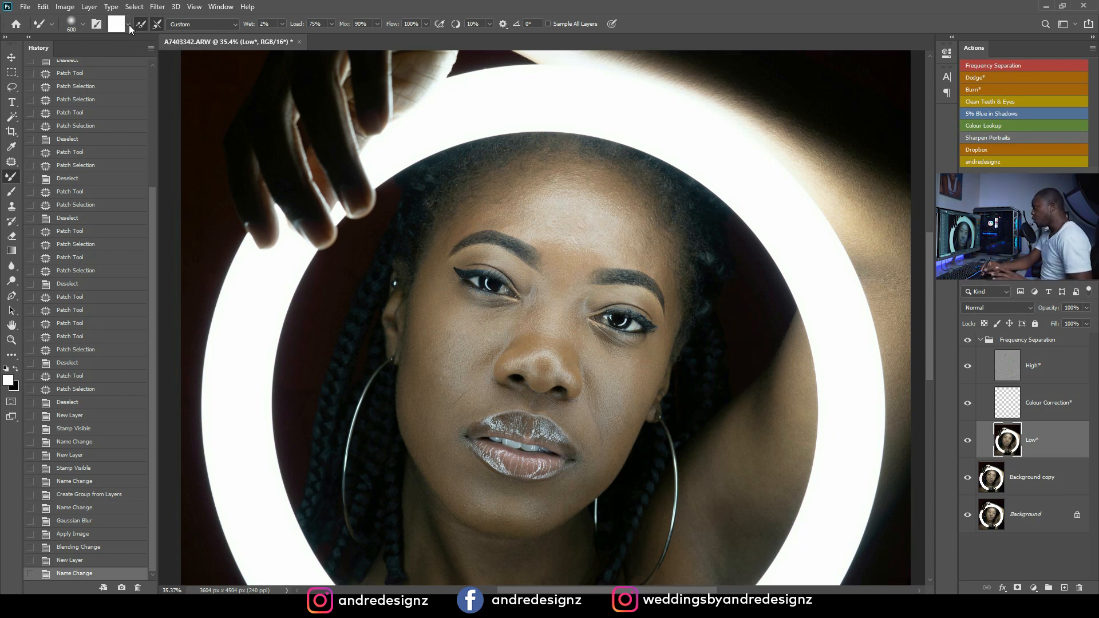
click(130, 25)
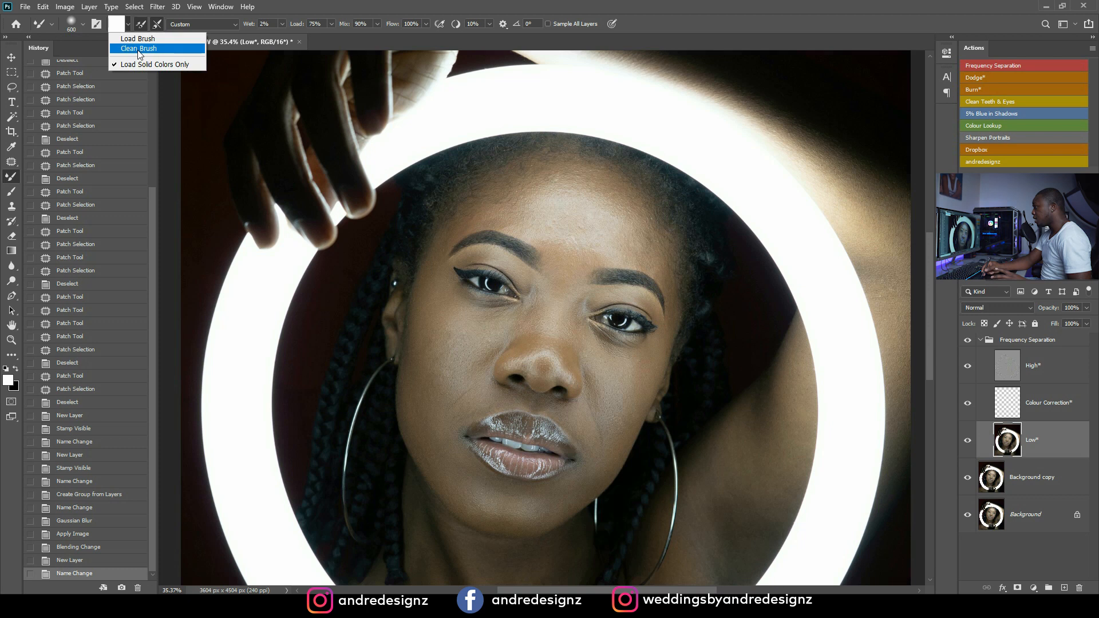
click(141, 50)
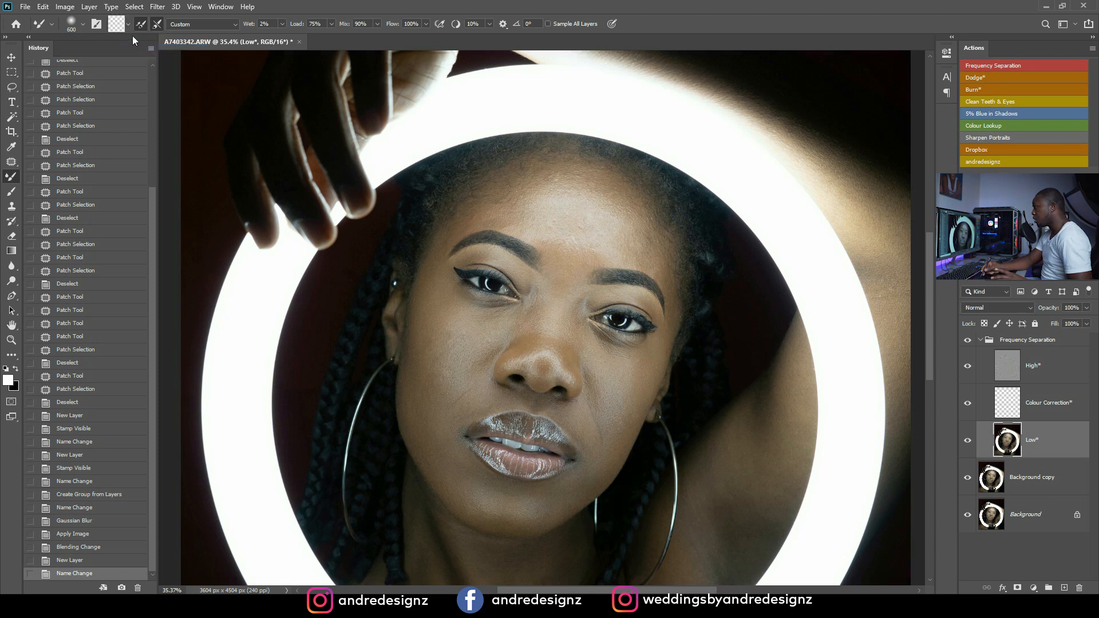
click(152, 26)
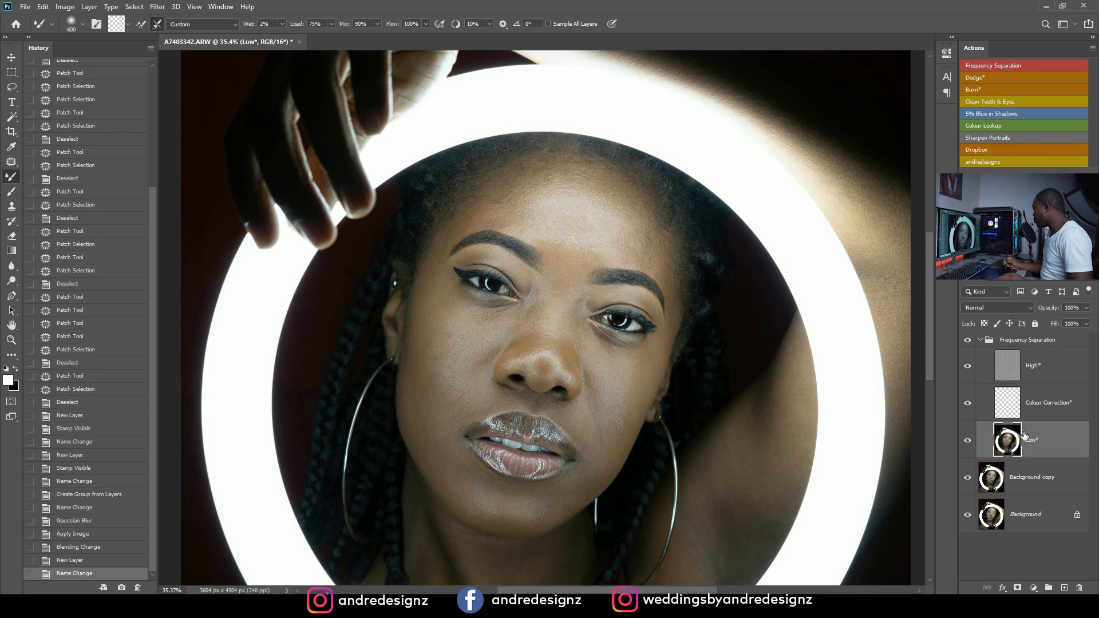
Reduce the Mixer Brush size to 200 and blend the skin tones across the center of the forehead.
key(bracketleft)
key(bracketleft)
key(bracketleft)
key(bracketleft)
key(bracketleft)
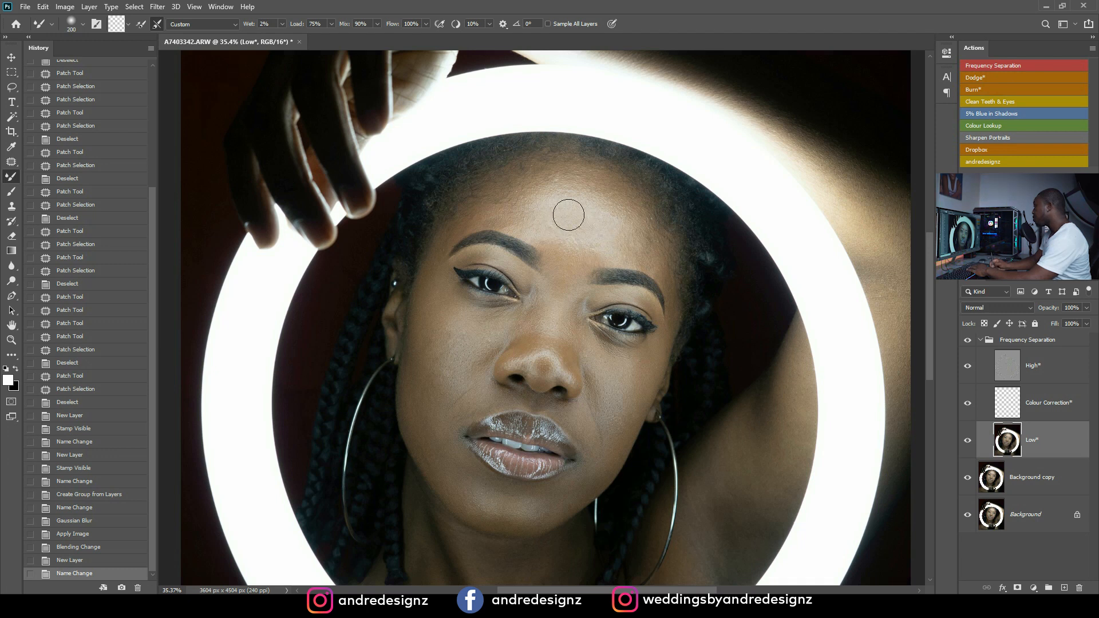
mouse_move(590, 217)
mouse_down()
mouse_move(640, 256)
mouse_move(604, 231)
mouse_up()
drag(532, 212, 560, 220)
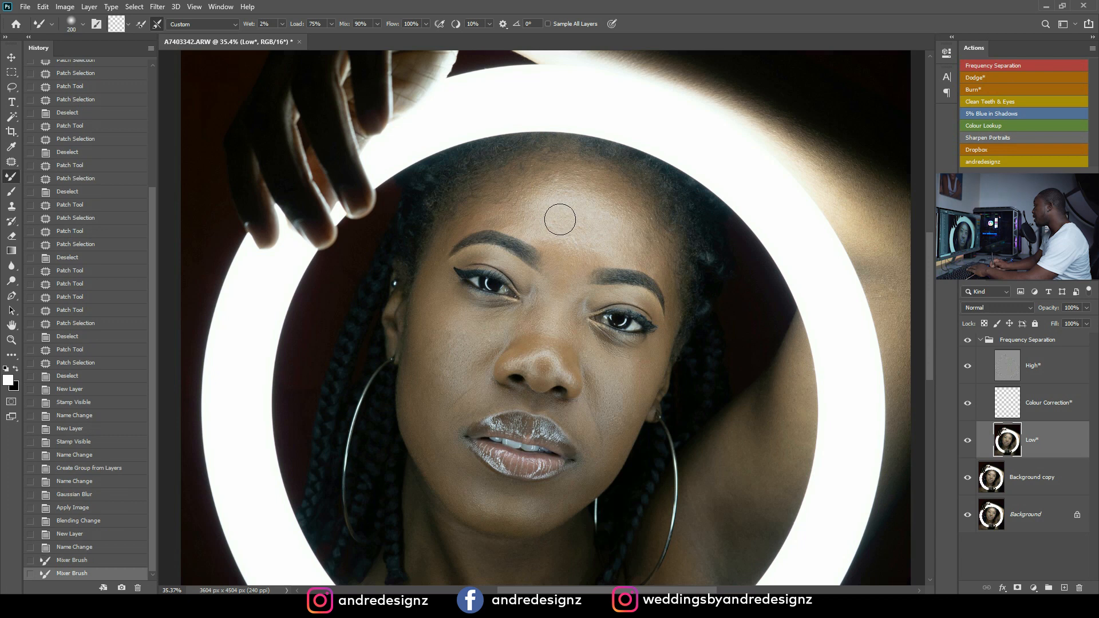
click(602, 243)
click(596, 231)
click(542, 211)
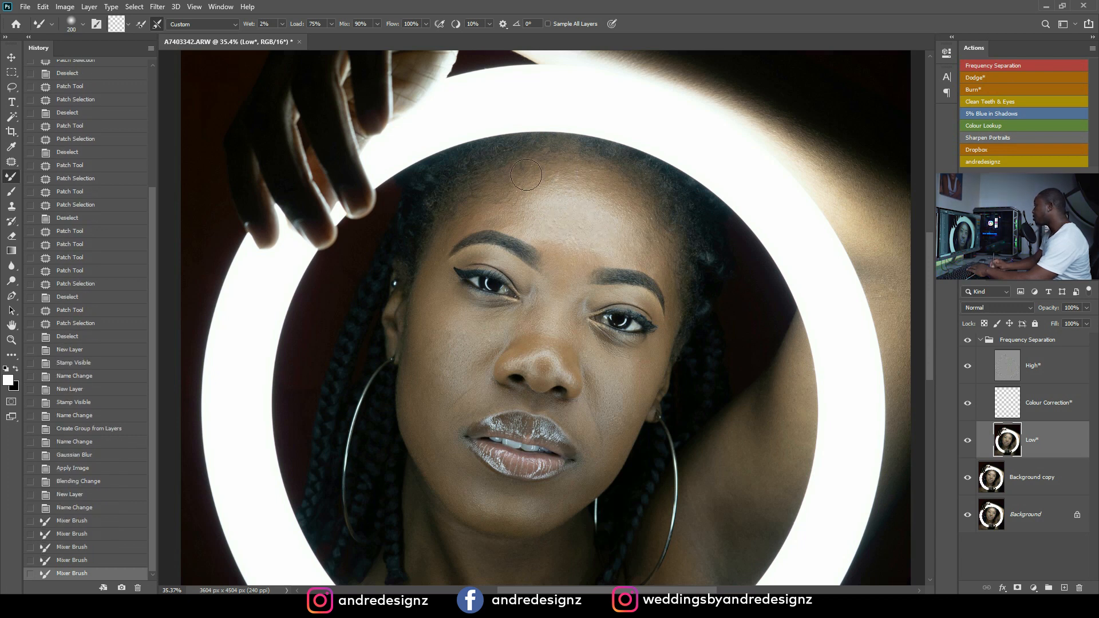
Blend the tones along both sides of the forehead and up toward the hairline with the Mixer Brush.
drag(468, 220, 497, 196)
click(647, 236)
click(563, 178)
click(510, 184)
click(495, 205)
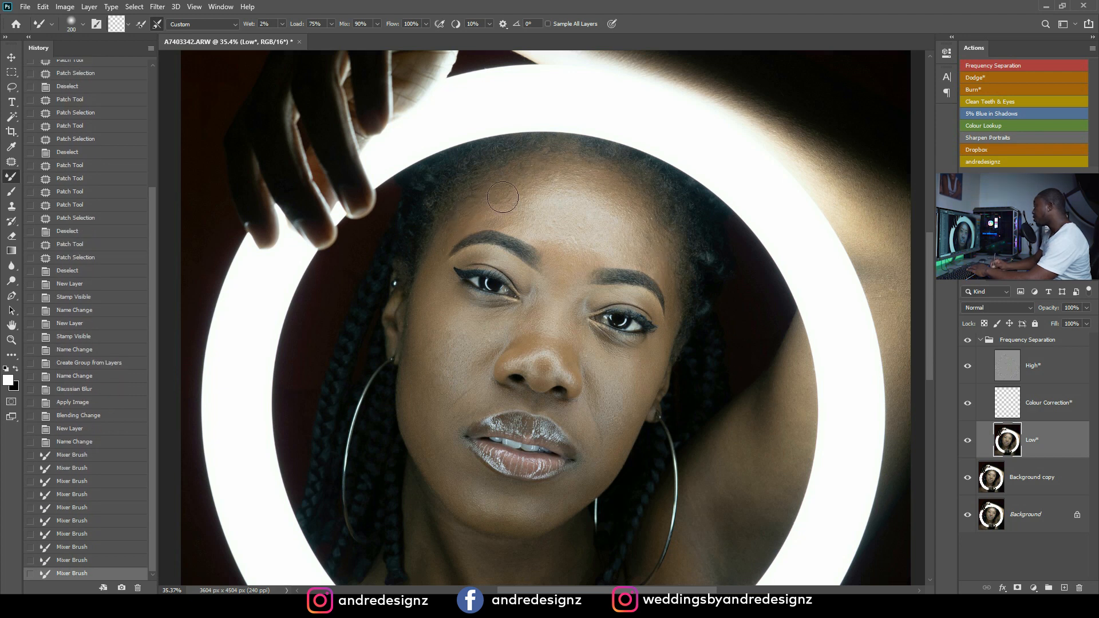
drag(502, 216, 501, 202)
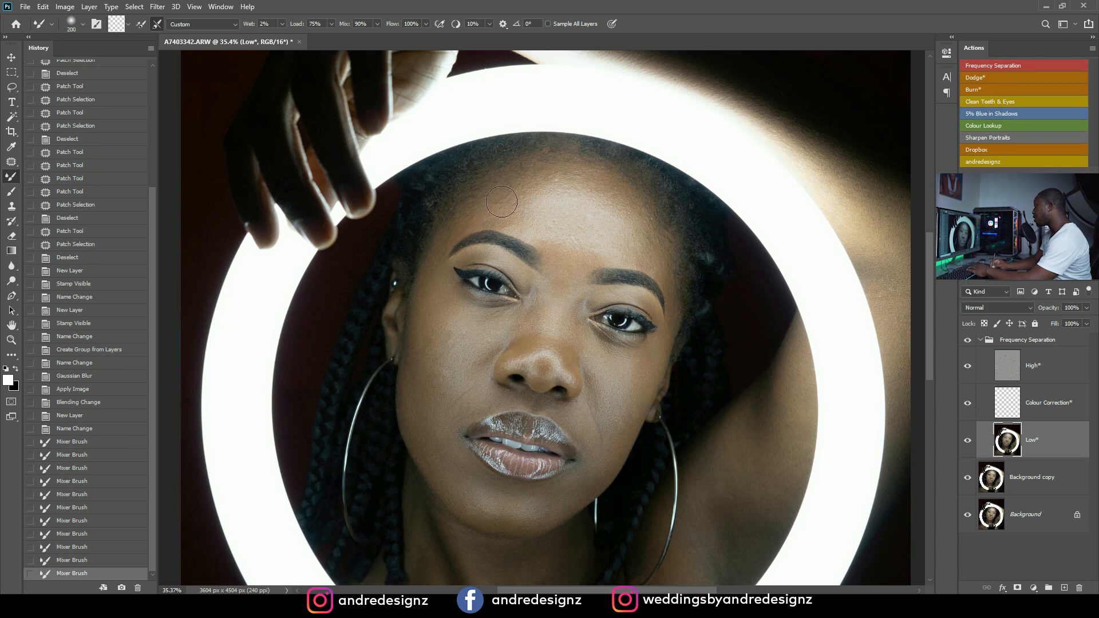
click(470, 209)
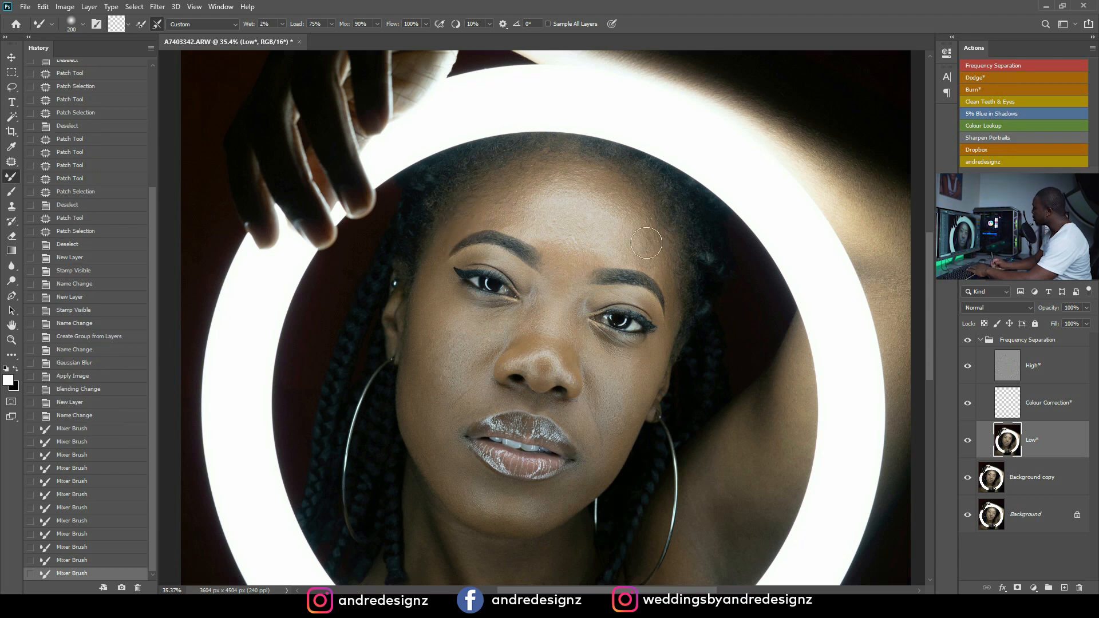
drag(651, 251, 641, 221)
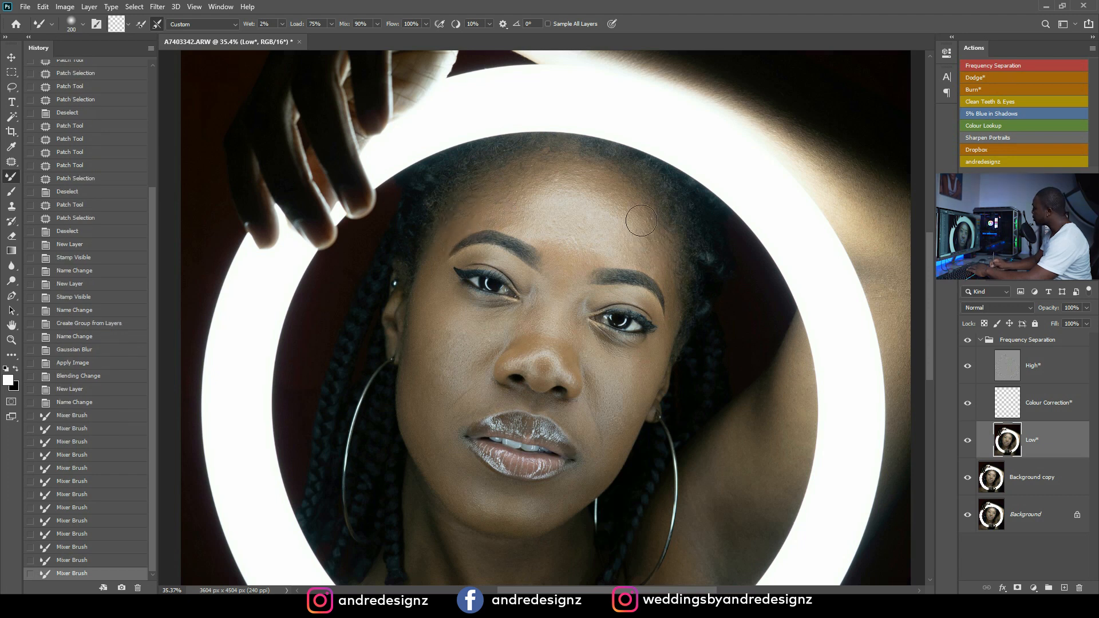
click(545, 168)
Reduce the Mixer Brush size to 125 and blend the skin between the eyes and down the nose bridge.
key(bracketleft)
key(bracketleft)
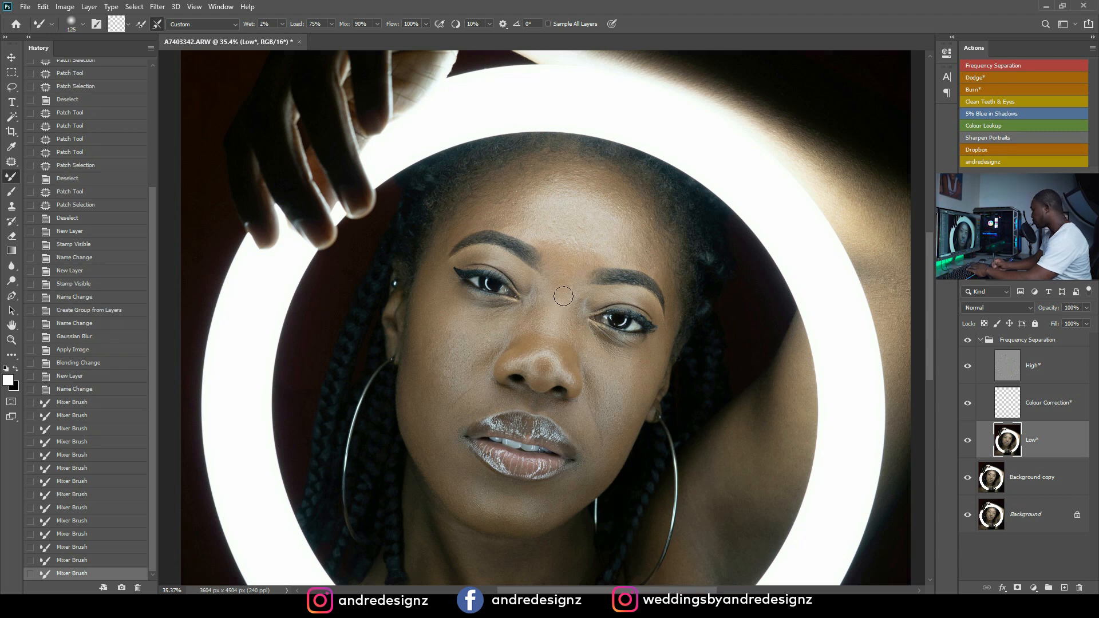
mouse_move(564, 287)
mouse_down()
mouse_move(560, 320)
mouse_move(557, 296)
mouse_up()
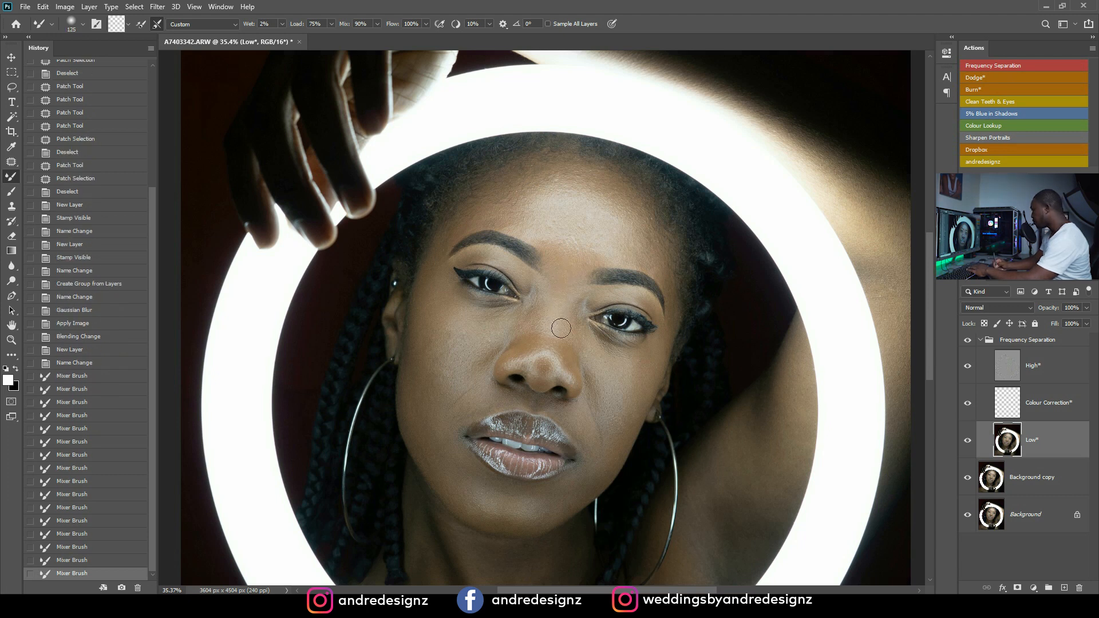
click(544, 360)
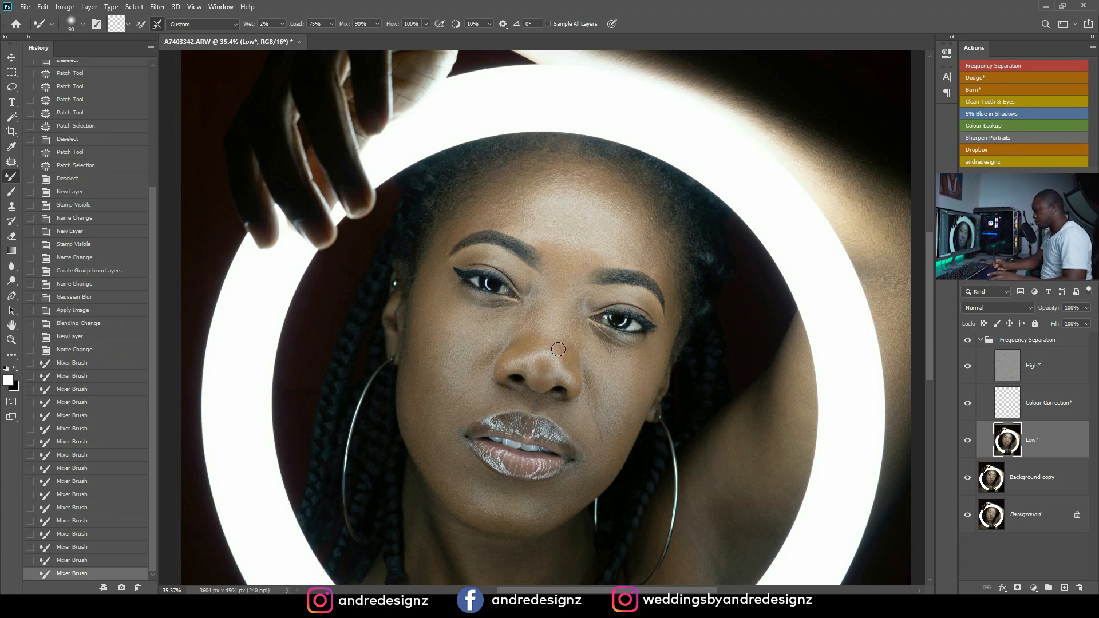
Blend the highlights and shadows on the nose tip and nostrils using Mixer Brush sizes 50 and 60.
scroll(542, 358, up, 1)
key(bracketleft)
key(bracketleft)
key(bracketleft)
key(bracketleft)
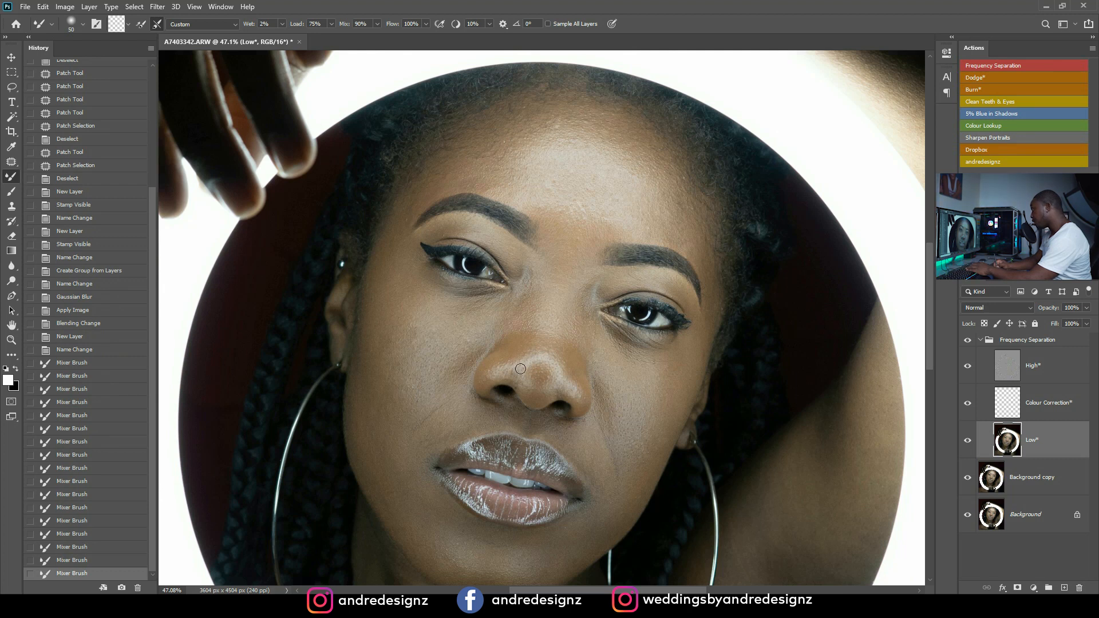
drag(504, 373, 538, 357)
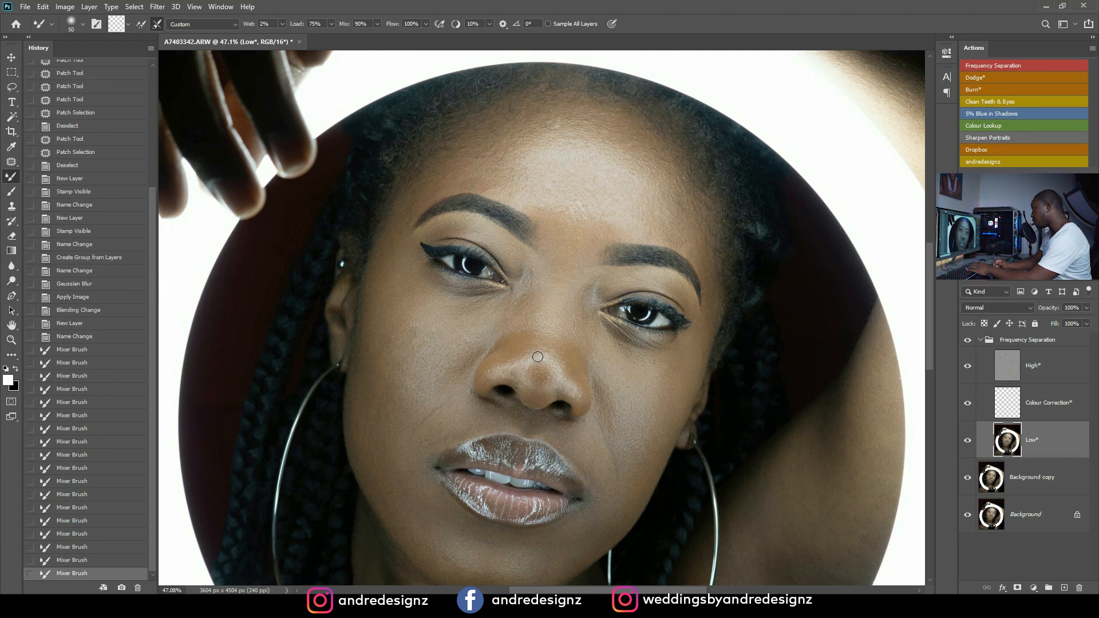
click(575, 391)
key(bracketright)
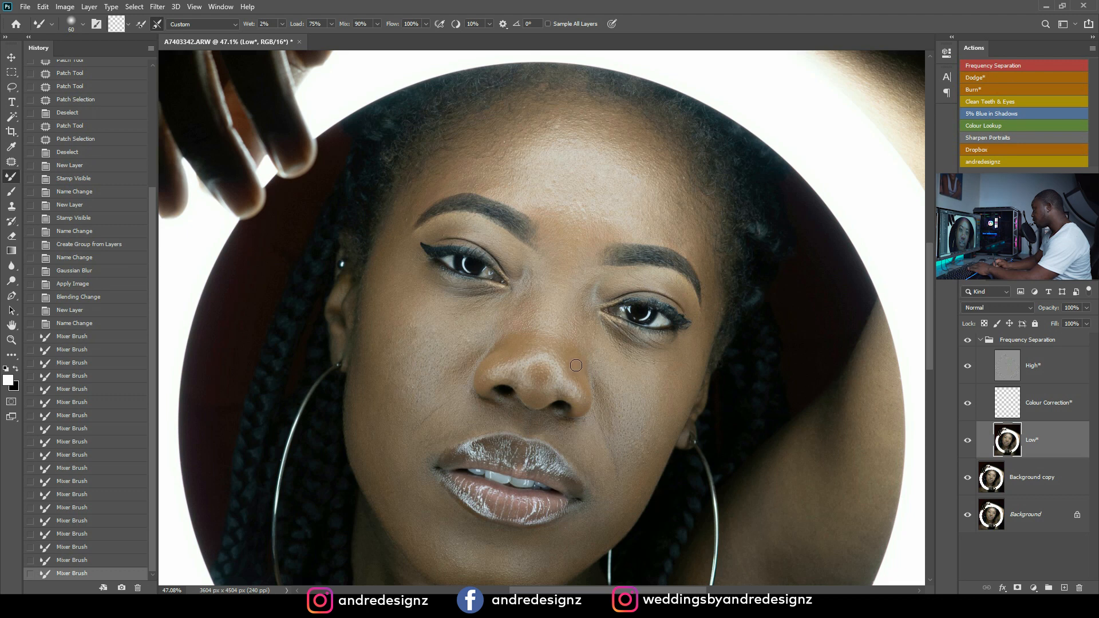
drag(581, 376, 527, 338)
Enlarge the Mixer Brush to 175 and smooth the image-right cheek from under the eye down to beside the mouth.
key(bracketright)
key(bracketright)
key(bracketright)
key(bracketright)
key(bracketright)
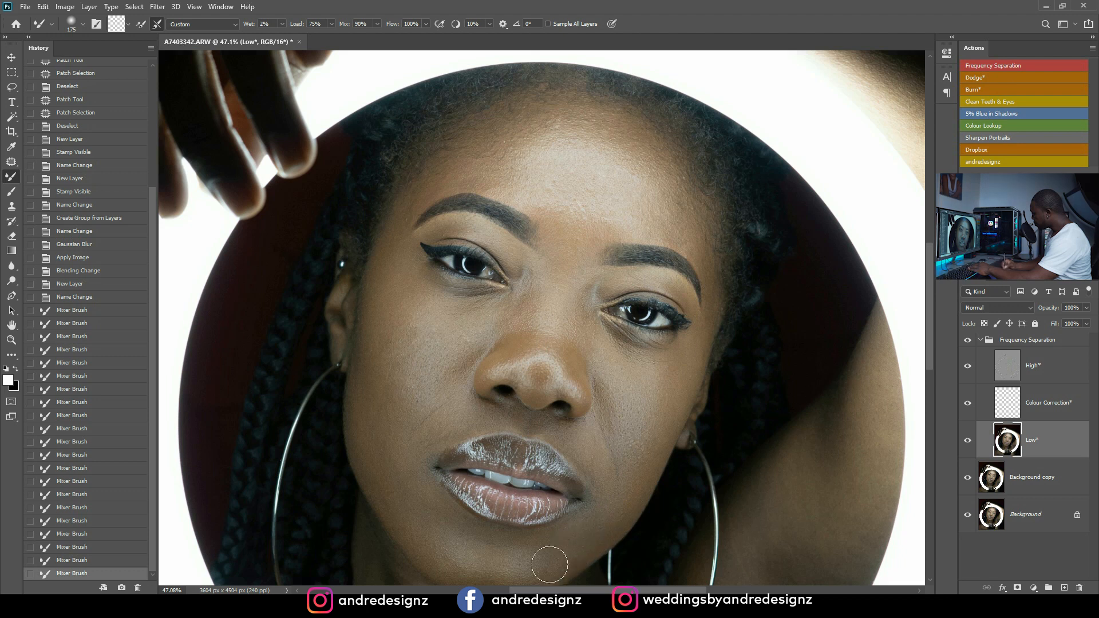
mouse_move(661, 423)
mouse_down()
mouse_move(652, 441)
mouse_move(644, 398)
mouse_move(612, 359)
mouse_up()
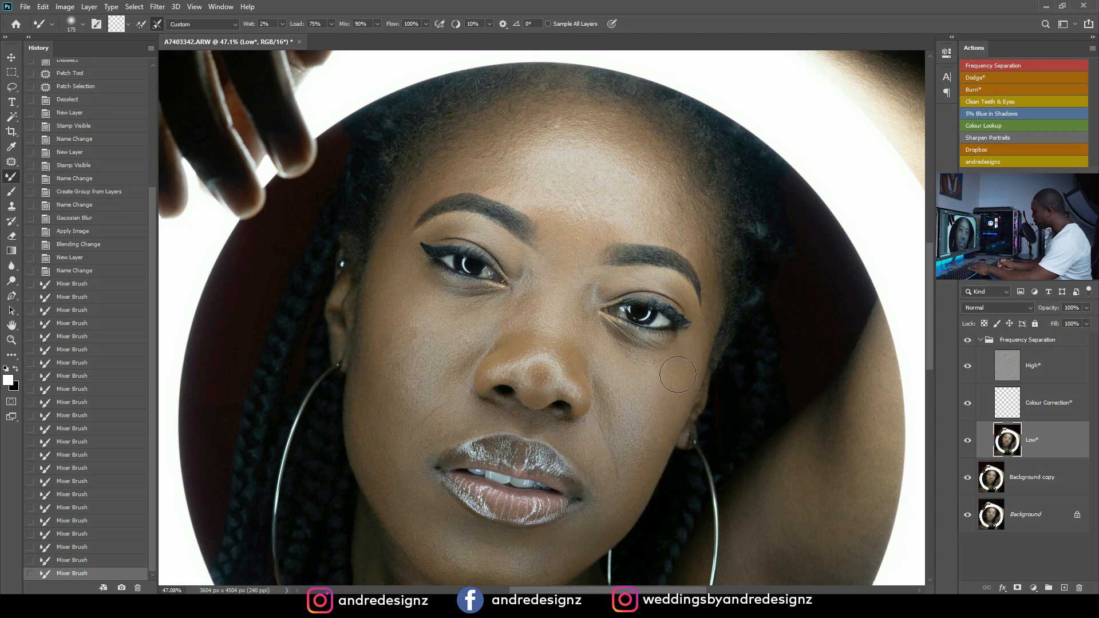
drag(701, 333, 667, 371)
drag(619, 410, 609, 503)
mouse_move(584, 456)
mouse_down()
mouse_move(616, 494)
mouse_move(581, 532)
mouse_up()
drag(597, 491, 688, 341)
drag(642, 402, 628, 400)
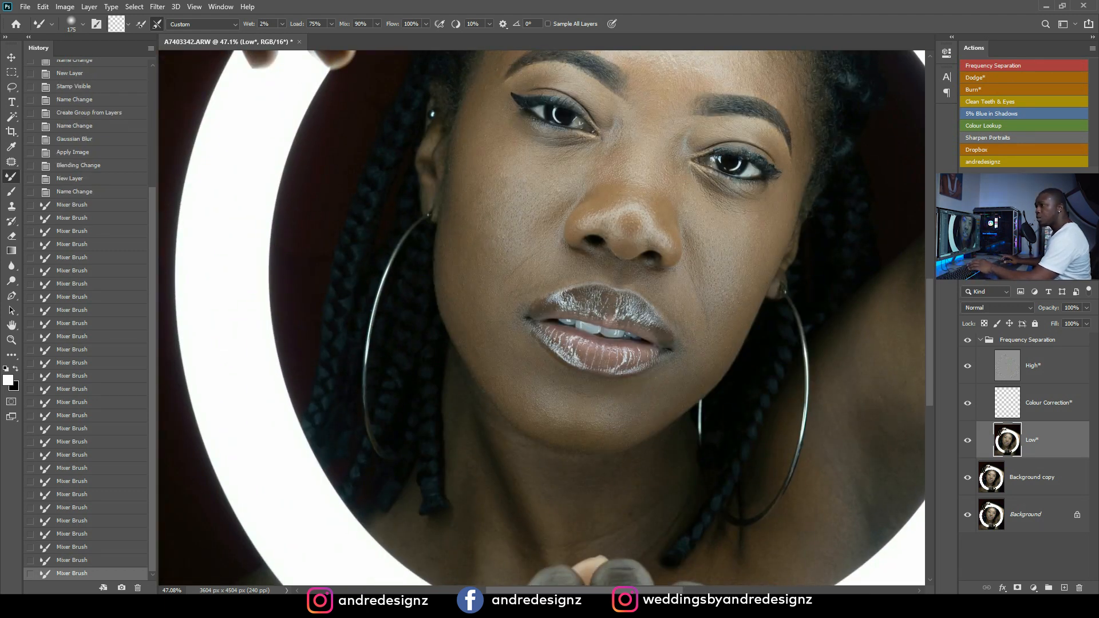
Switch to YouTube in the browser and look over the Andredesignz channel page.
key(alt+Tab)
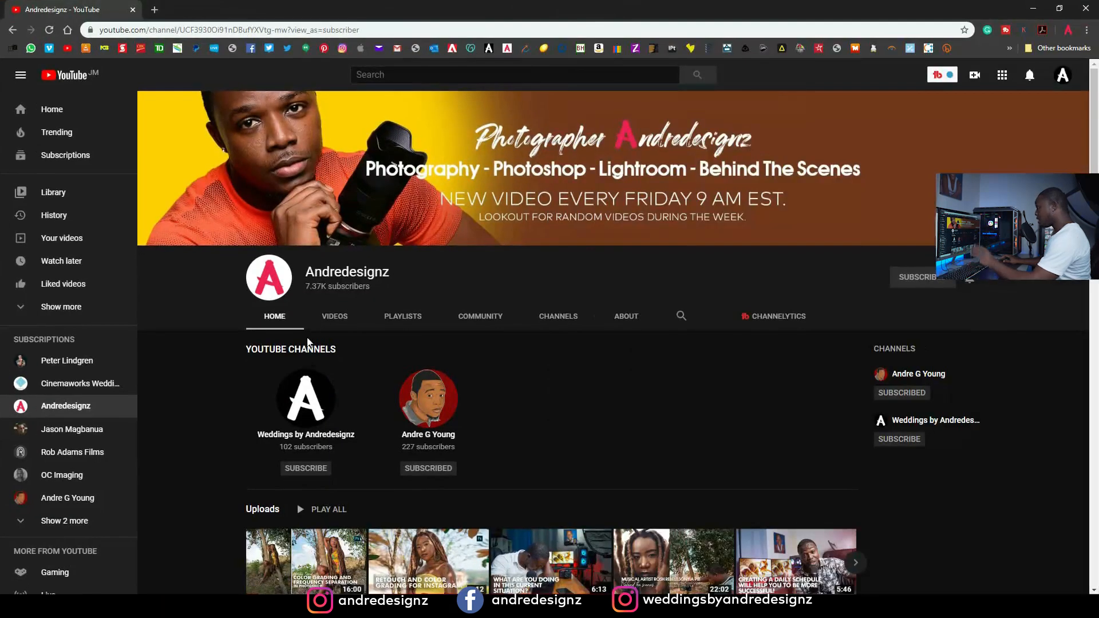
scroll(330, 335, down, 6)
scroll(330, 335, up, 4)
Open the Weddings by Andredesignz channel, pause its featured video and look over the channel's home page.
click(320, 318)
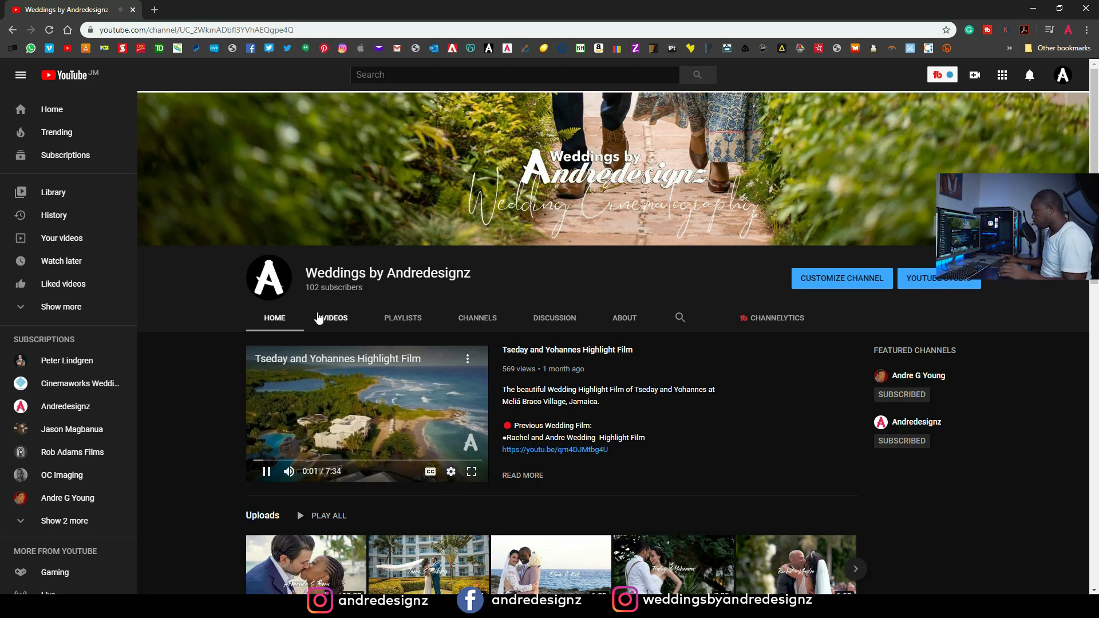
scroll(319, 315, down, 1)
click(265, 414)
scroll(354, 193, down, 5)
scroll(354, 193, up, 6)
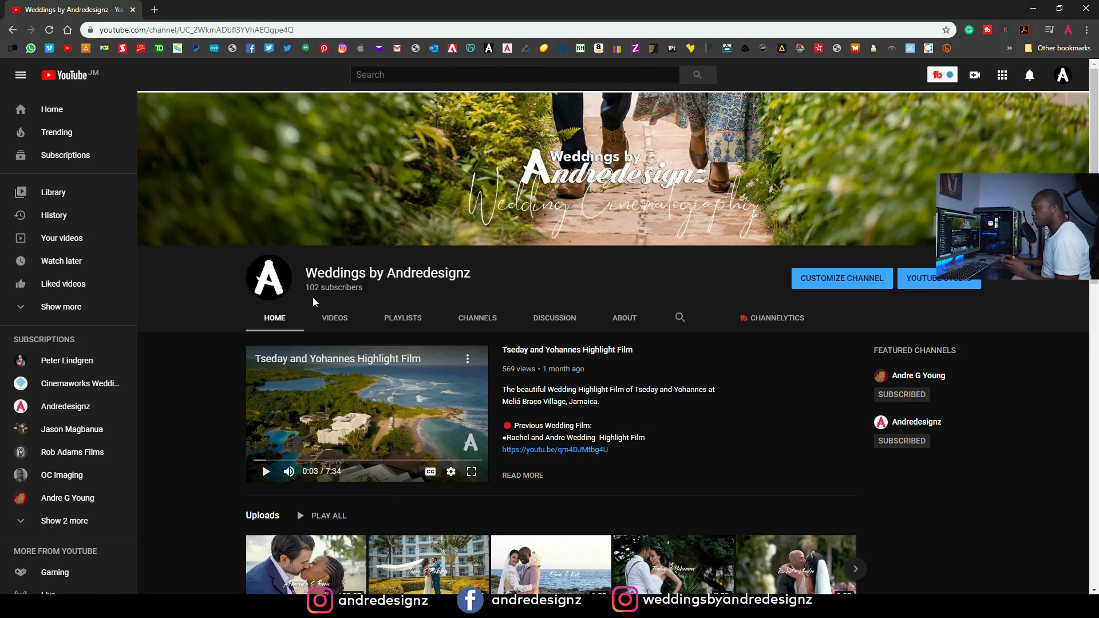
Look over the channel's uploads and wedding playlists, and return to the portrait in Photoshop.
scroll(369, 322, down, 4)
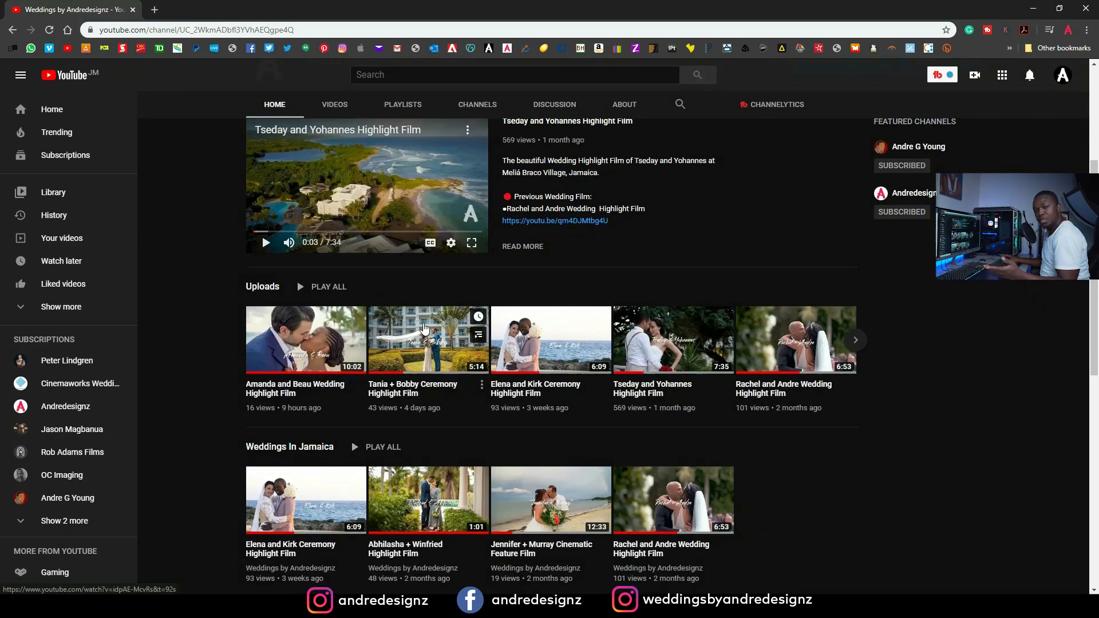
scroll(418, 332, down, 3)
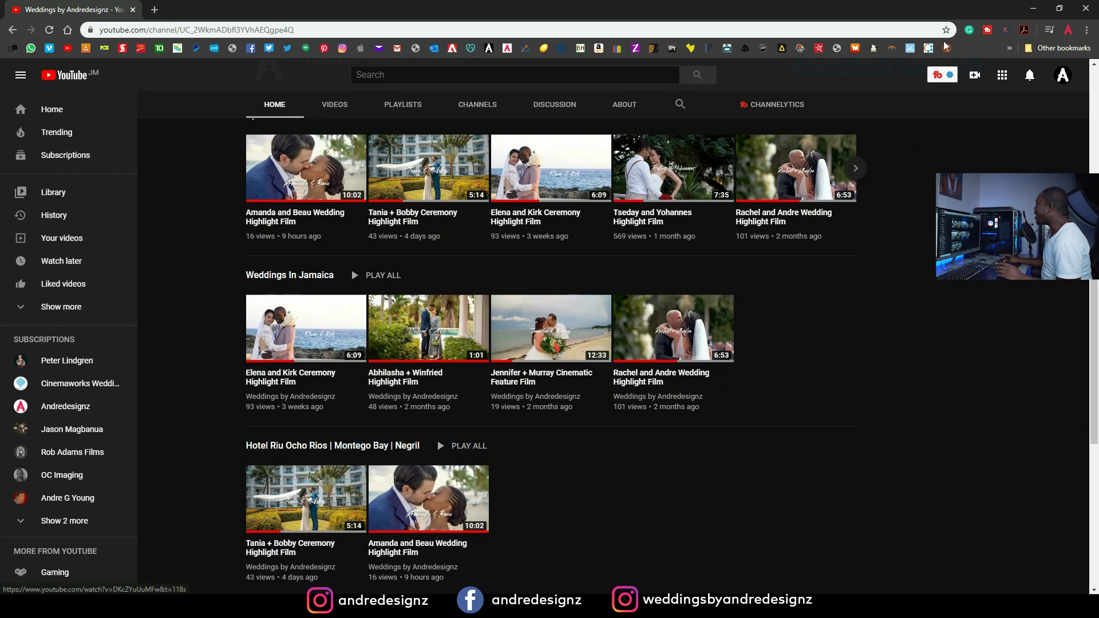
click(1086, 8)
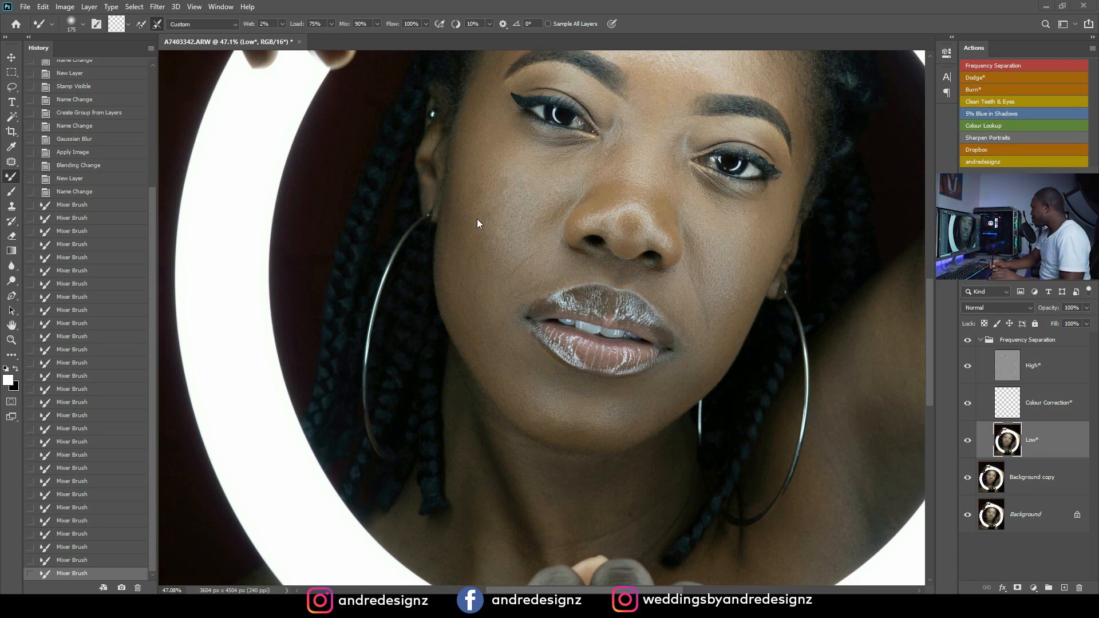
Smooth the image-left cheek from under the eye to the jaw and beside the nose, using Mixer Brush sizes 175, 125 and 200.
drag(485, 203, 509, 187)
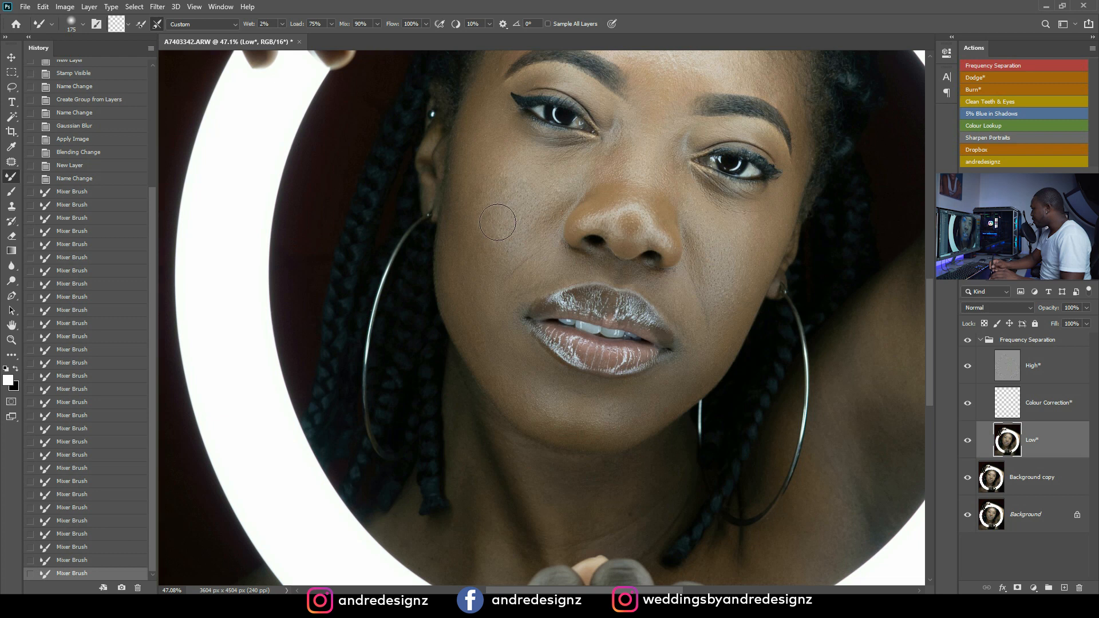
mouse_move(509, 227)
mouse_down()
mouse_move(539, 205)
mouse_move(535, 185)
mouse_move(508, 177)
mouse_move(508, 219)
mouse_move(557, 175)
mouse_move(529, 190)
mouse_move(511, 254)
mouse_move(496, 181)
mouse_move(492, 229)
mouse_up()
mouse_move(492, 218)
mouse_down()
mouse_move(476, 220)
mouse_move(466, 295)
mouse_move(483, 346)
mouse_move(521, 392)
mouse_up()
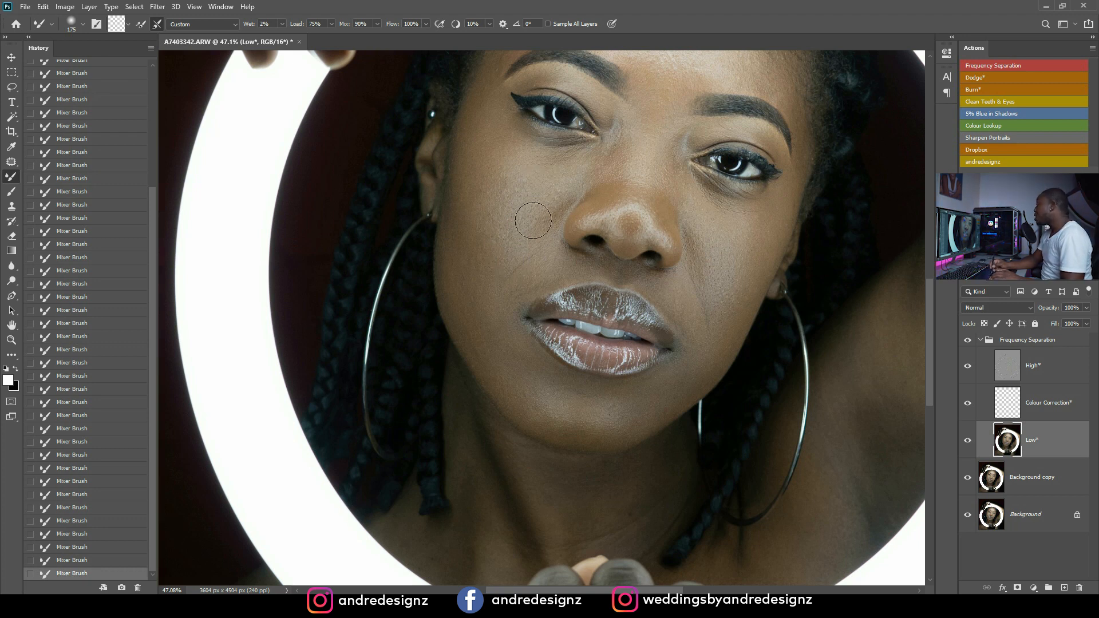
key(bracketleft)
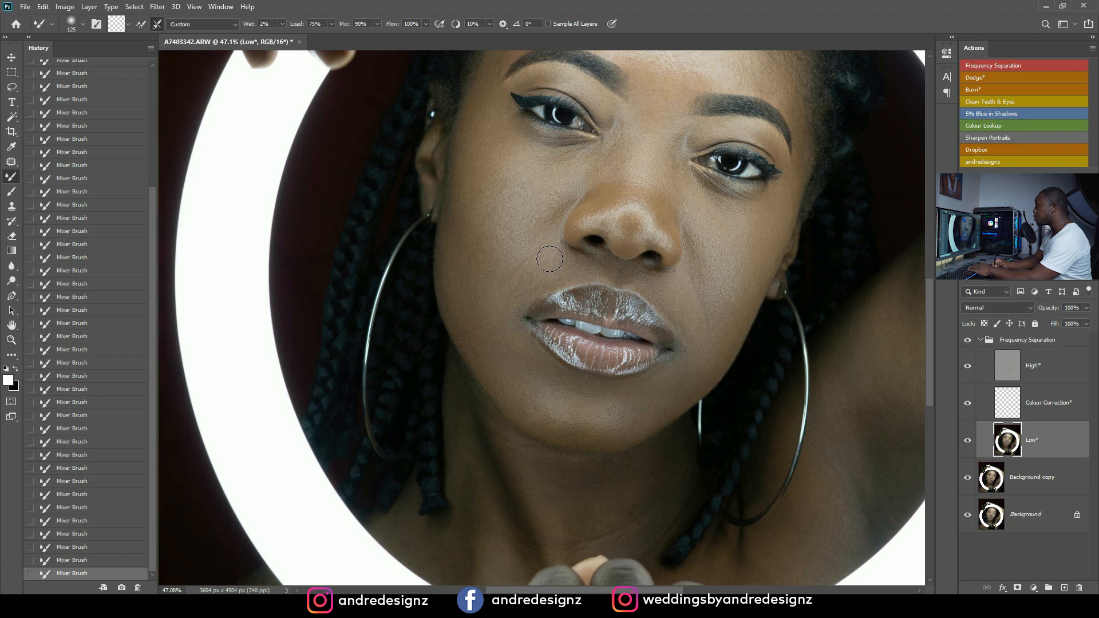
key(bracketright)
key(bracketright)
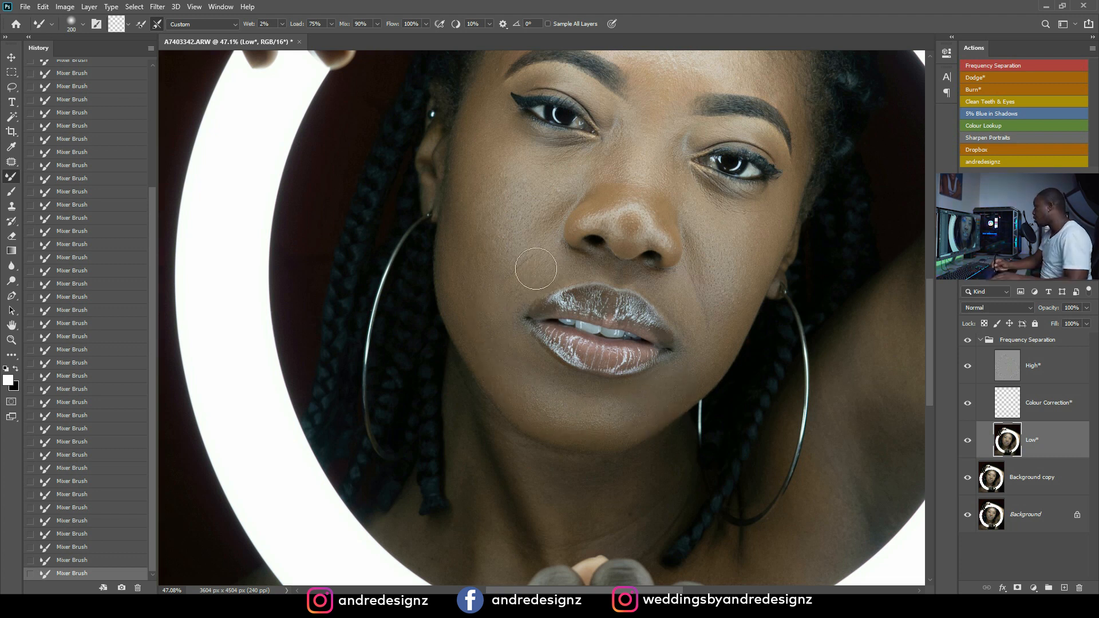
Compare the portrait before and after retouching by toggling the visibility of the Frequency Separation group.
scroll(601, 206, down, 5)
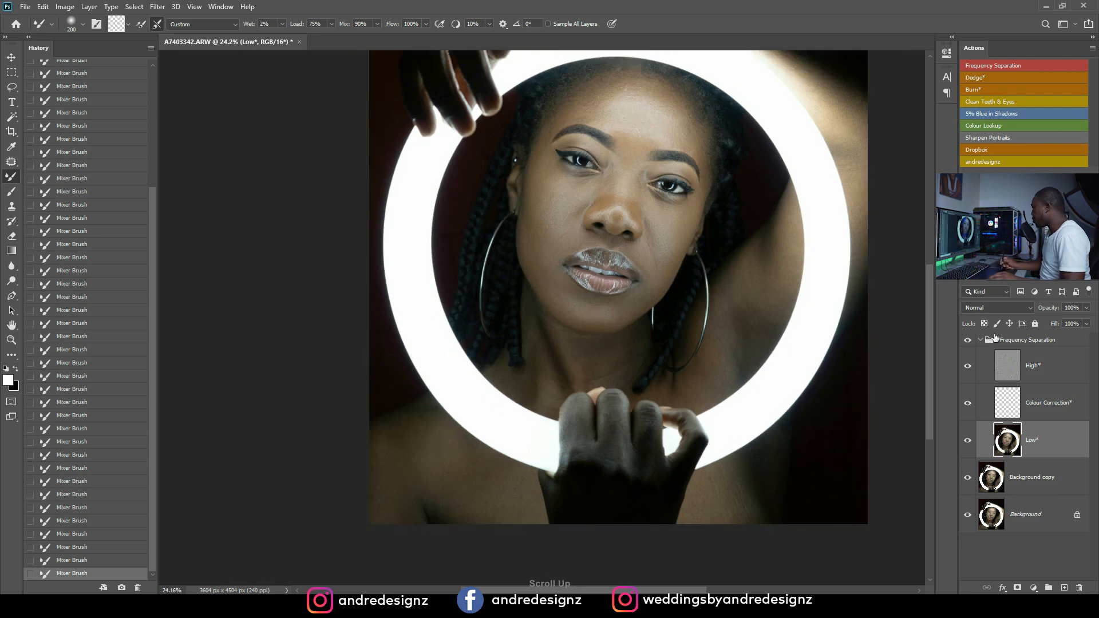
scroll(730, 313, up, 3)
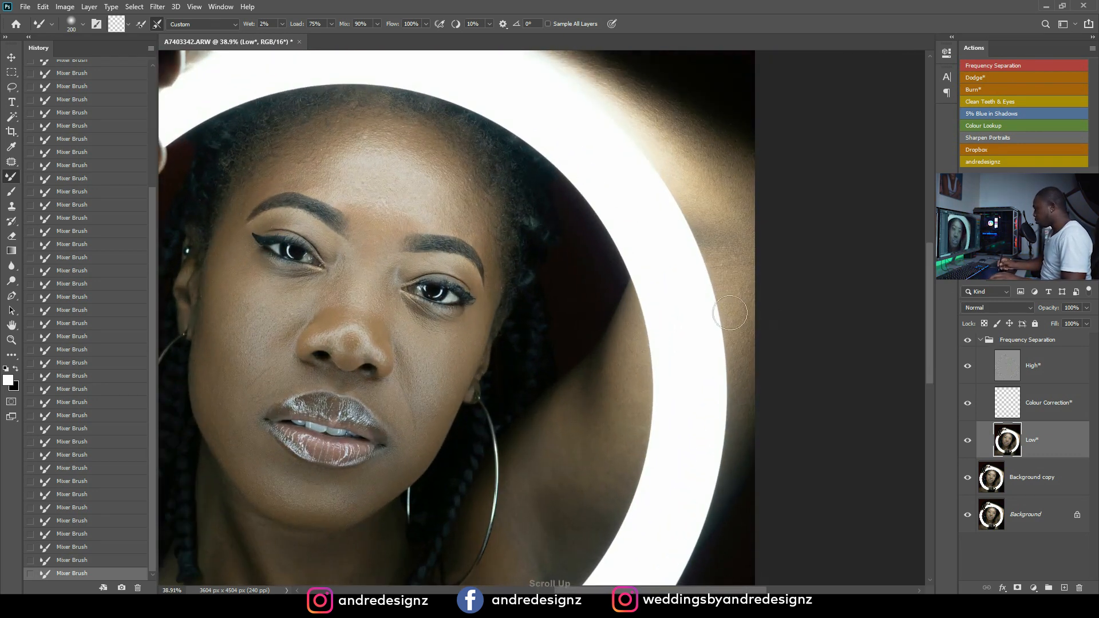
drag(588, 324, 709, 251)
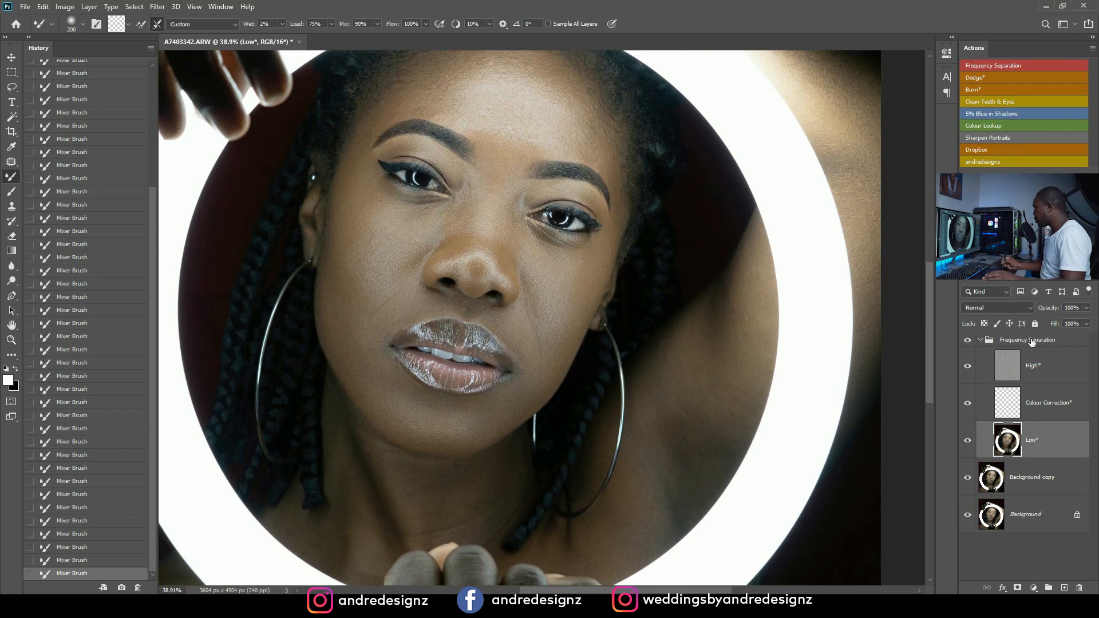
click(977, 343)
click(967, 341)
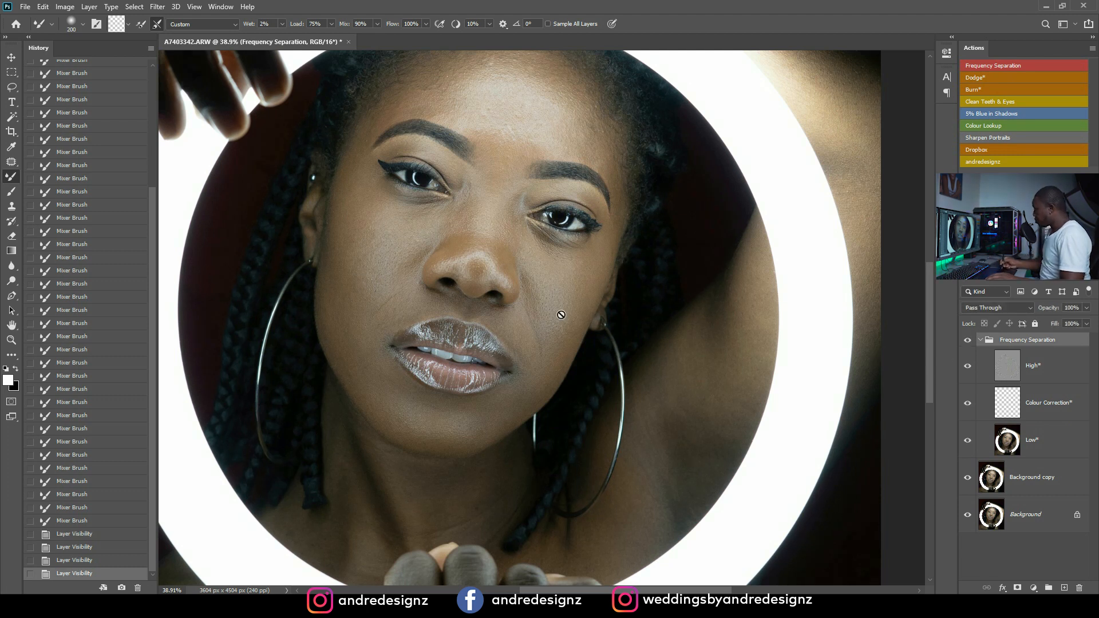
On the Low layer, smooth the jawline, image-right cheek and skin between the eyebrows with the Mixer Brush at 200.
click(989, 447)
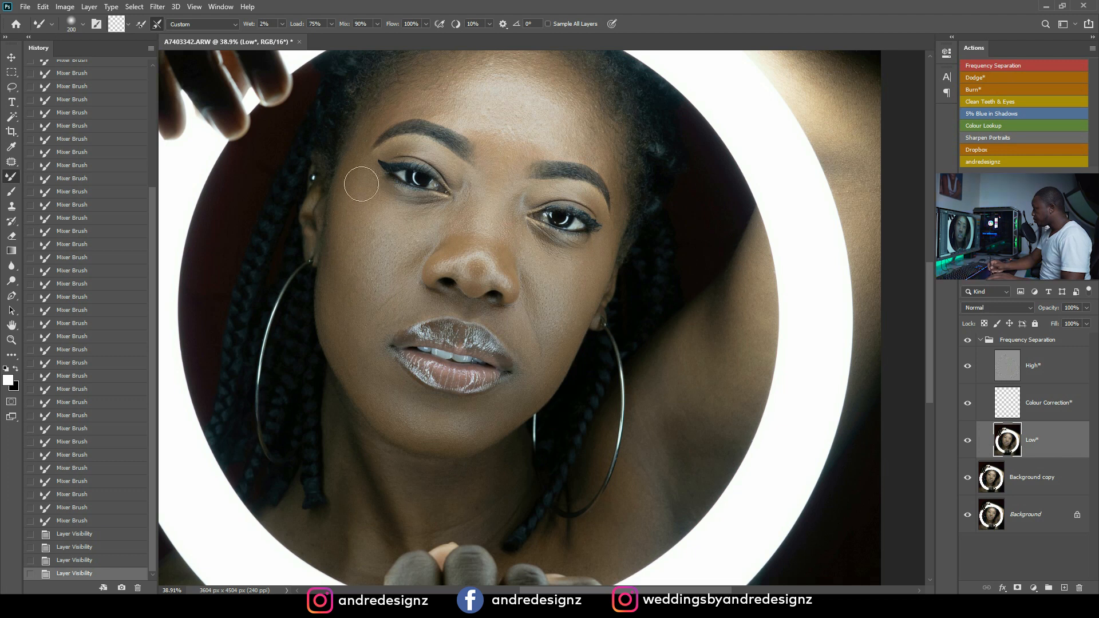
mouse_move(388, 381)
mouse_down()
mouse_move(363, 353)
mouse_move(354, 358)
mouse_move(357, 350)
mouse_up()
mouse_move(578, 347)
mouse_down()
mouse_move(557, 385)
mouse_move(579, 296)
mouse_move(565, 321)
mouse_up()
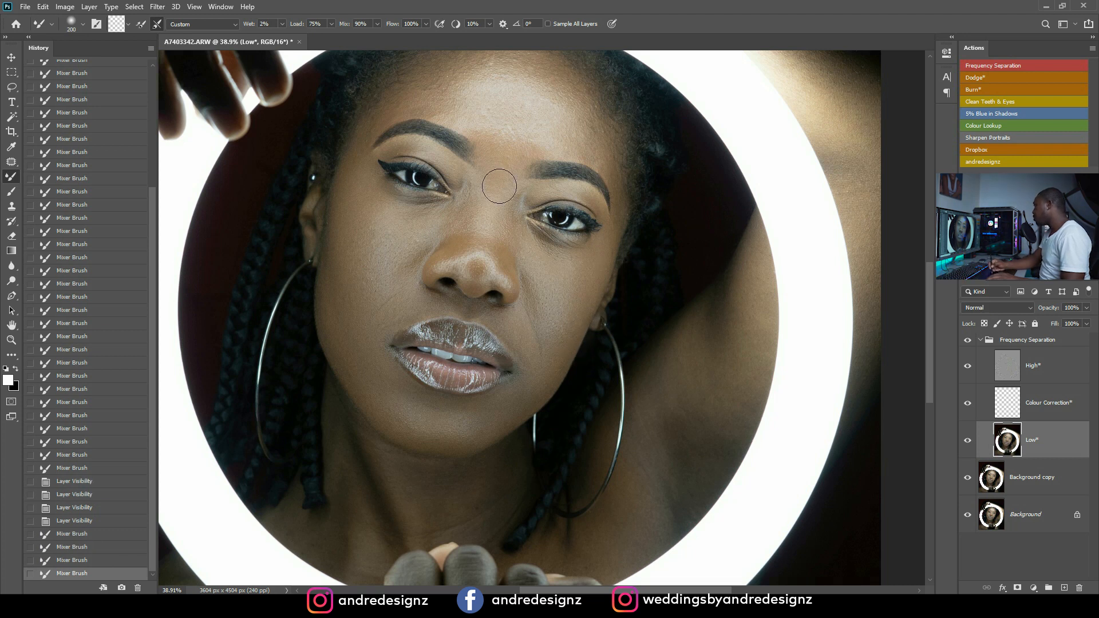
mouse_move(501, 167)
mouse_down()
mouse_move(484, 135)
mouse_move(522, 128)
mouse_move(523, 152)
mouse_up()
Blend the shadows and creases on the neck below the chin with the Mixer Brush, reducing its size to 175.
scroll(514, 188, down, 3)
scroll(514, 188, up, 3)
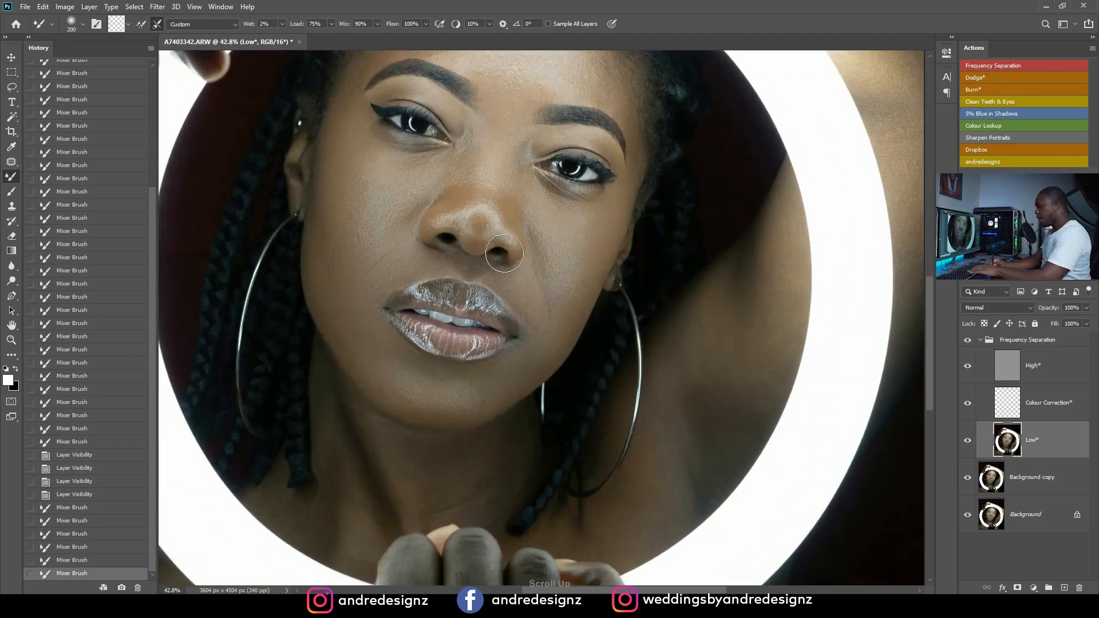
drag(487, 321, 537, 122)
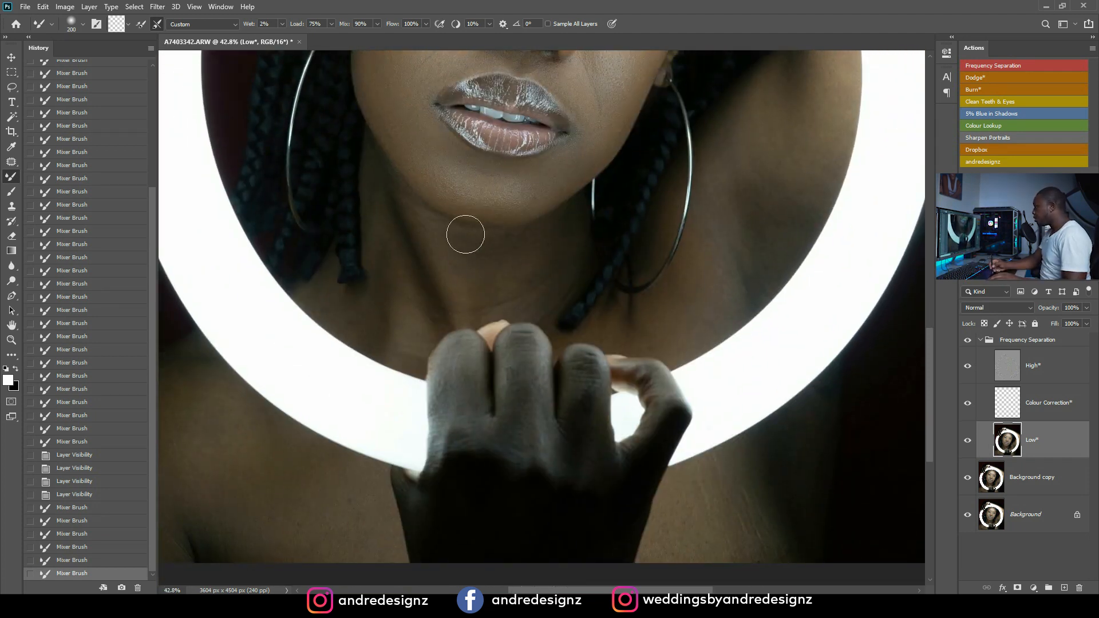
mouse_move(421, 257)
mouse_down()
mouse_move(405, 204)
mouse_move(466, 299)
mouse_move(497, 264)
mouse_move(560, 227)
mouse_move(548, 247)
mouse_move(569, 222)
mouse_move(517, 292)
mouse_move(453, 243)
mouse_move(501, 290)
mouse_move(441, 245)
mouse_move(412, 259)
mouse_move(398, 246)
mouse_move(404, 311)
mouse_move(410, 282)
mouse_move(370, 309)
mouse_move(362, 336)
mouse_move(332, 302)
mouse_move(346, 319)
mouse_move(383, 277)
mouse_move(379, 177)
mouse_up()
key(bracketleft)
key(bracketleft)
key(bracketleft)
key(bracketleft)
key(bracketright)
key(bracketright)
key(bracketright)
mouse_move(538, 255)
mouse_down()
mouse_move(554, 299)
mouse_move(561, 240)
mouse_move(531, 258)
mouse_move(485, 245)
mouse_move(478, 254)
mouse_move(438, 233)
mouse_move(452, 269)
mouse_move(420, 236)
mouse_move(435, 264)
mouse_move(386, 189)
mouse_up()
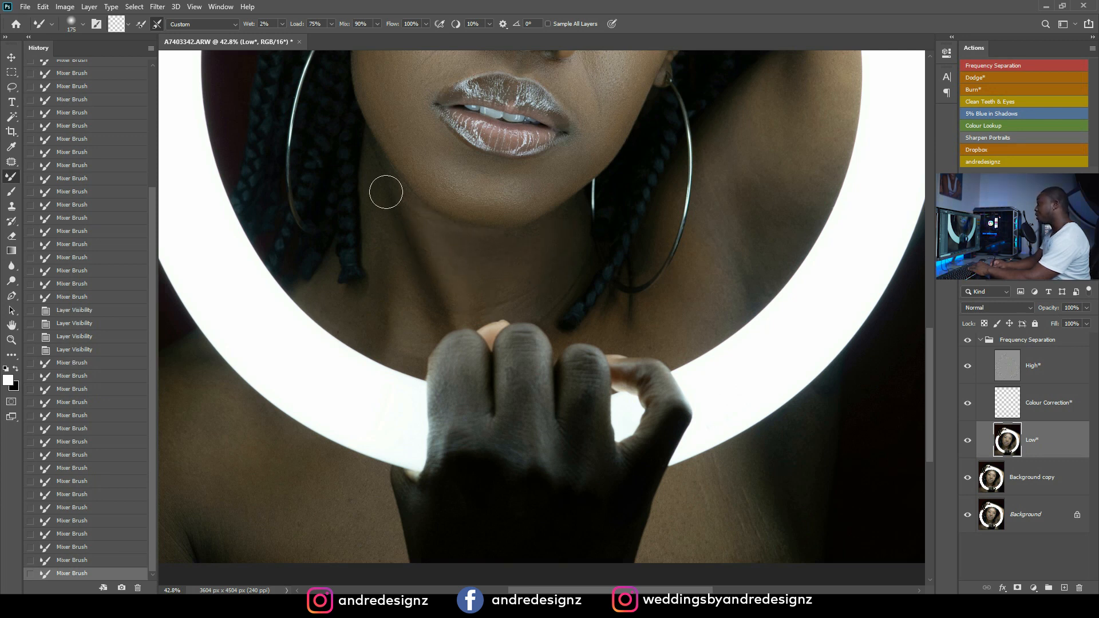
mouse_move(483, 274)
mouse_down()
mouse_move(521, 256)
mouse_move(534, 290)
mouse_up()
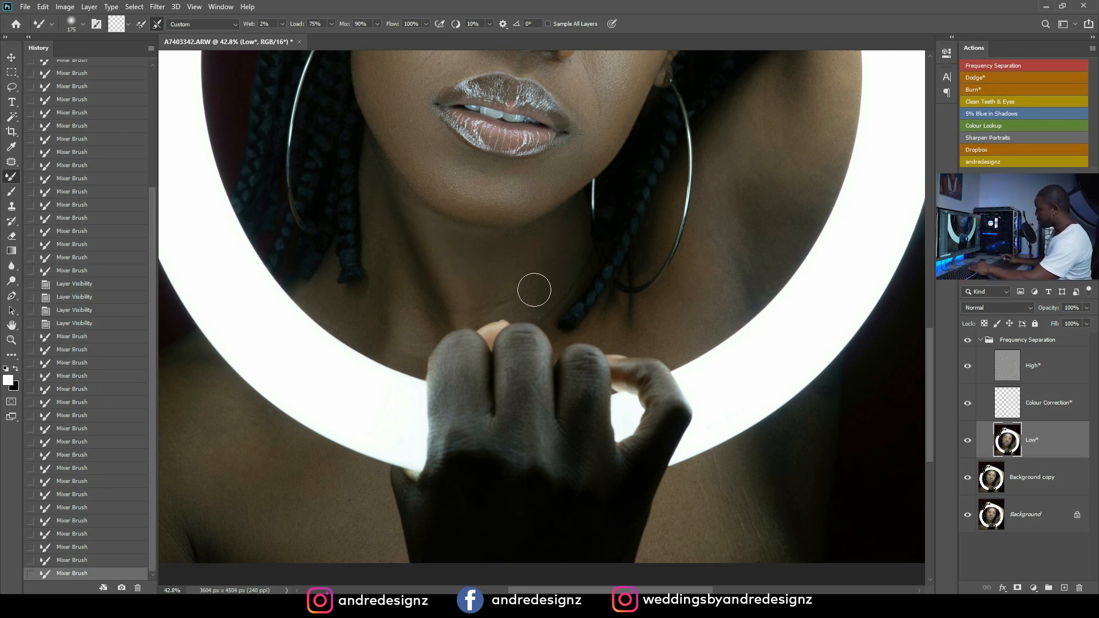
mouse_move(556, 247)
mouse_down()
mouse_move(545, 269)
mouse_move(540, 250)
mouse_up()
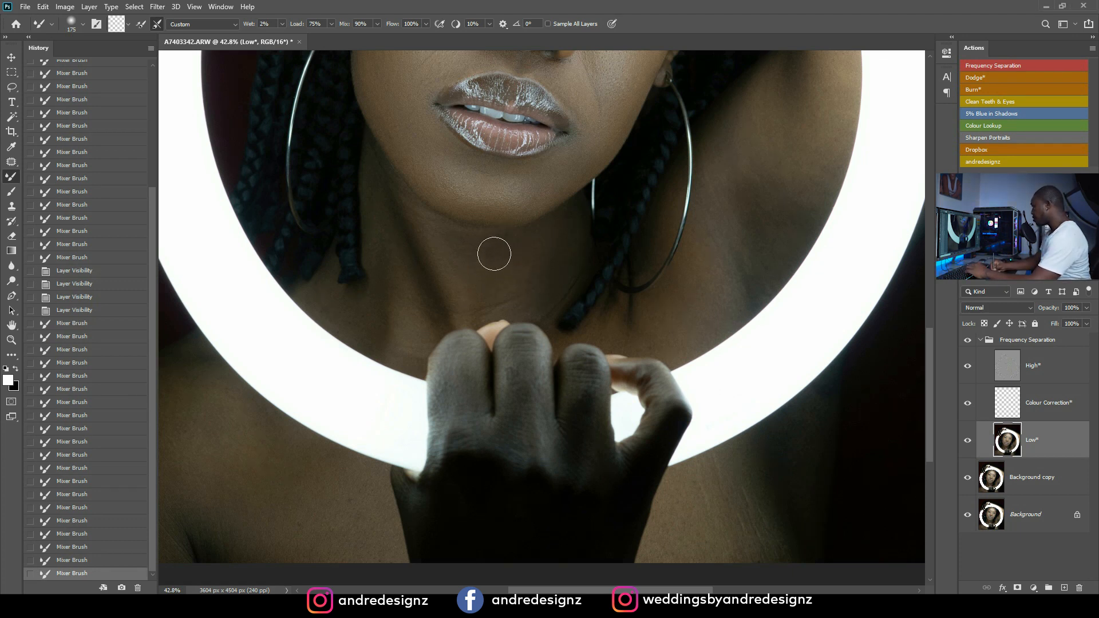
Enlarge the Mixer Brush to 300 and smooth the image-left shoulder and upper chest below the ring light.
mouse_move(475, 243)
mouse_down()
mouse_move(627, 178)
mouse_move(685, 118)
mouse_up()
key(bracketright)
key(bracketright)
key(bracketright)
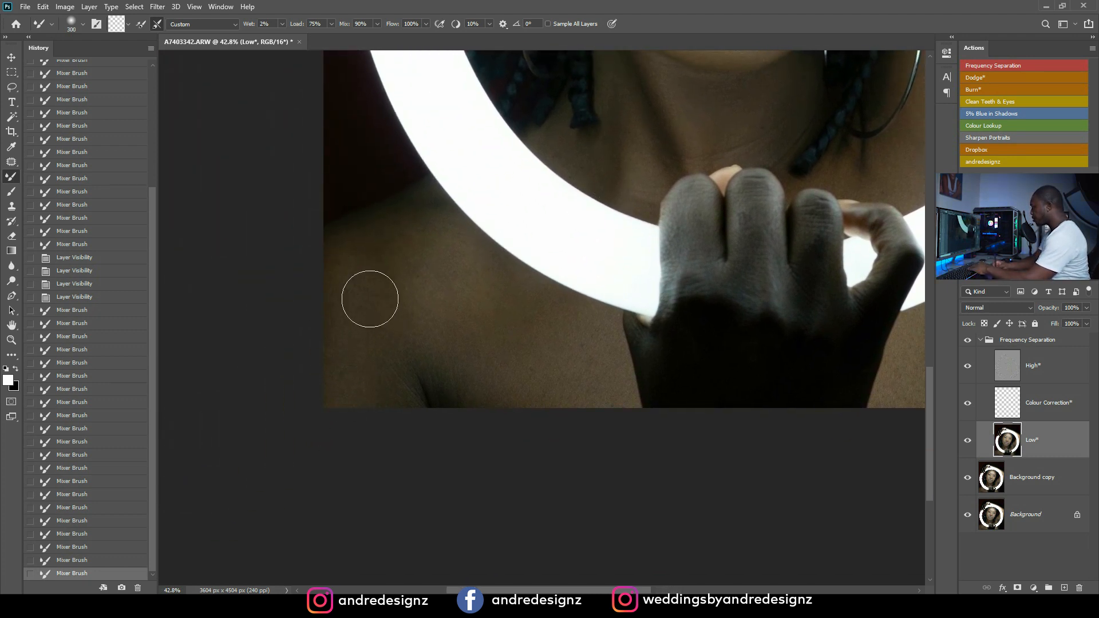
mouse_move(494, 321)
mouse_down()
mouse_move(593, 393)
mouse_move(562, 376)
mouse_move(513, 387)
mouse_up()
scroll(483, 382, down, 5)
mouse_move(506, 388)
mouse_down()
mouse_move(530, 398)
mouse_move(508, 410)
mouse_up()
mouse_move(410, 324)
mouse_down()
mouse_move(309, 393)
mouse_move(329, 344)
mouse_up()
drag(552, 407, 473, 379)
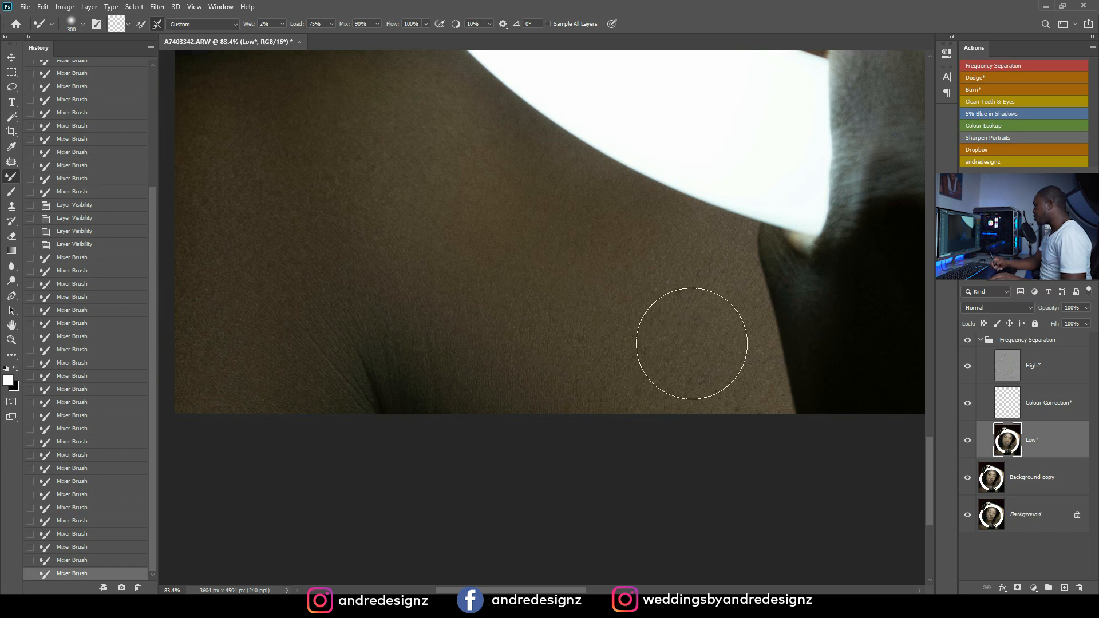
Even out the remaining chest skin between the image-left shoulder and the lower hand with the Mixer Brush.
click(691, 344)
scroll(562, 317, down, 4)
mouse_move(478, 248)
mouse_down()
mouse_move(510, 274)
mouse_move(459, 248)
mouse_move(407, 269)
mouse_move(394, 250)
mouse_up()
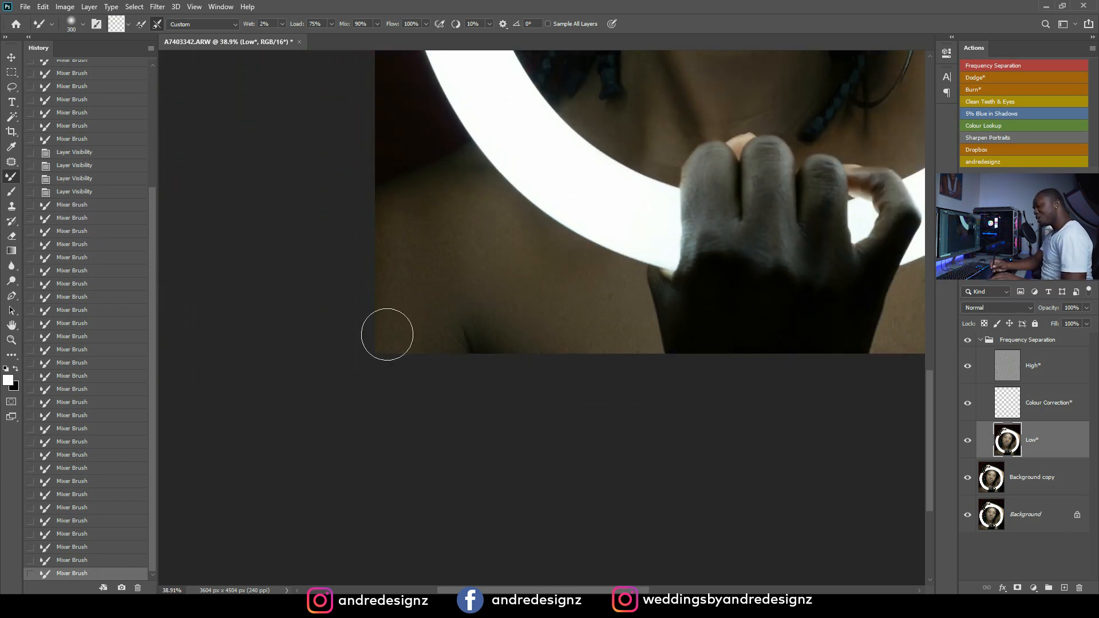
scroll(417, 223, down, 3)
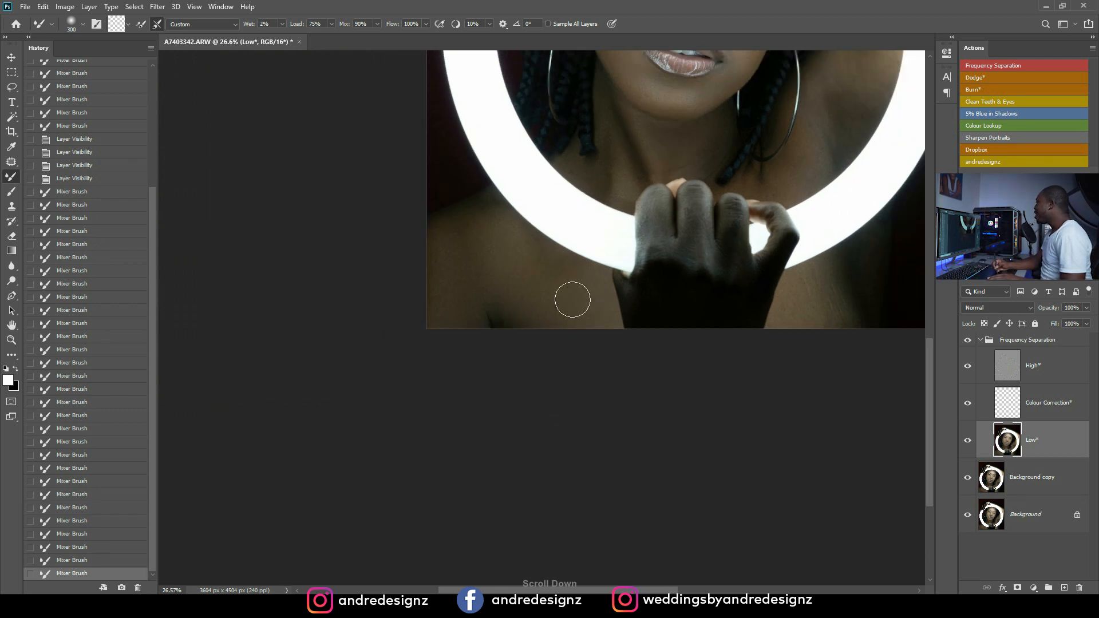
mouse_move(575, 286)
mouse_down()
mouse_move(604, 325)
mouse_move(603, 360)
mouse_up()
Smooth the chest on the image-right side of the lower hand and the upper arm seen inside the ring light.
scroll(604, 343, up, 1)
scroll(862, 304, down, 3)
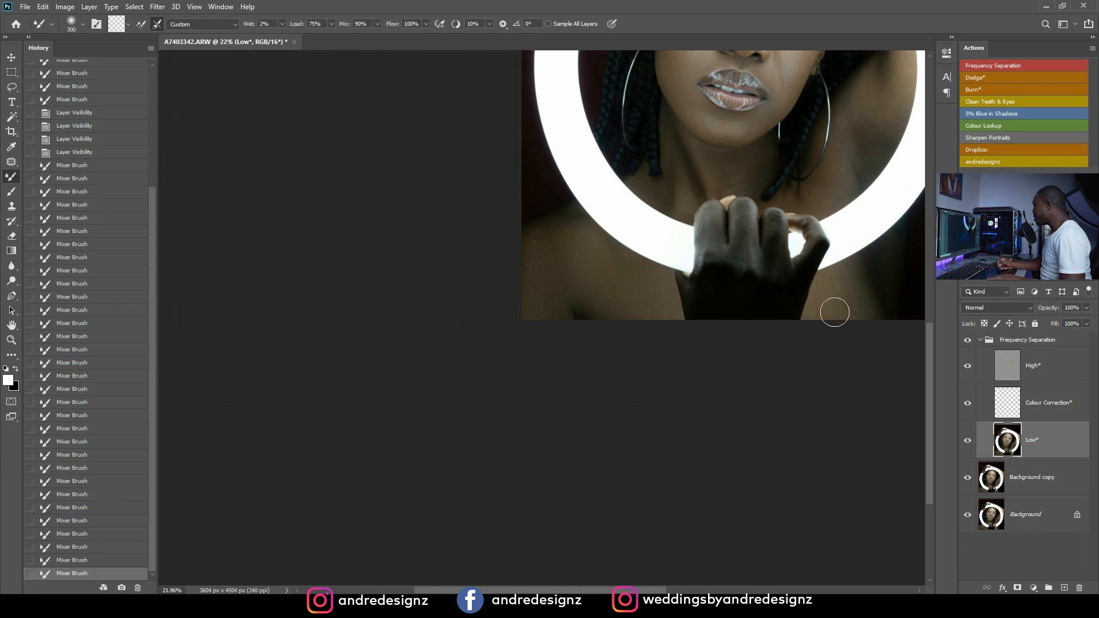
drag(834, 312, 835, 318)
scroll(848, 312, up, 1)
scroll(842, 311, down, 10)
scroll(808, 309, up, 8)
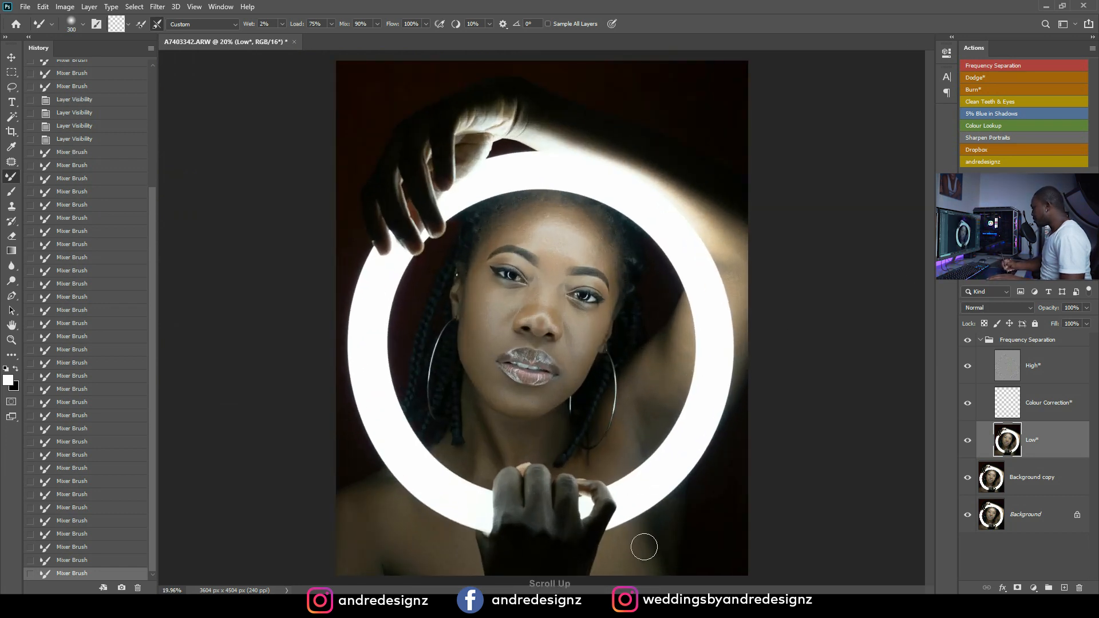
click(651, 403)
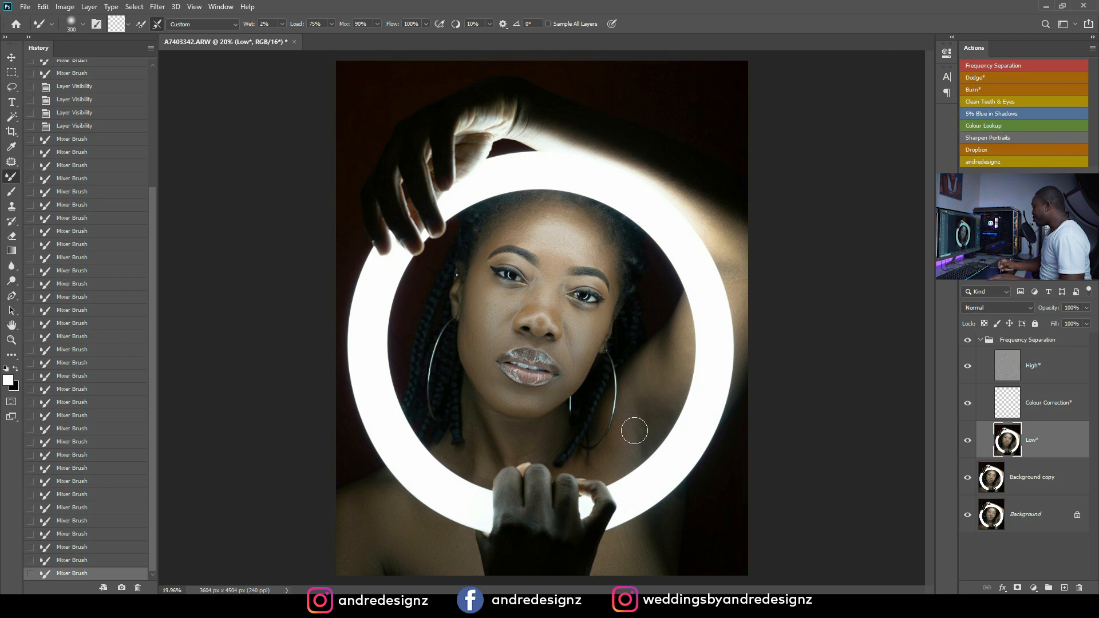
mouse_move(631, 417)
mouse_down()
mouse_move(661, 421)
mouse_move(615, 461)
mouse_move(666, 365)
mouse_move(753, 328)
mouse_up()
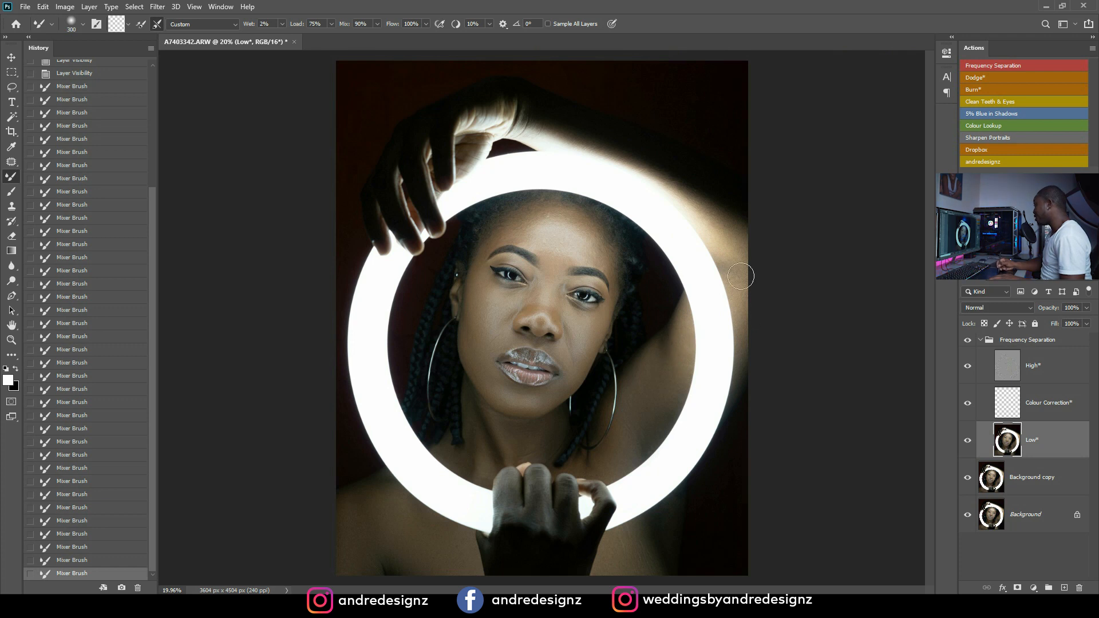
Blend the skin of the raised arm along the outer upper edge of the ring light with the Mixer Brush.
drag(742, 247, 701, 204)
drag(590, 142, 665, 176)
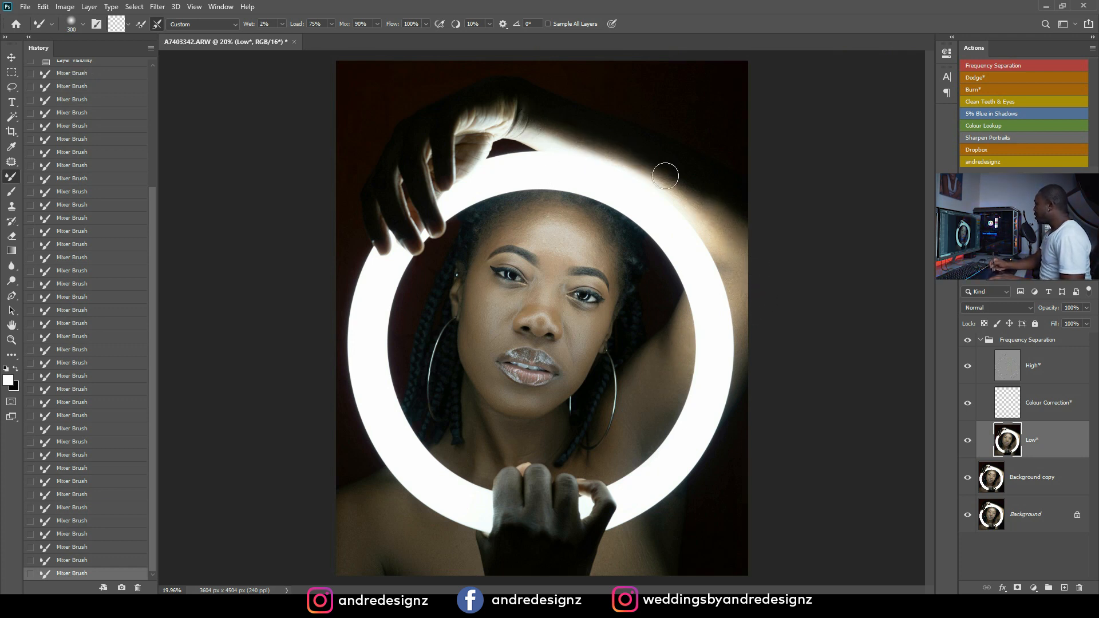
drag(610, 148, 547, 141)
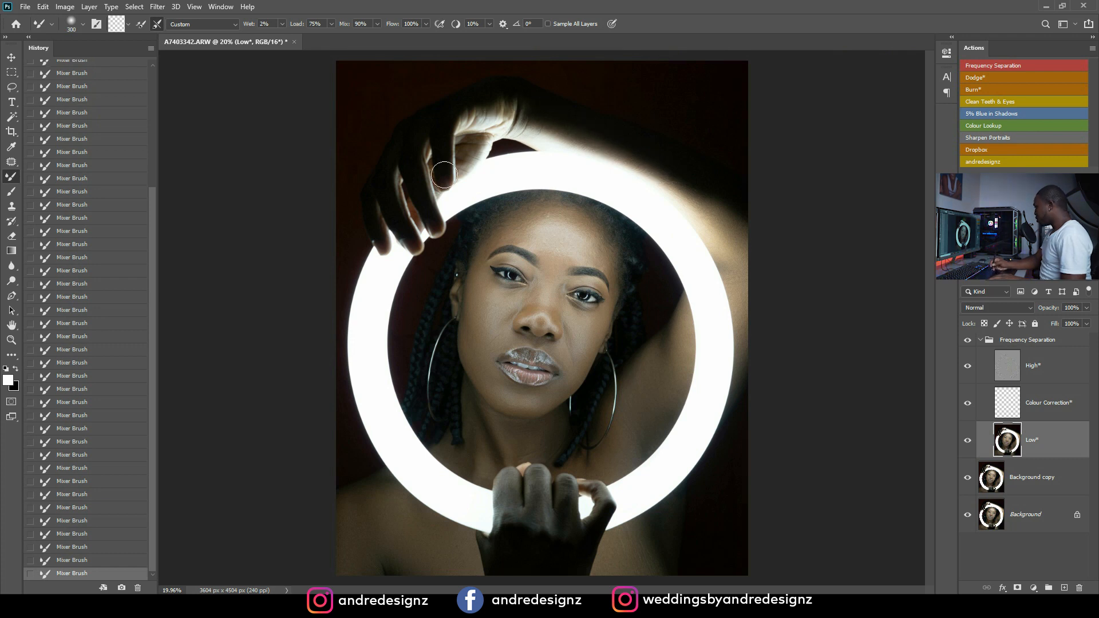
Select the Colour Correction layer and switch to the Brush tool with 1% flow for work on the underarm area.
scroll(445, 174, down, 2)
scroll(444, 174, up, 2)
scroll(715, 380, down, 1)
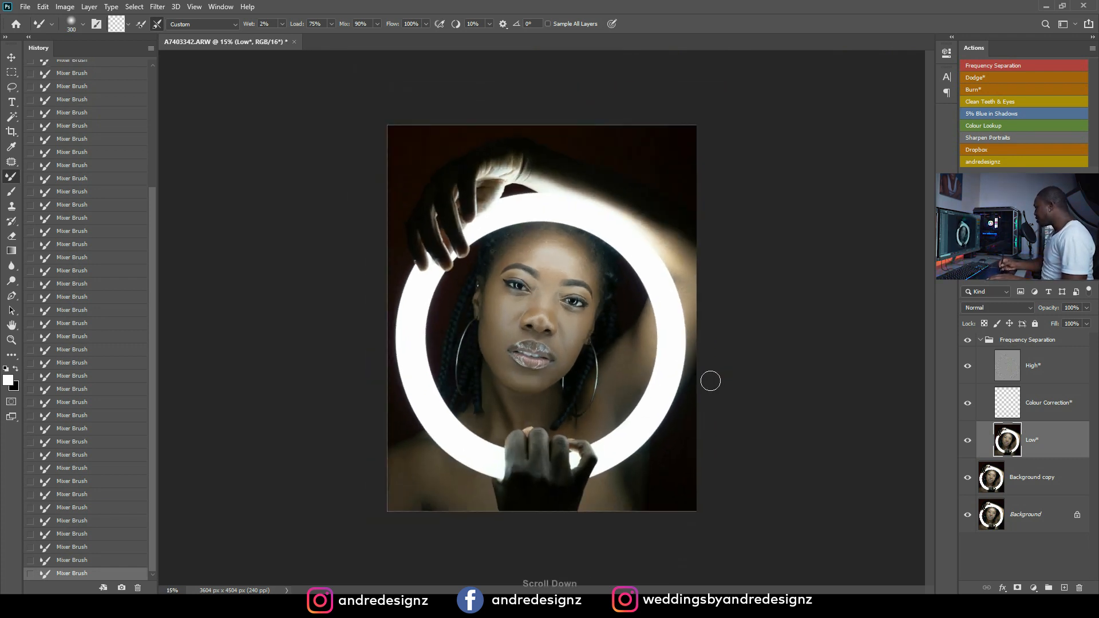
scroll(715, 380, up, 4)
drag(650, 412, 685, 229)
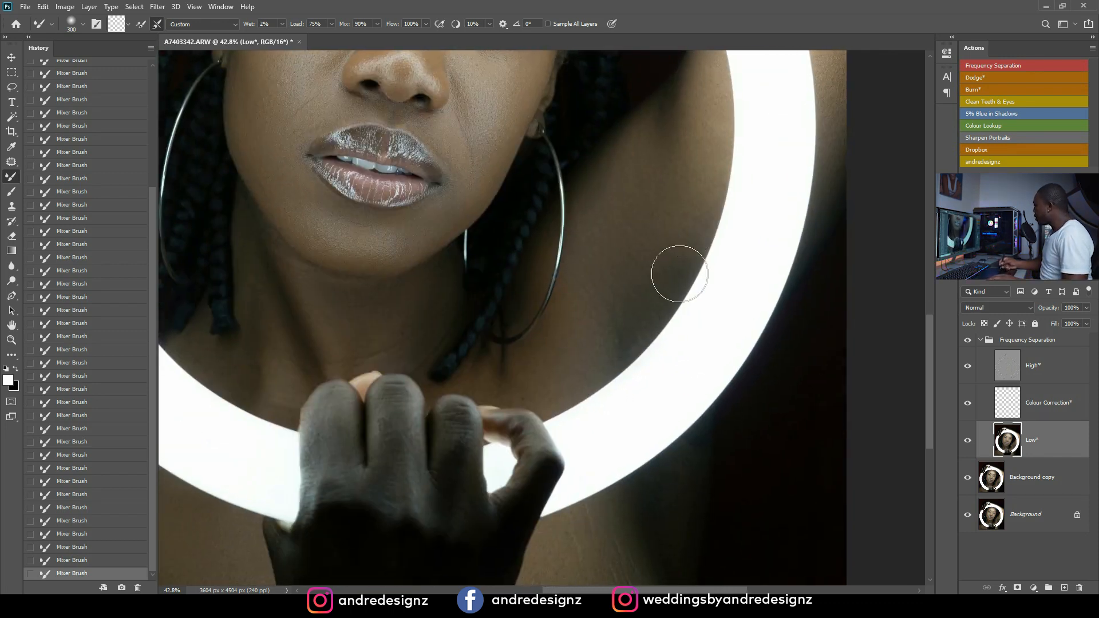
click(1054, 405)
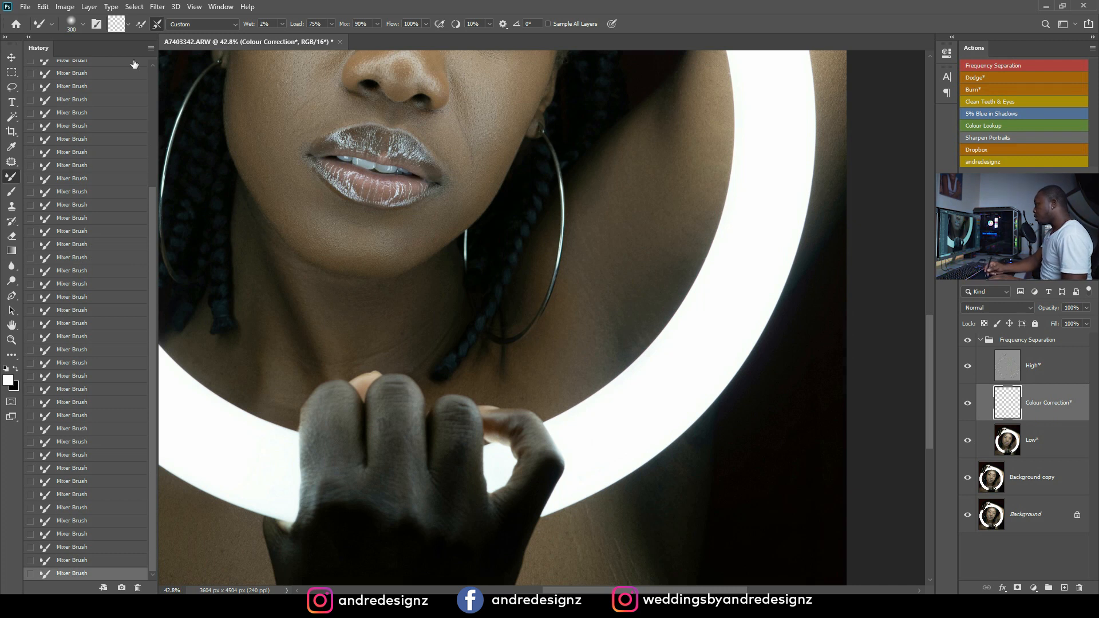
click(11, 194)
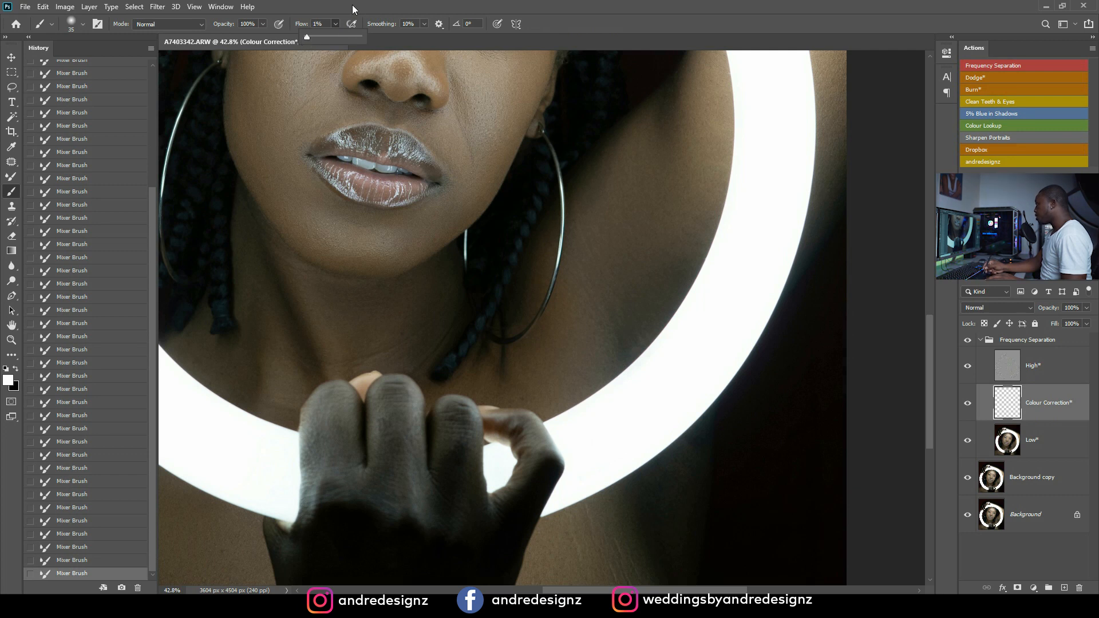
Set the foreground colour to the brown skin tone #3b352a sampled below the image-right hoop earring.
click(10, 383)
scroll(507, 282, down, 1)
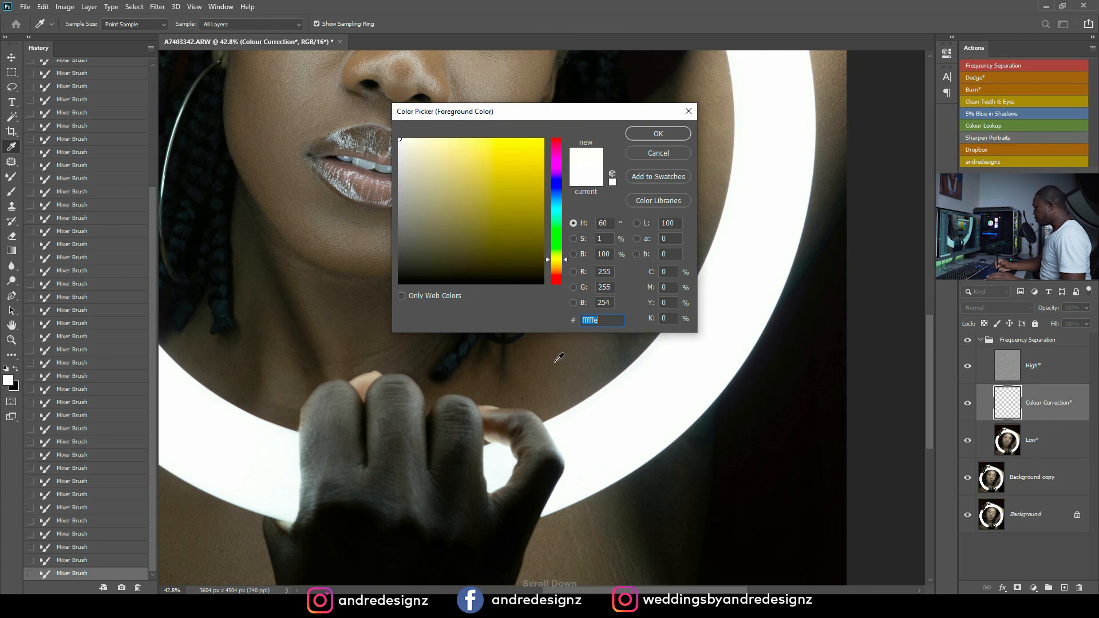
click(559, 352)
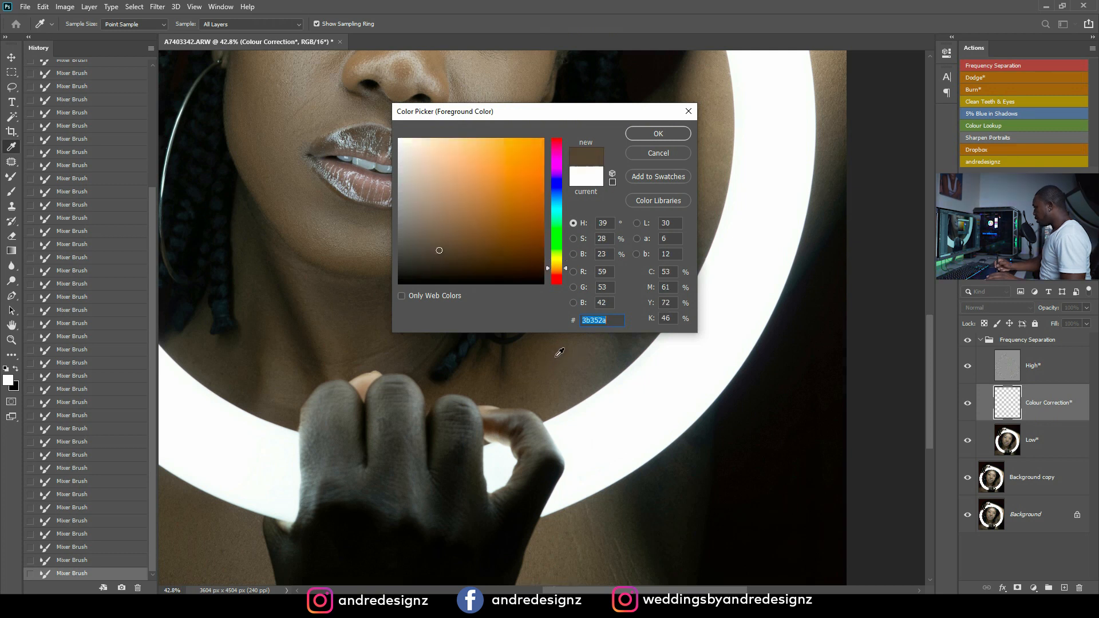
click(658, 134)
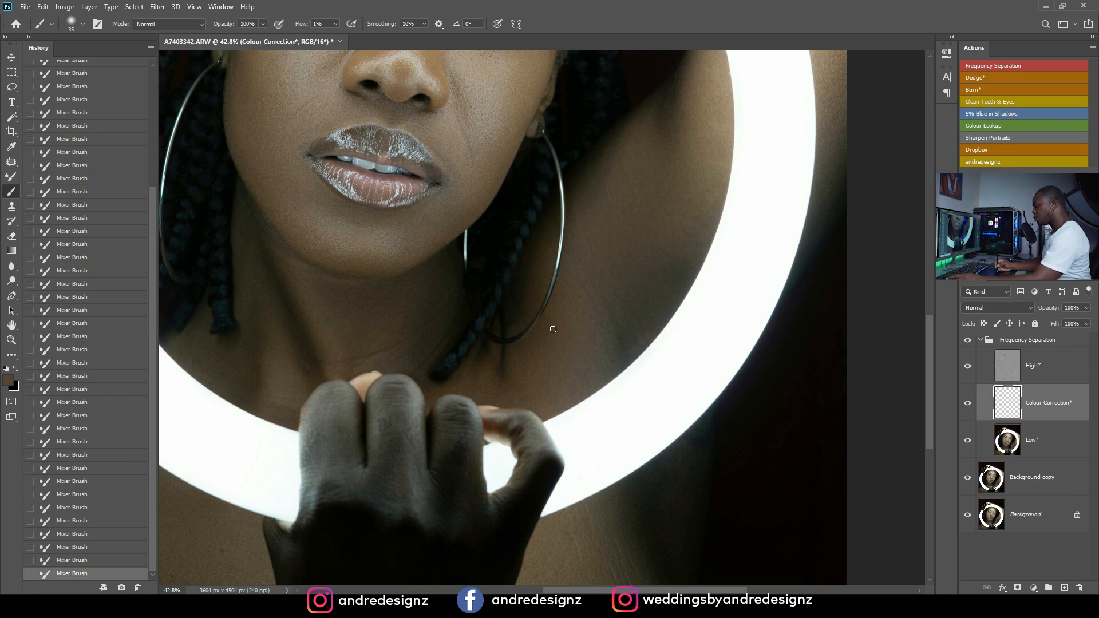
Sample the brown skin beside the image-right hoop earring and paint it over the underarm inside the ring light with a brush enlarged to 175 px.
key(alt)
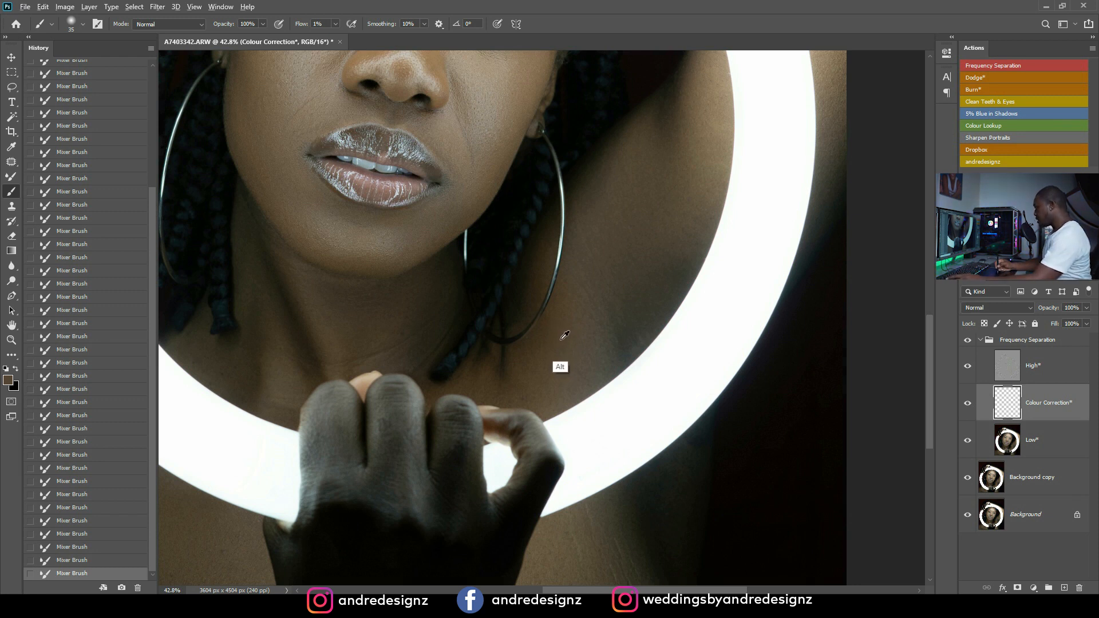
alt+click(566, 331)
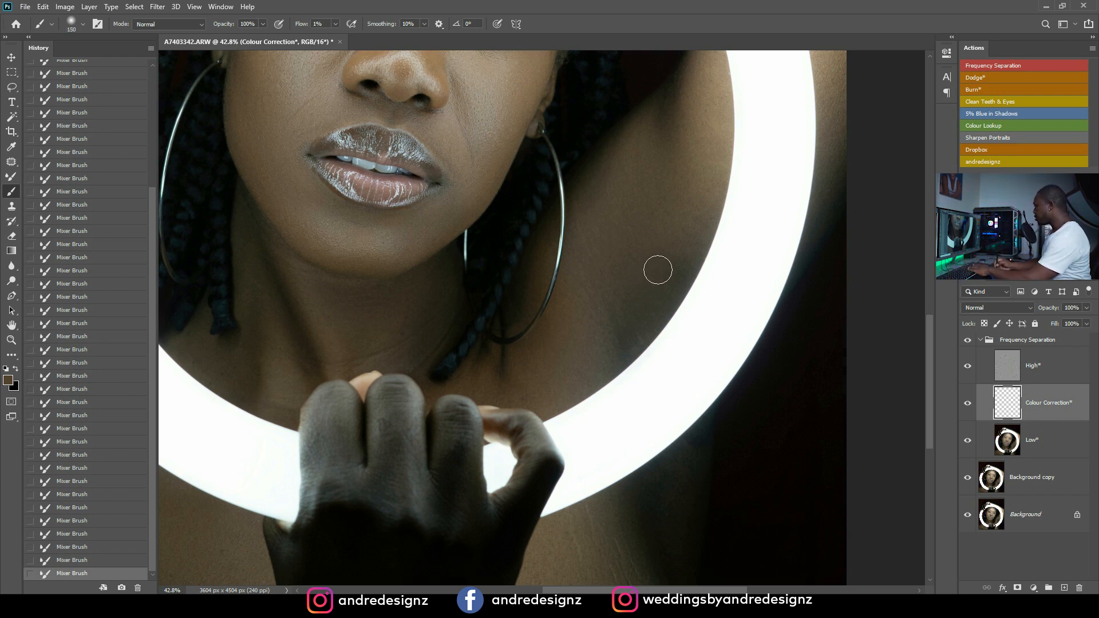
drag(663, 266, 648, 288)
mouse_move(667, 255)
mouse_down()
mouse_move(633, 309)
mouse_move(598, 339)
mouse_up()
mouse_move(648, 239)
mouse_down()
mouse_move(610, 323)
mouse_move(600, 387)
mouse_up()
drag(665, 236, 589, 342)
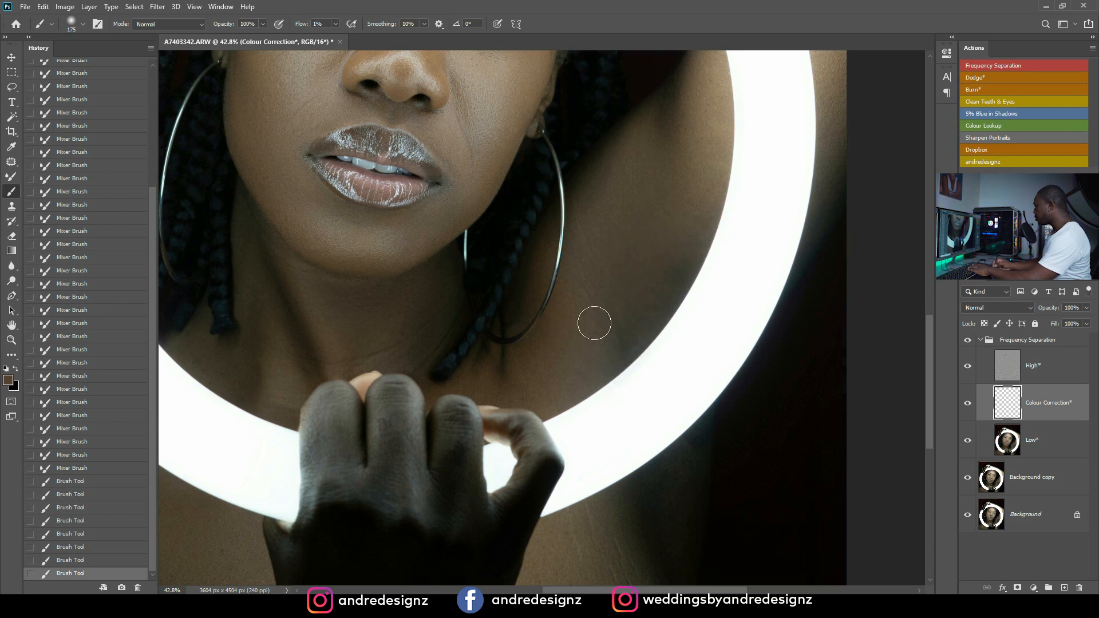
drag(685, 211, 658, 302)
drag(713, 143, 709, 122)
mouse_move(637, 282)
mouse_down()
mouse_move(618, 265)
mouse_move(636, 304)
mouse_up()
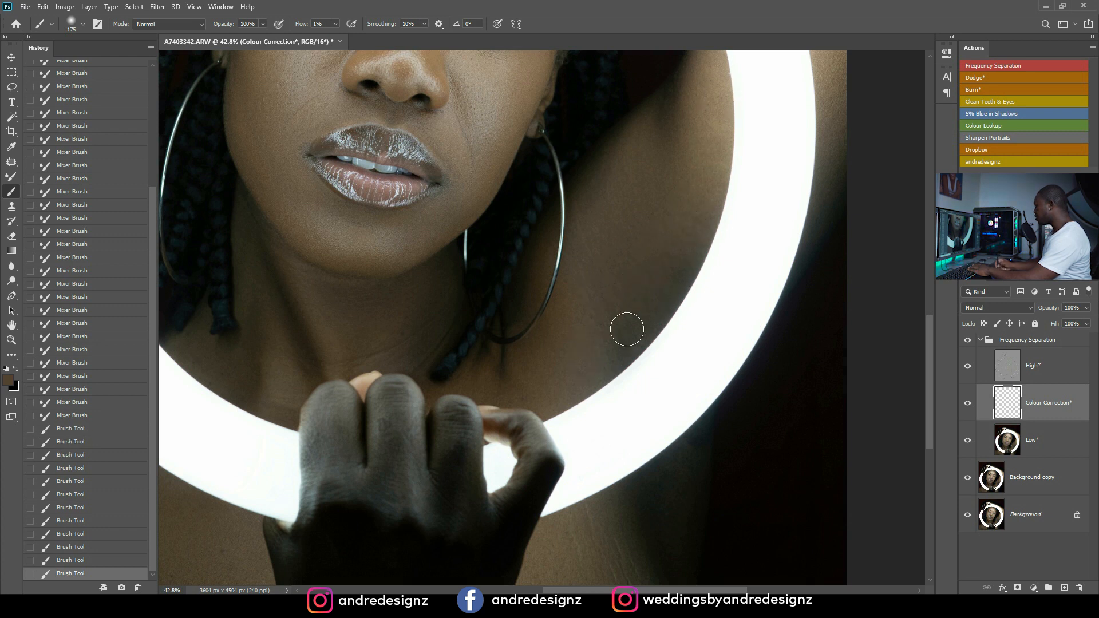
drag(623, 346, 597, 354)
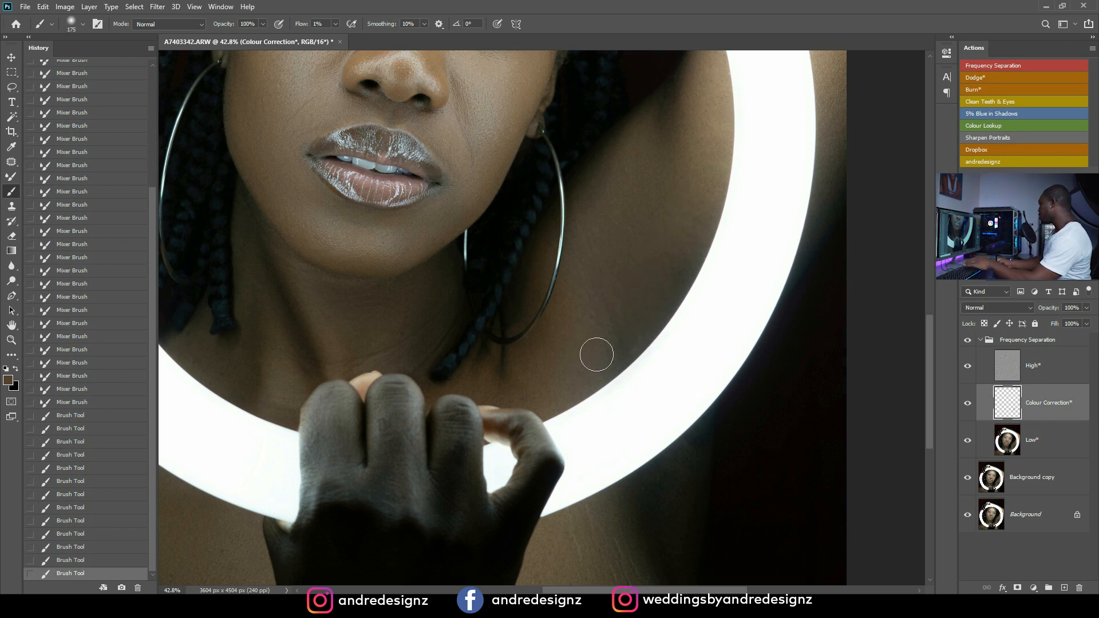
Compare the underarm with the Colour Correction layer hidden and shown, and examine the skin tones across the whole portrait.
click(969, 404)
click(969, 405)
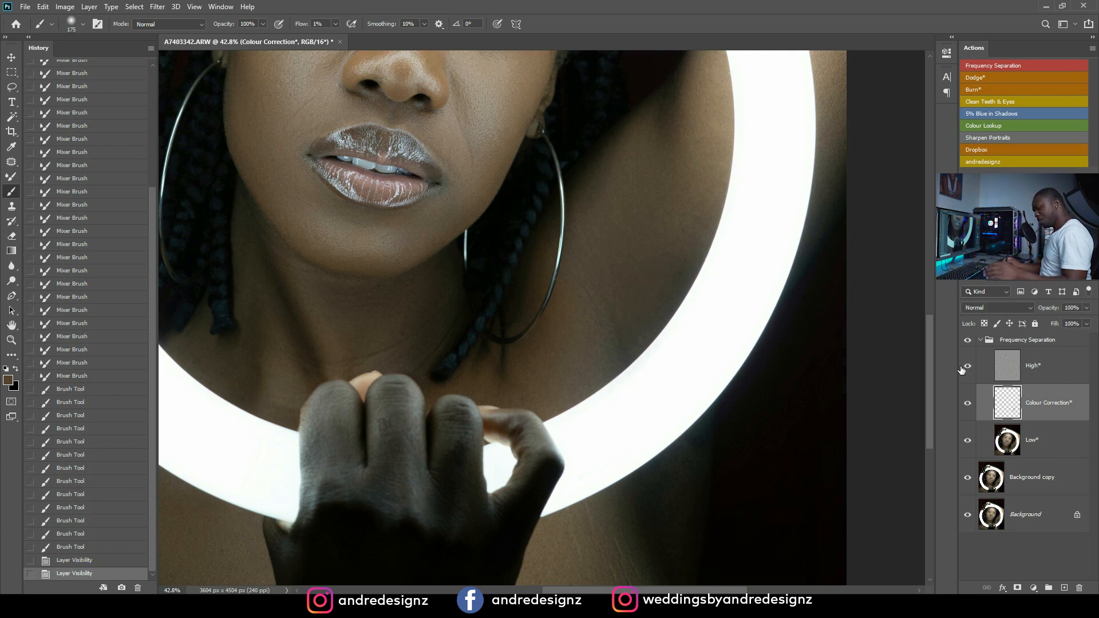
scroll(621, 325, up, 5)
scroll(735, 299, up, 1)
scroll(729, 311, down, 1)
scroll(726, 315, down, 1)
scroll(725, 318, up, 1)
scroll(721, 322, up, 1)
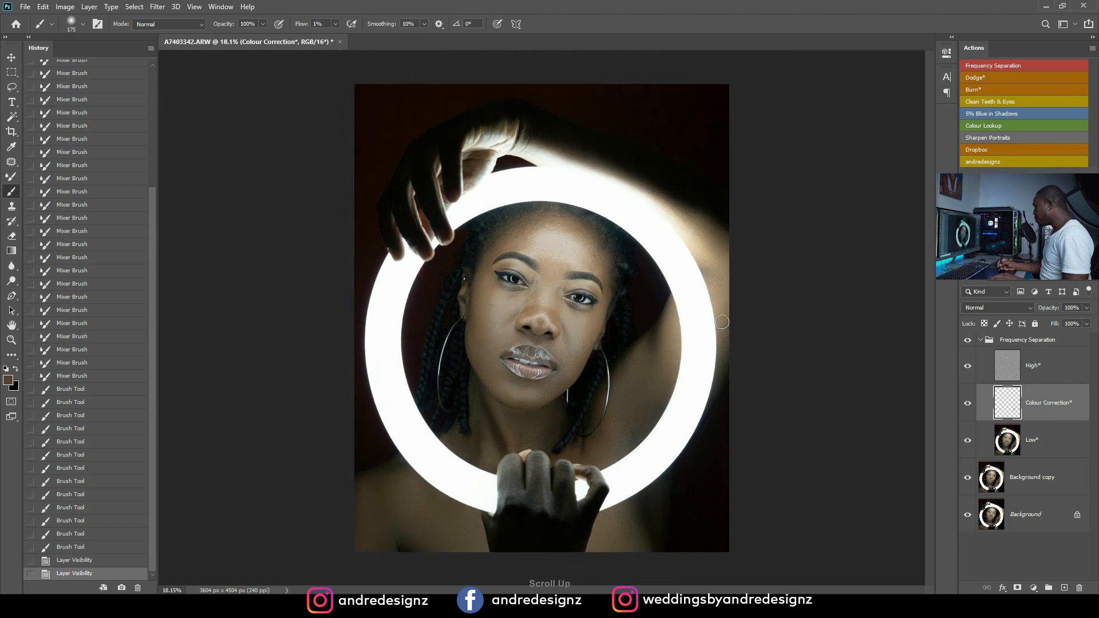
scroll(722, 322, up, 3)
drag(718, 333, 669, 297)
scroll(669, 298, down, 2)
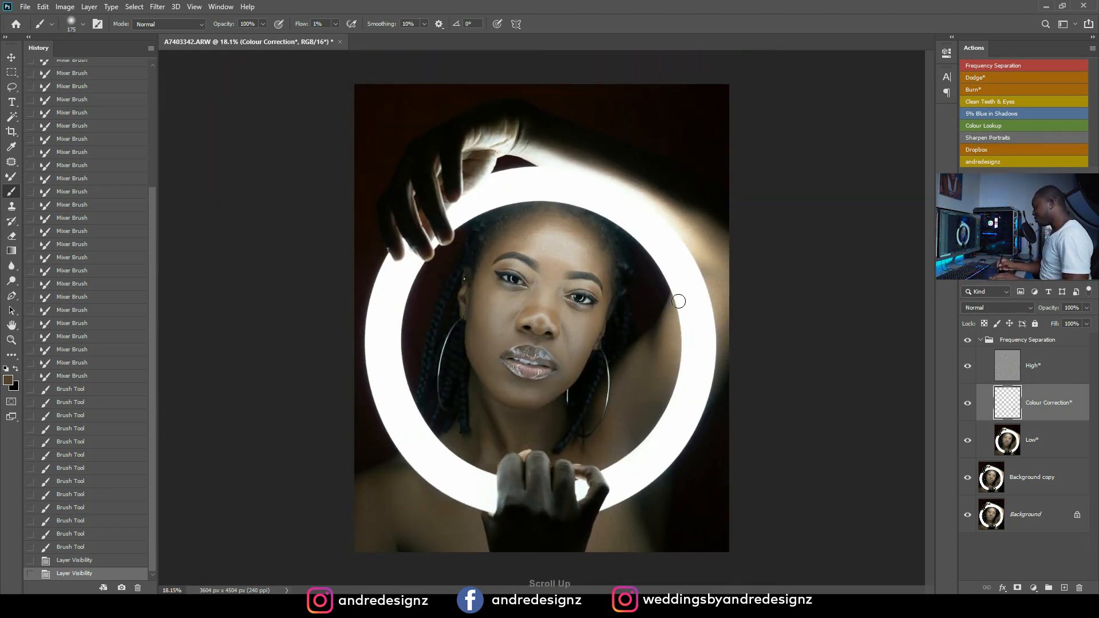
scroll(678, 301, up, 2)
scroll(674, 312, down, 1)
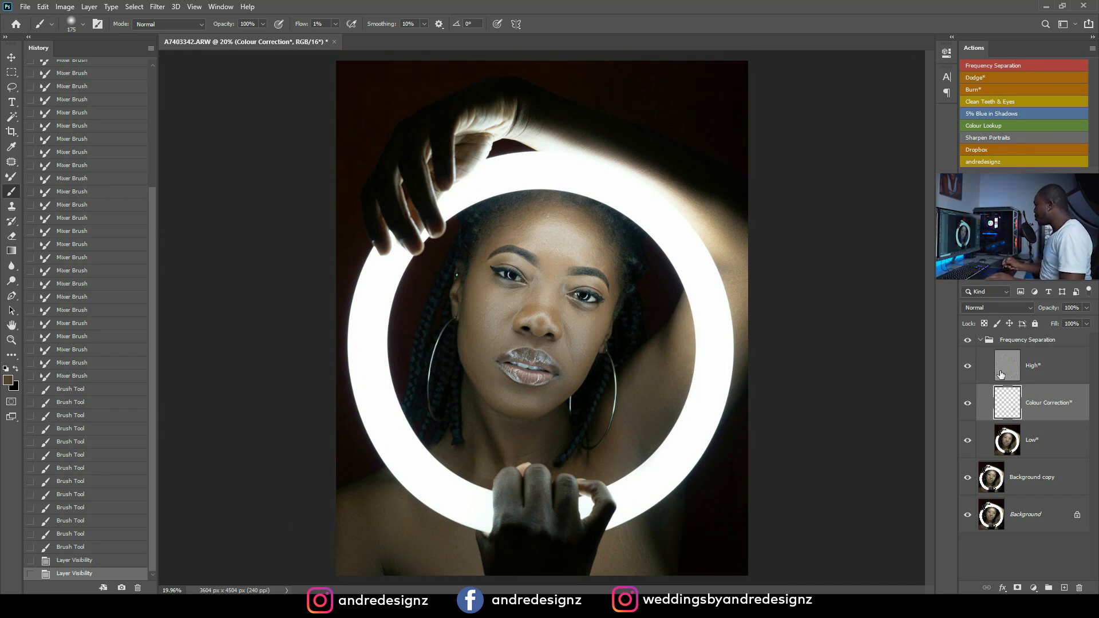
Collapse the Frequency Separation group and run the Burn action to add a burn layer with a black mask above it.
click(980, 340)
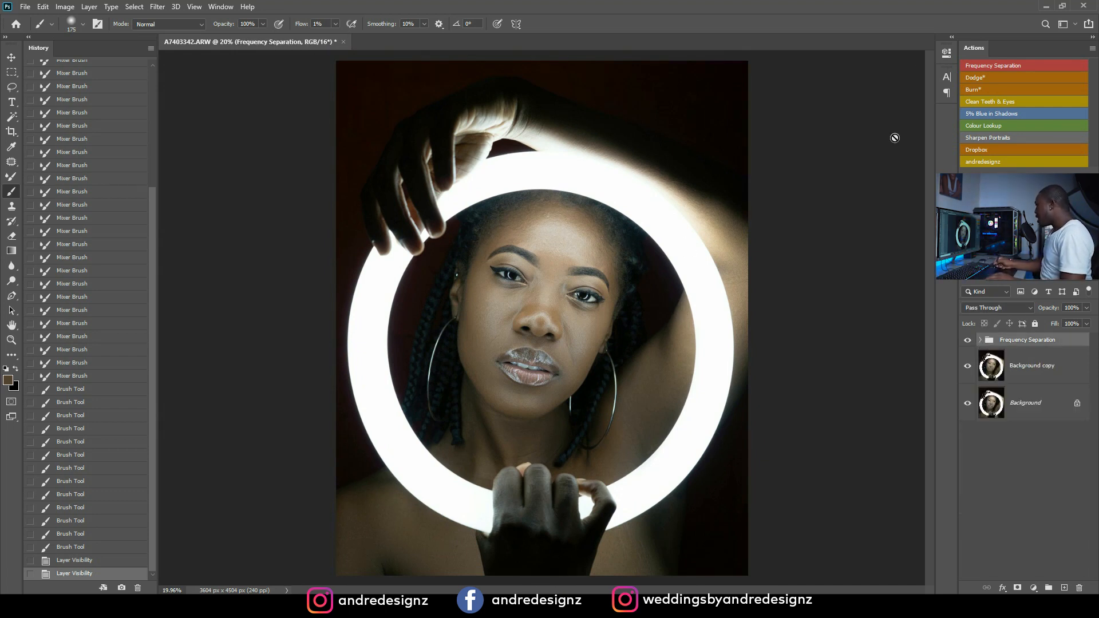
click(979, 89)
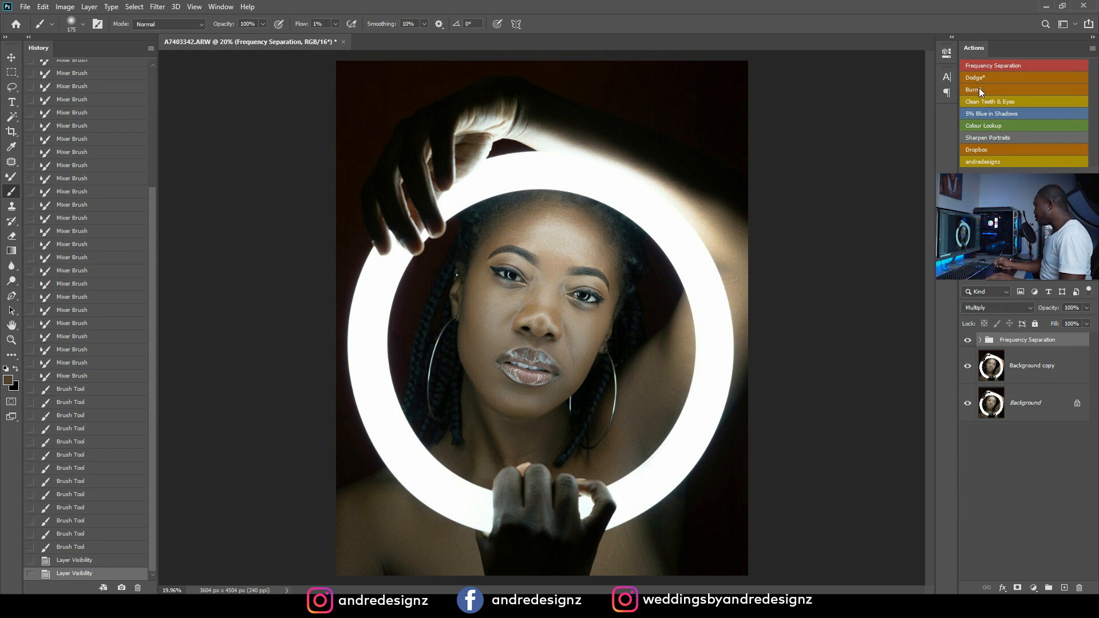
scroll(525, 322, up, 3)
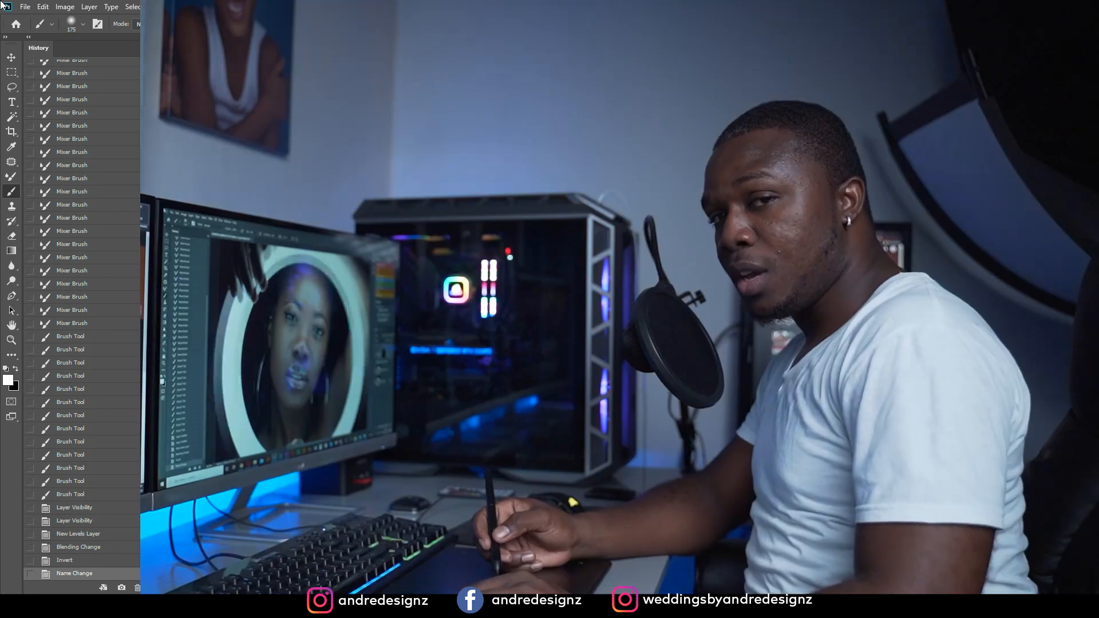
Darken the sides of the nose bridge on the Burn layer mask with a smaller brush.
scroll(539, 304, up, 3)
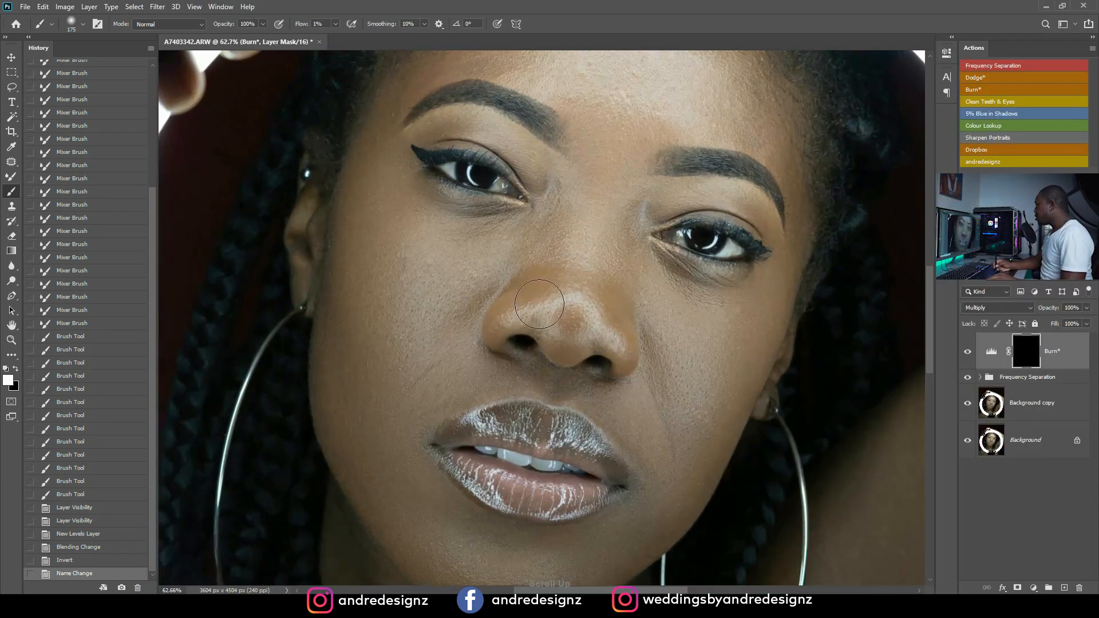
scroll(539, 304, down, 2)
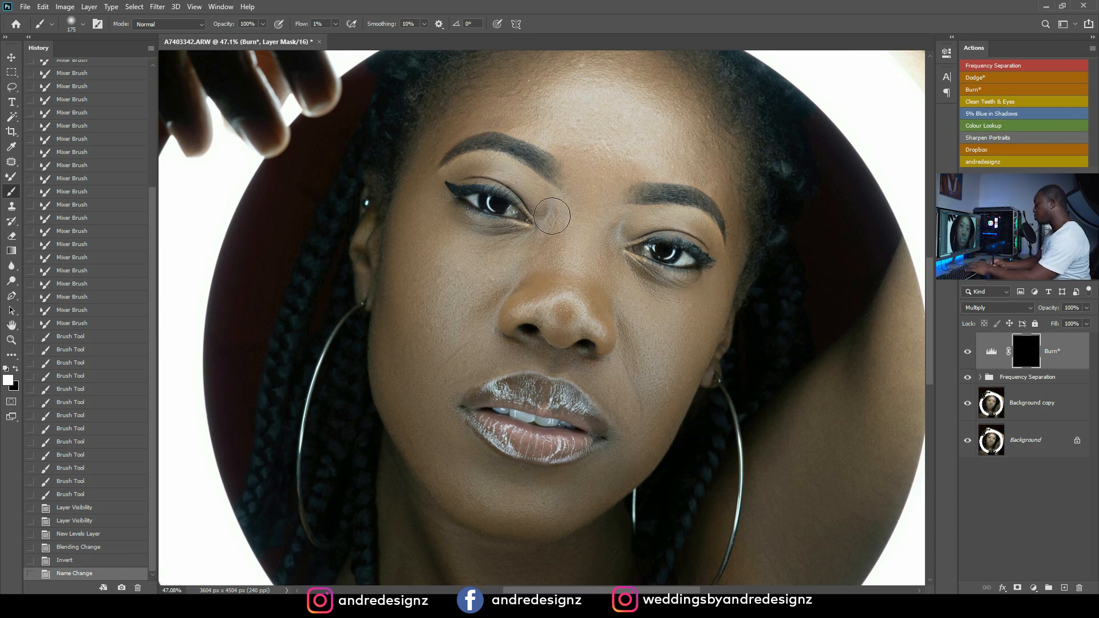
key(bracketleft)
key(bracketleft)
key(bracketleft)
key(bracketleft)
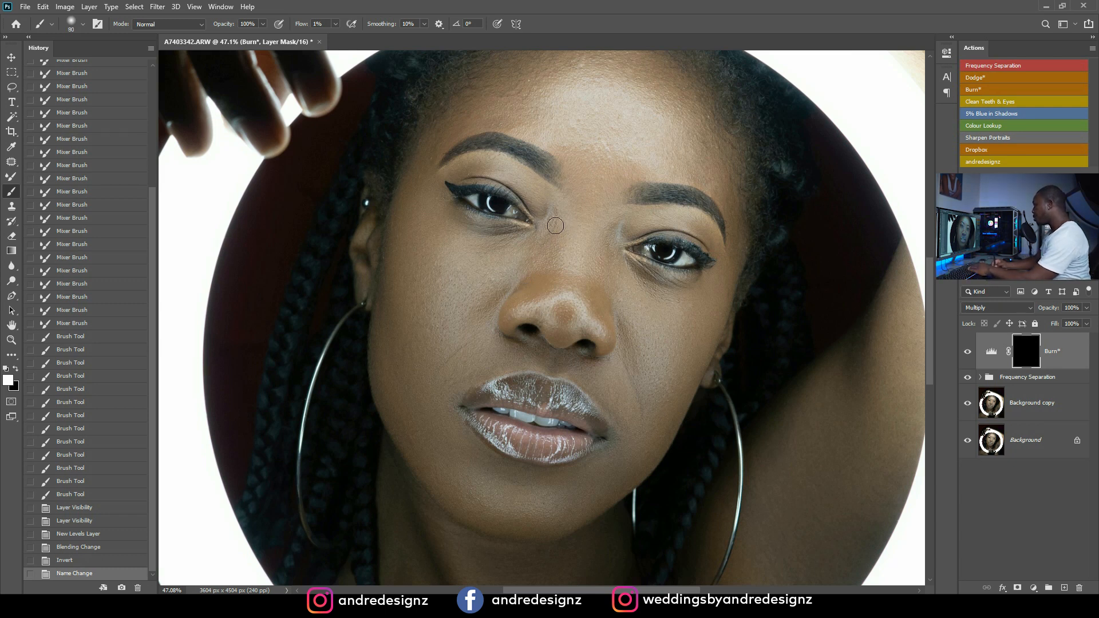
drag(547, 262, 540, 287)
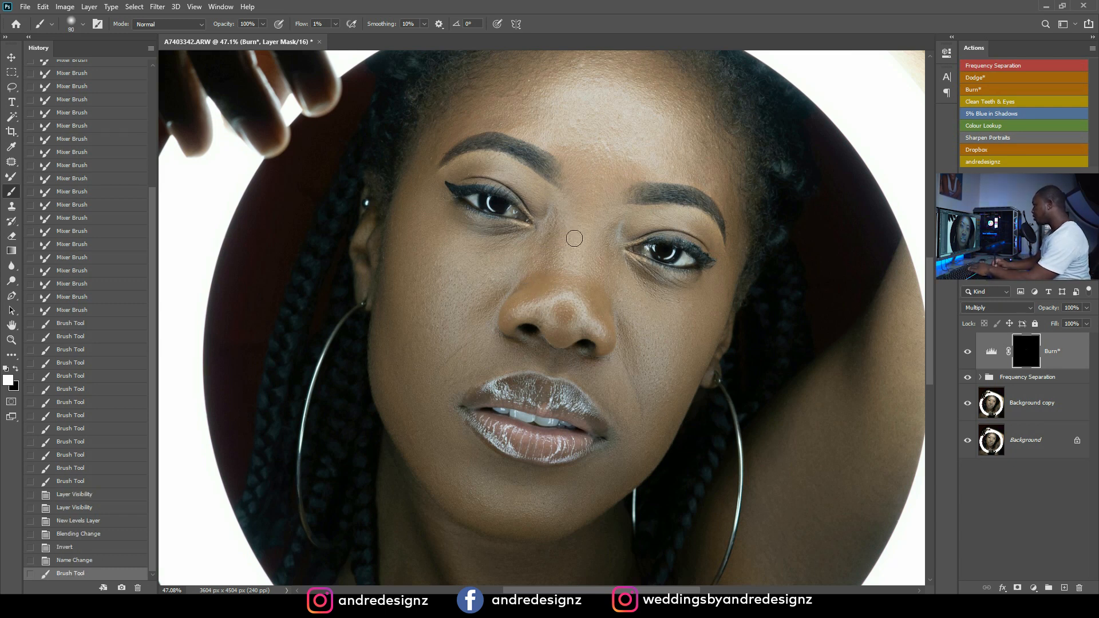
drag(607, 292, 558, 231)
drag(548, 275, 548, 292)
Compare the face with the Burn layer hidden and shown.
scroll(653, 262, down, 4)
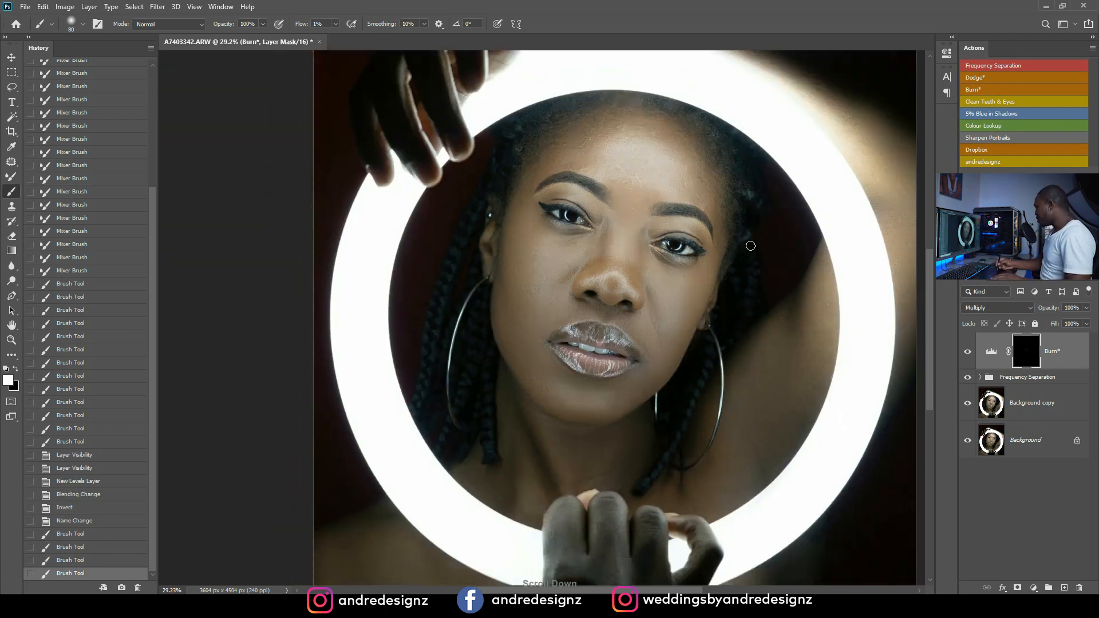
scroll(572, 315, up, 2)
click(967, 354)
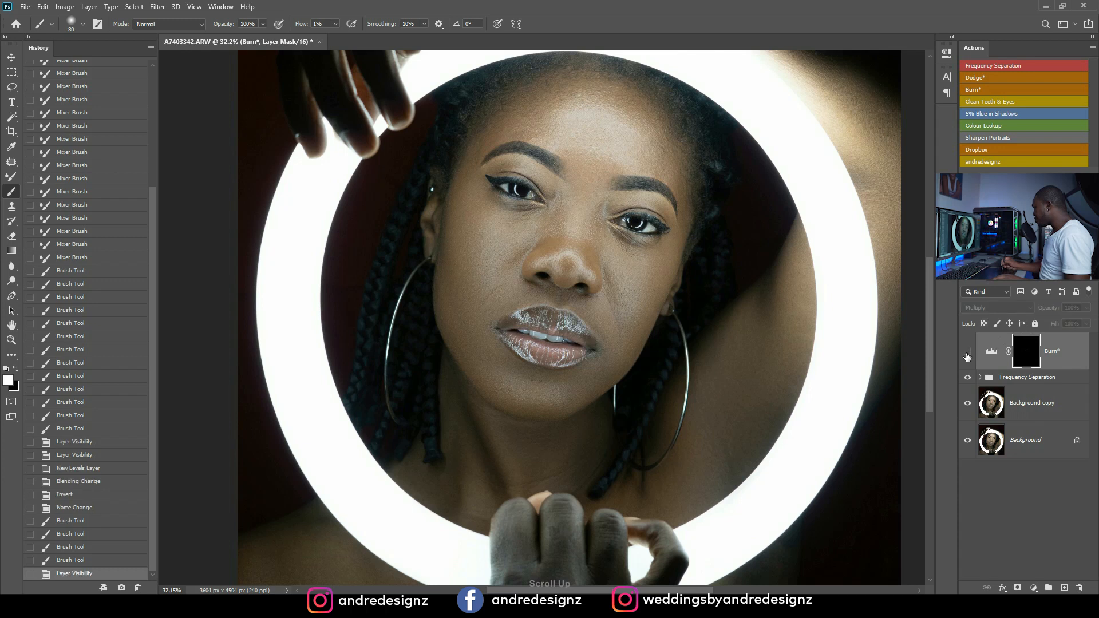
click(966, 354)
Burn the tip of the nose and its image-right side on the Burn layer mask.
scroll(547, 253, down, 3)
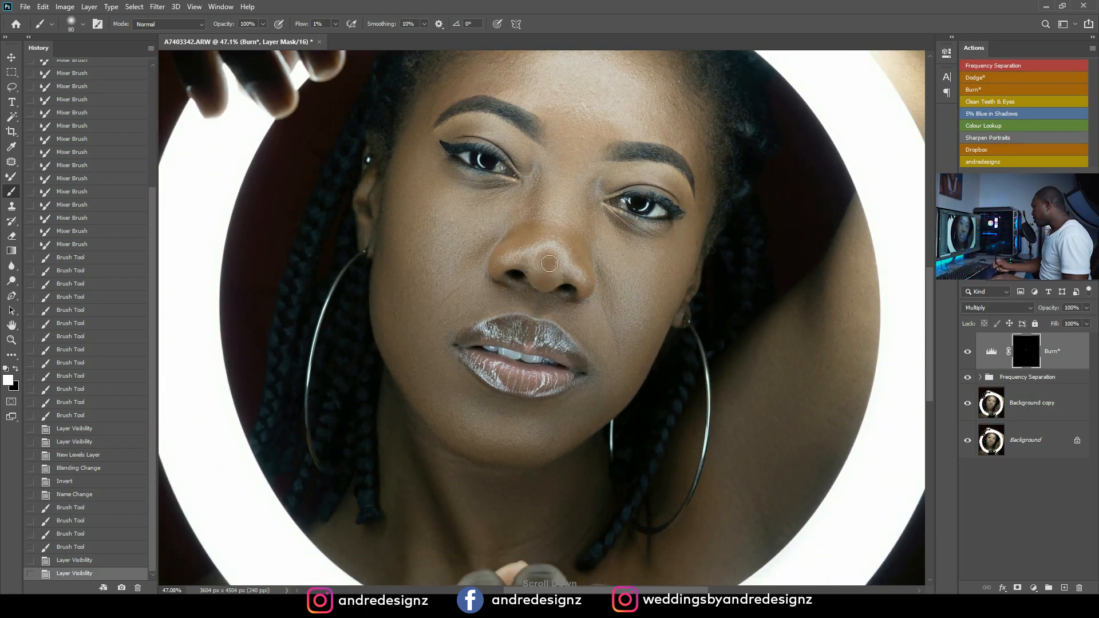
mouse_move(549, 263)
mouse_down()
mouse_move(539, 229)
mouse_move(527, 240)
mouse_move(577, 248)
mouse_up()
click(583, 260)
Burn the outer edge of the image-left cheek with a 175 px brush and compare it with the Burn layer hidden and shown.
scroll(583, 259, up, 3)
scroll(427, 231, down, 3)
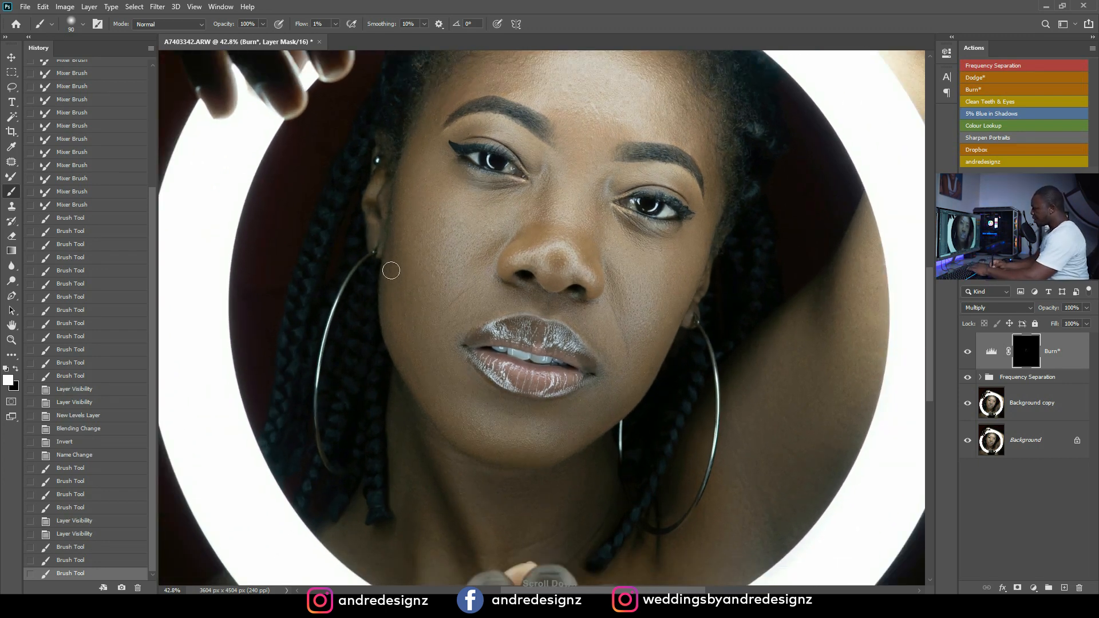
key(bracketright)
key(bracketright)
key(bracketright)
key(bracketright)
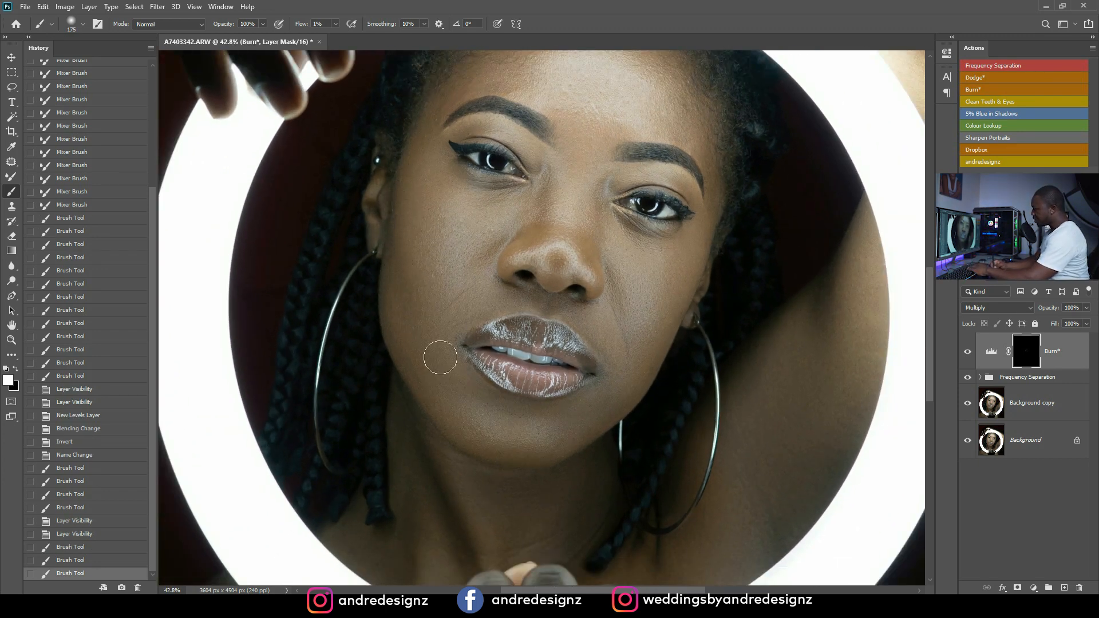
key(bracketright)
mouse_move(403, 212)
mouse_down()
mouse_move(418, 270)
mouse_move(405, 285)
mouse_up()
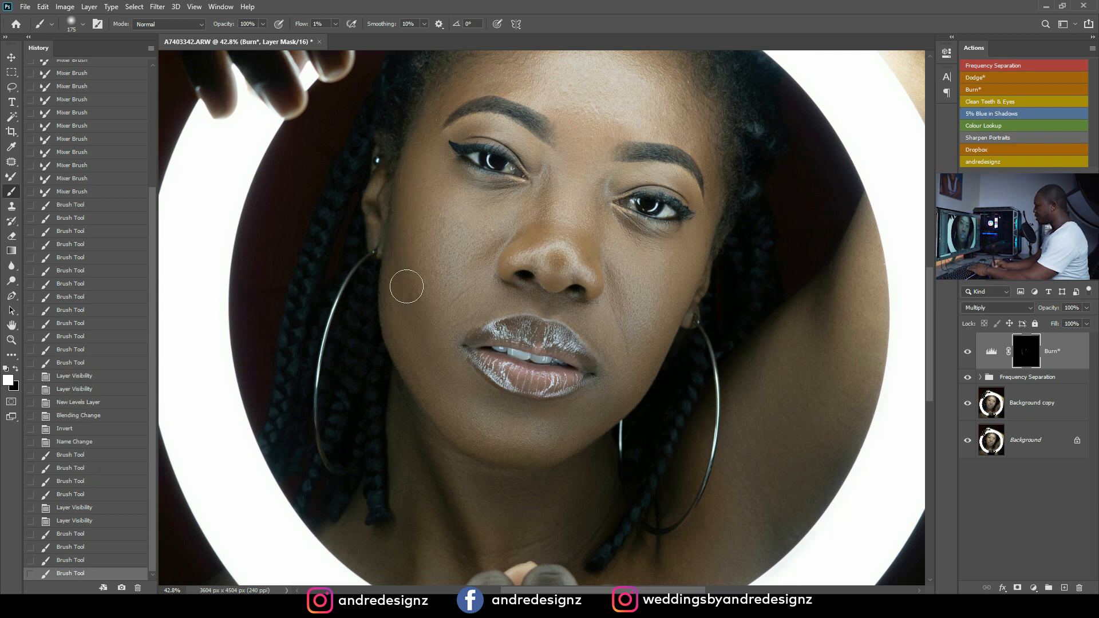
click(967, 353)
click(968, 353)
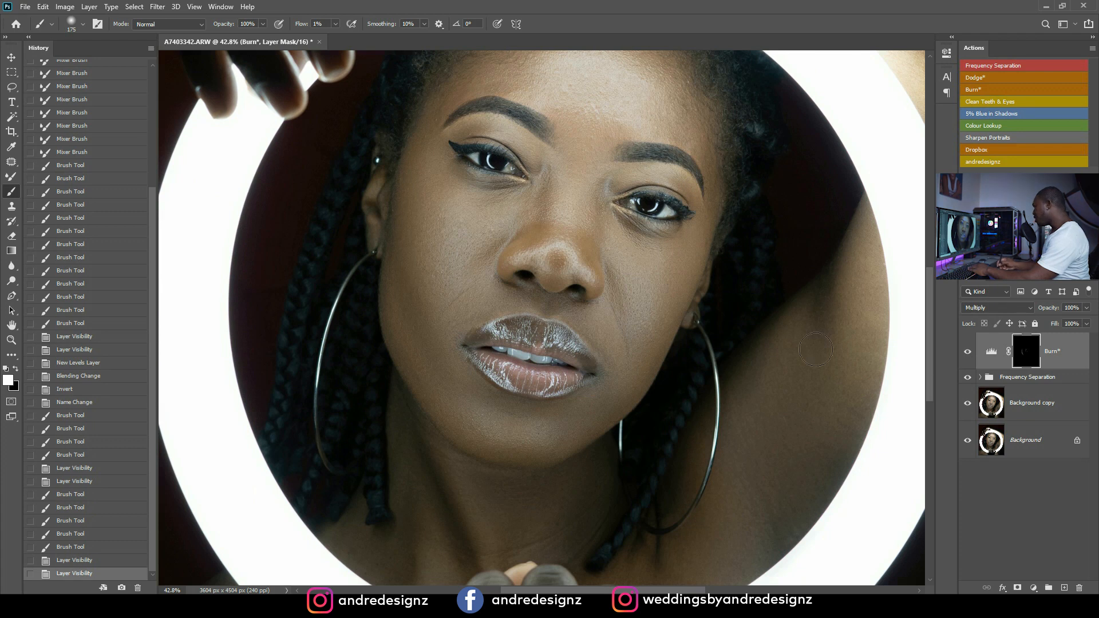
Burn the outer image-right cheek and the forehead's edges above the eyebrows and along the hairline on the Burn layer mask.
drag(647, 356, 660, 335)
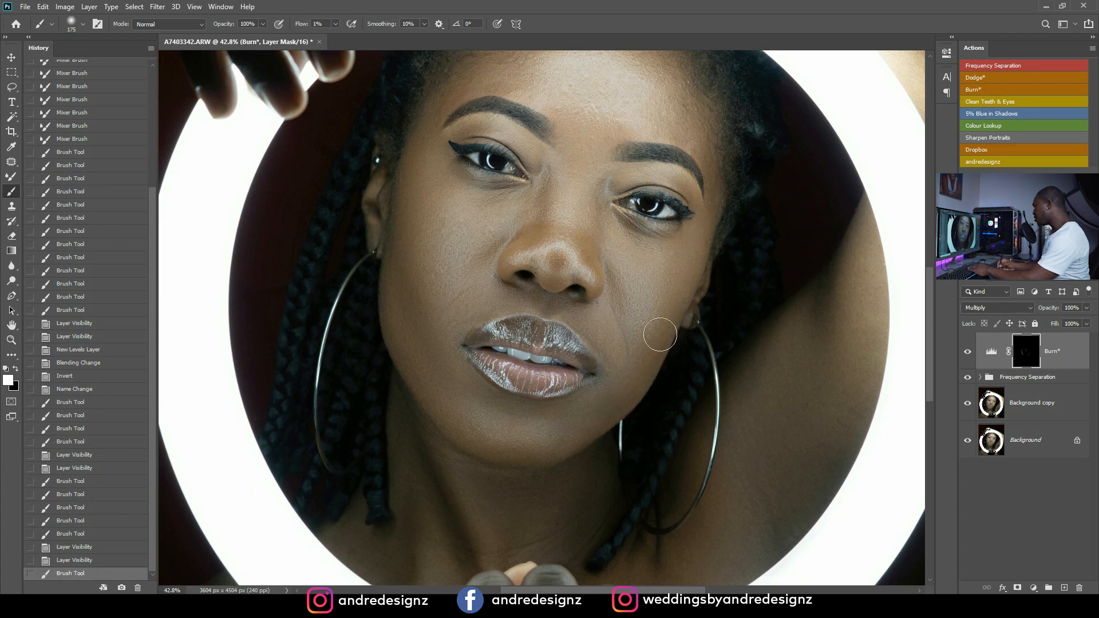
drag(704, 225, 668, 308)
scroll(674, 298, down, 3)
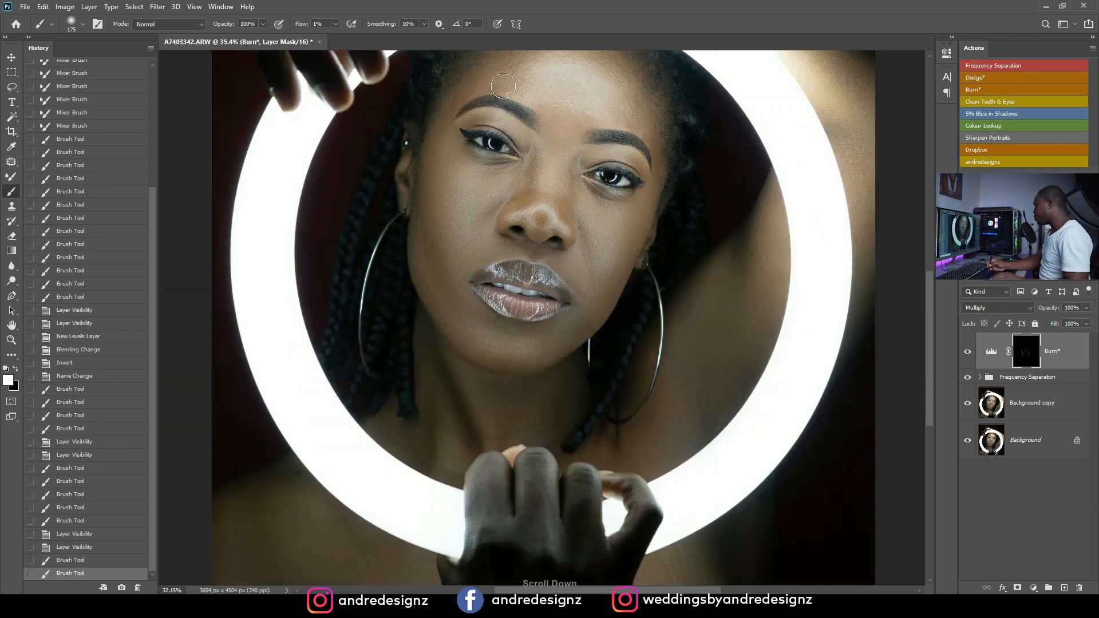
drag(497, 89, 601, 86)
scroll(609, 86, down, 3)
scroll(605, 245, up, 5)
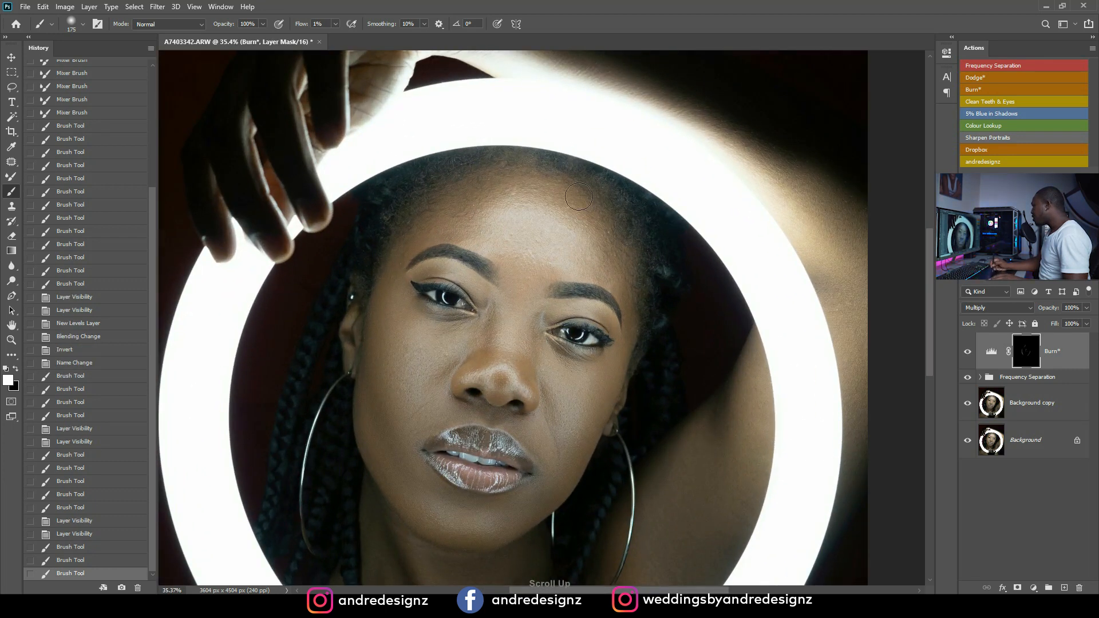
drag(579, 196, 562, 212)
mouse_move(483, 201)
mouse_down()
mouse_move(469, 187)
mouse_move(471, 209)
mouse_up()
Select the Colour Correction layer in the Frequency Separation group and sample the lighter forehead skin just above the image-left eyebrow.
scroll(457, 258, up, 6)
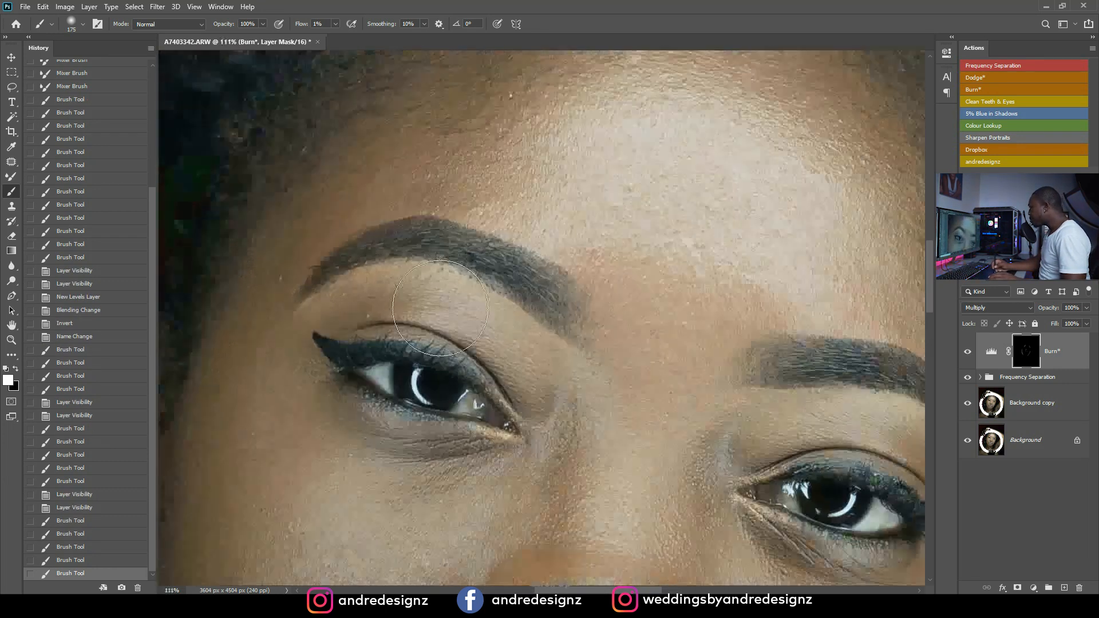
scroll(440, 308, up, 2)
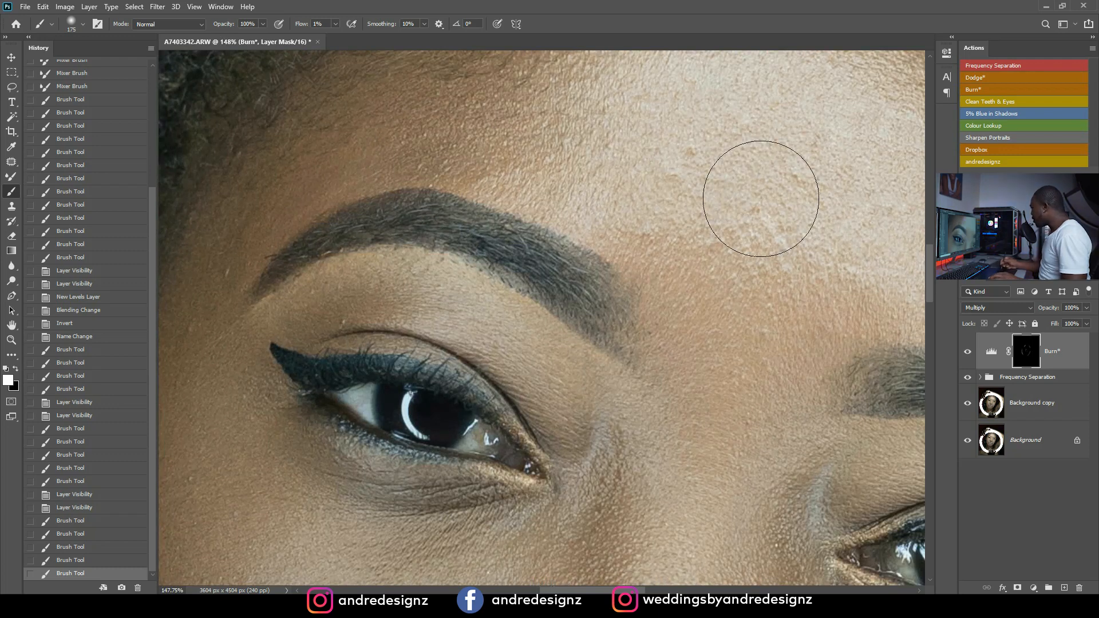
click(981, 377)
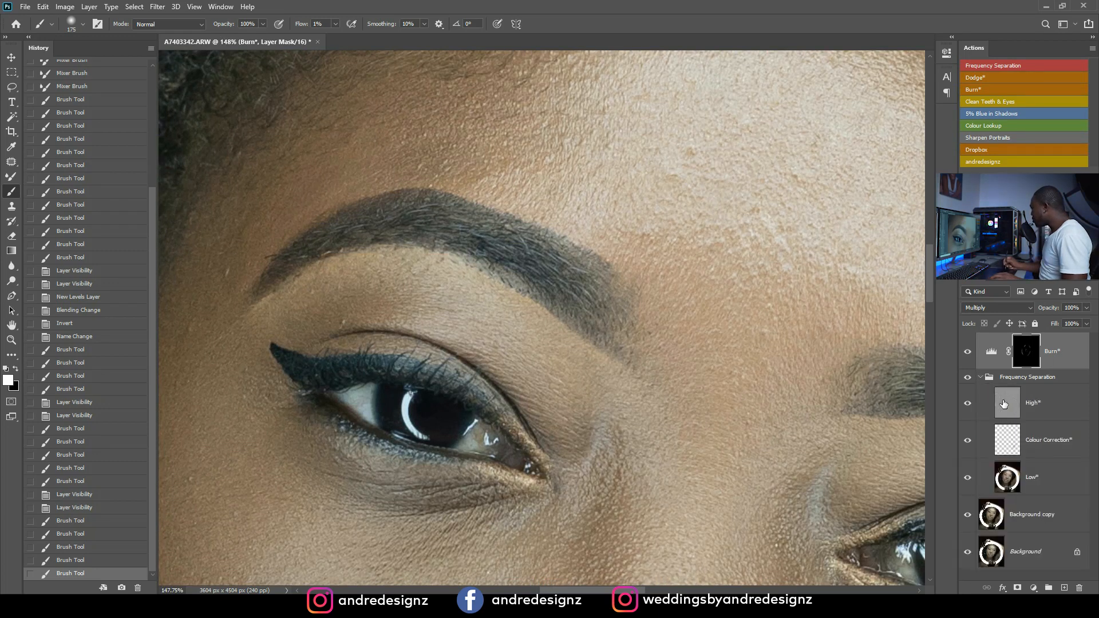
click(1012, 448)
scroll(910, 446, up, 1)
alt+click(364, 238)
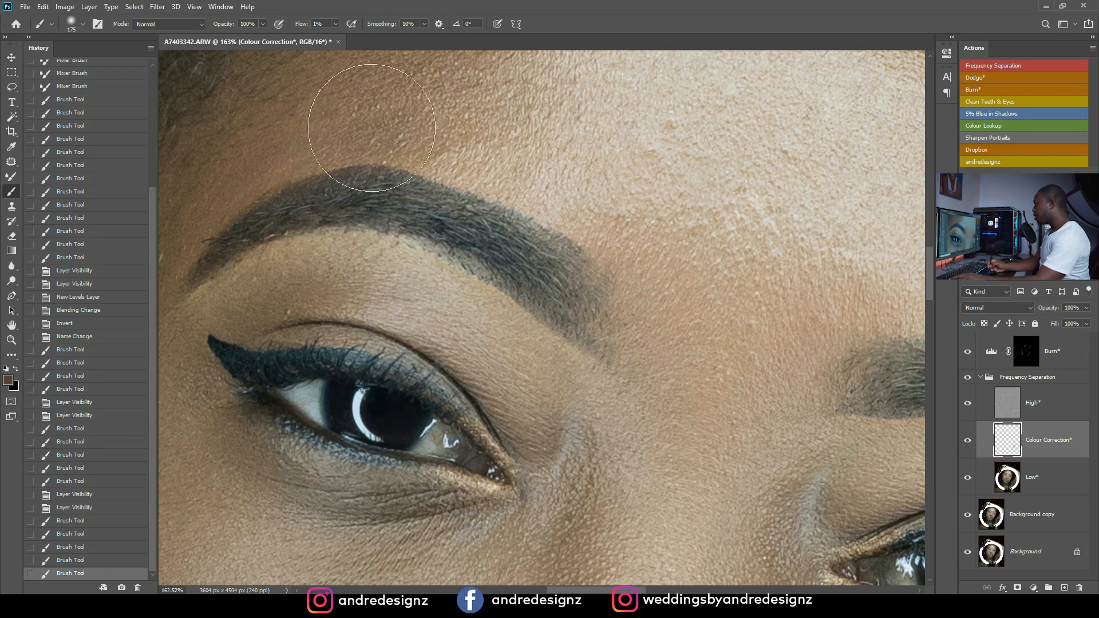
key(alt)
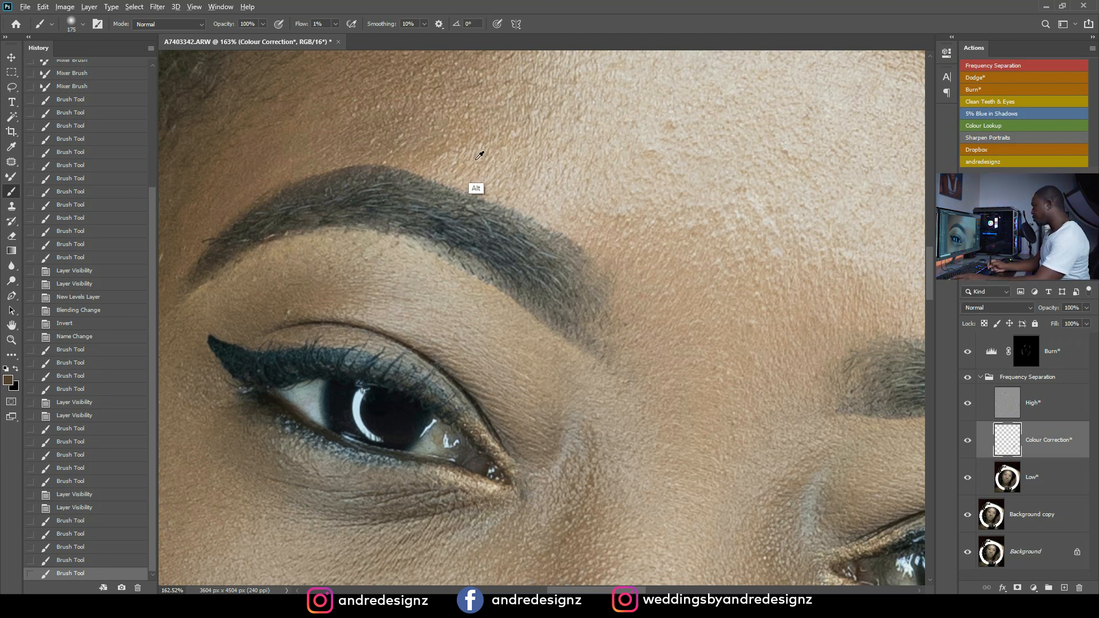
alt+click(475, 157)
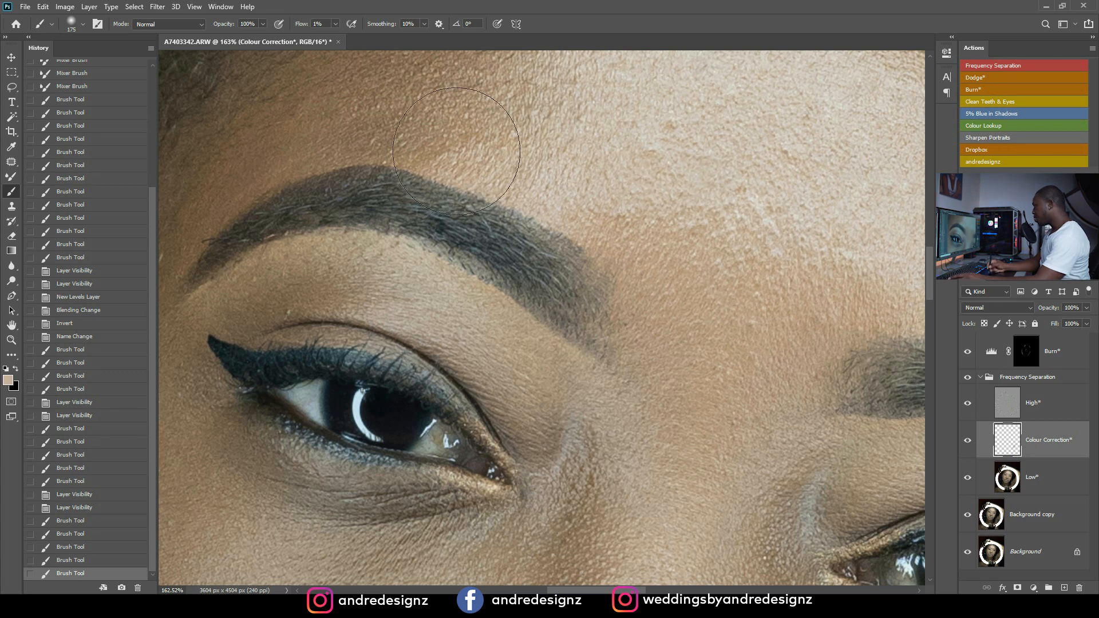
Paint the sampled skin tone over the darker patch above the image-left eyebrow with an 80 px brush and compare the layer hidden and shown.
key(bracketleft)
key(bracketleft)
key(bracketleft)
key(bracketleft)
key(bracketleft)
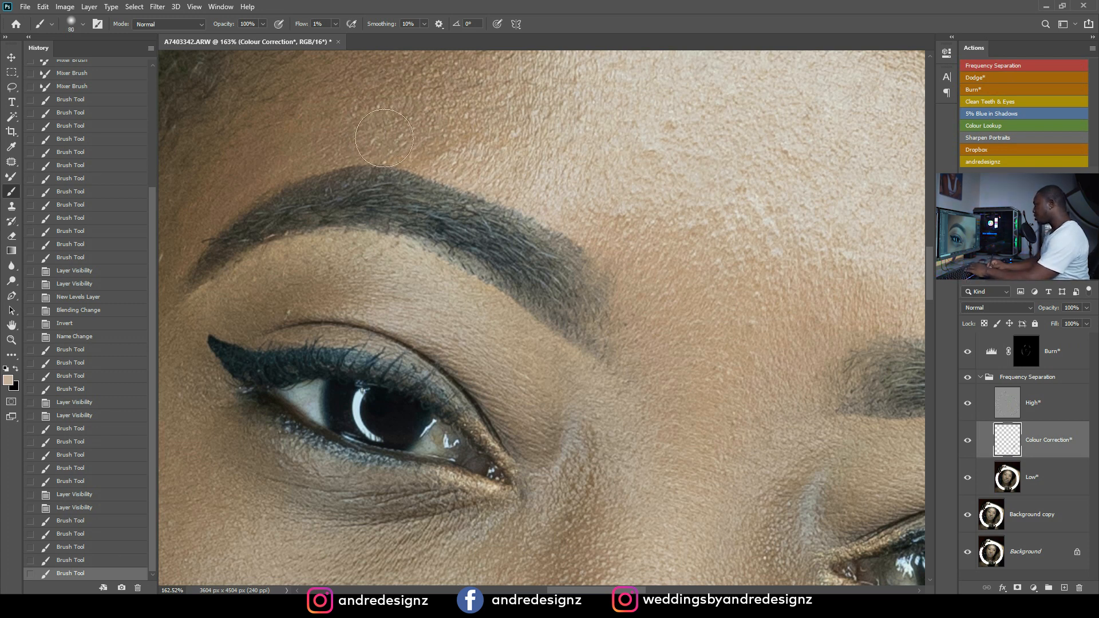
drag(377, 142, 804, 225)
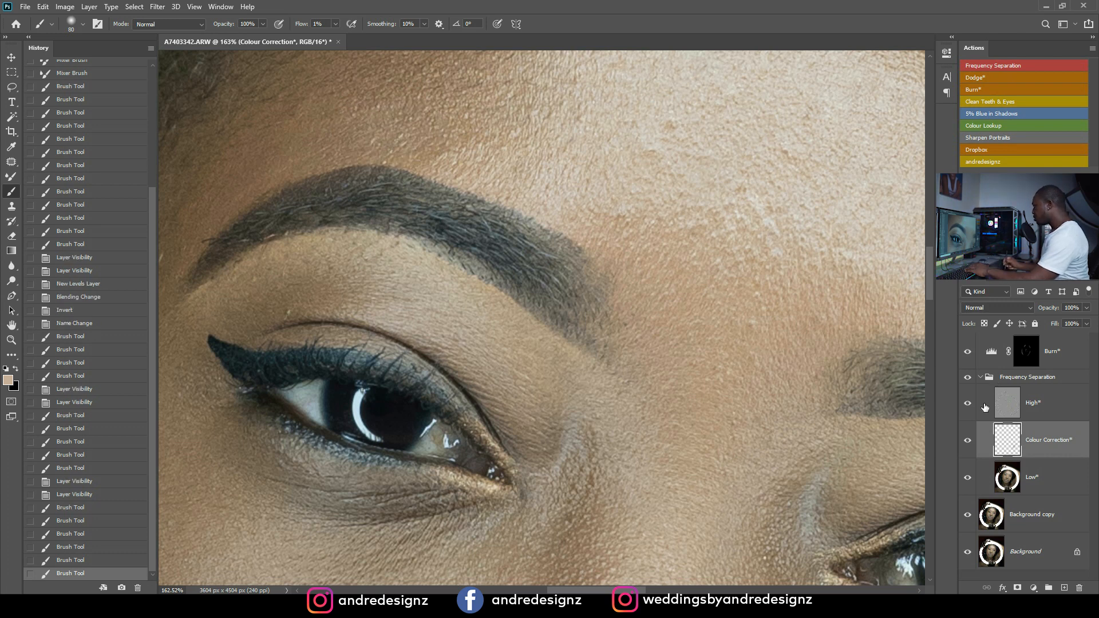
click(968, 441)
click(967, 442)
scroll(824, 368, down, 4)
scroll(587, 201, down, 5)
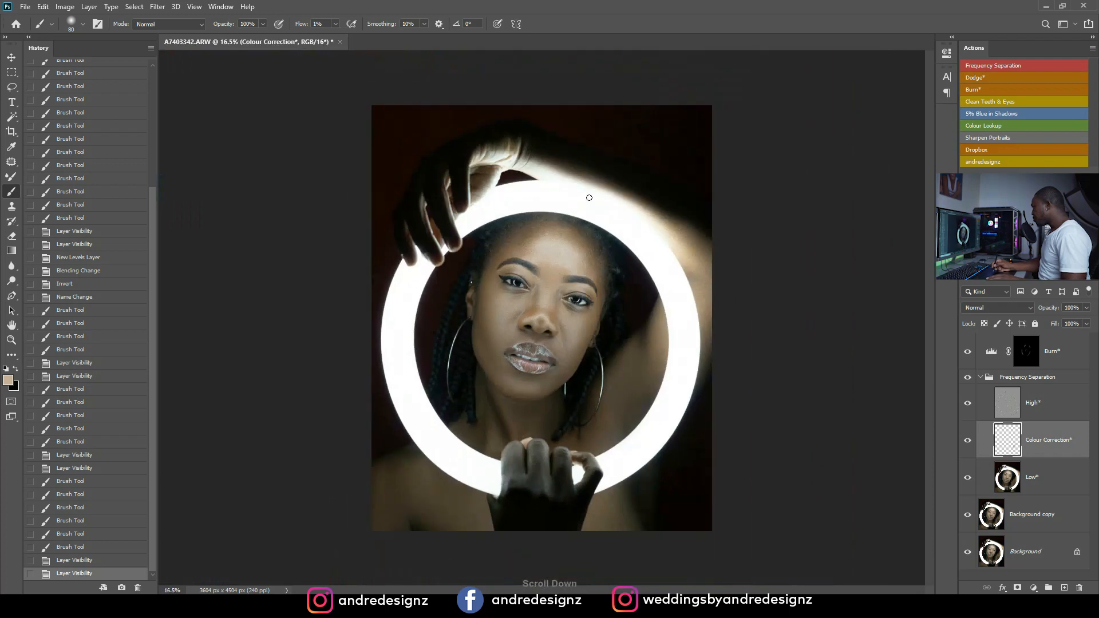
Run the Dodge action and place the new Dodge layer between the Burn layer and the Frequency Separation group.
scroll(587, 201, up, 3)
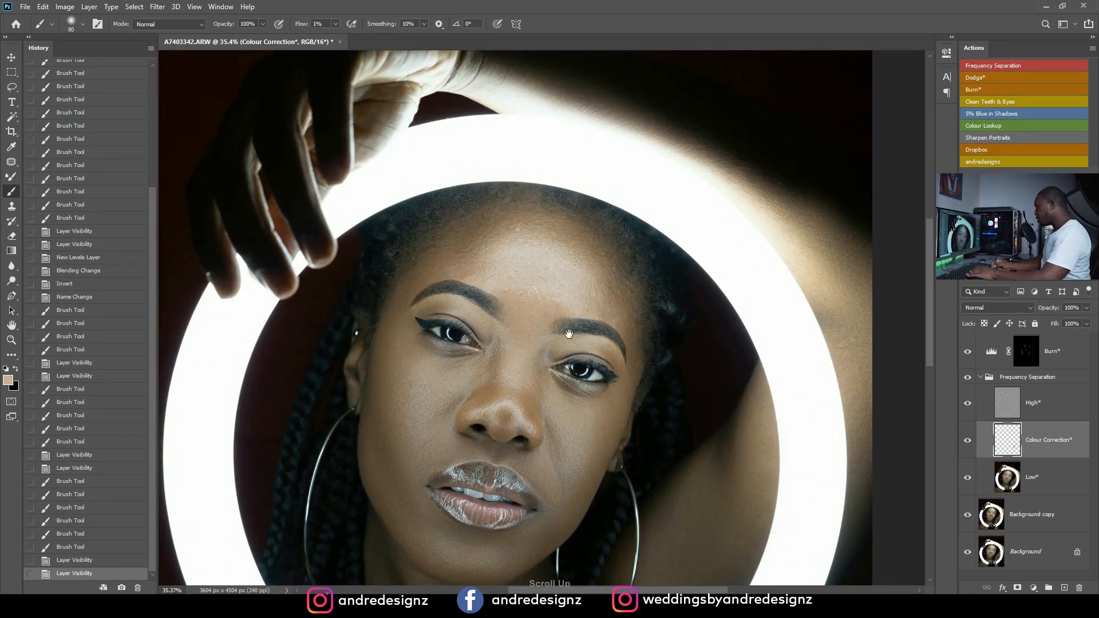
scroll(586, 201, up, 1)
drag(571, 336, 554, 149)
scroll(490, 184, up, 2)
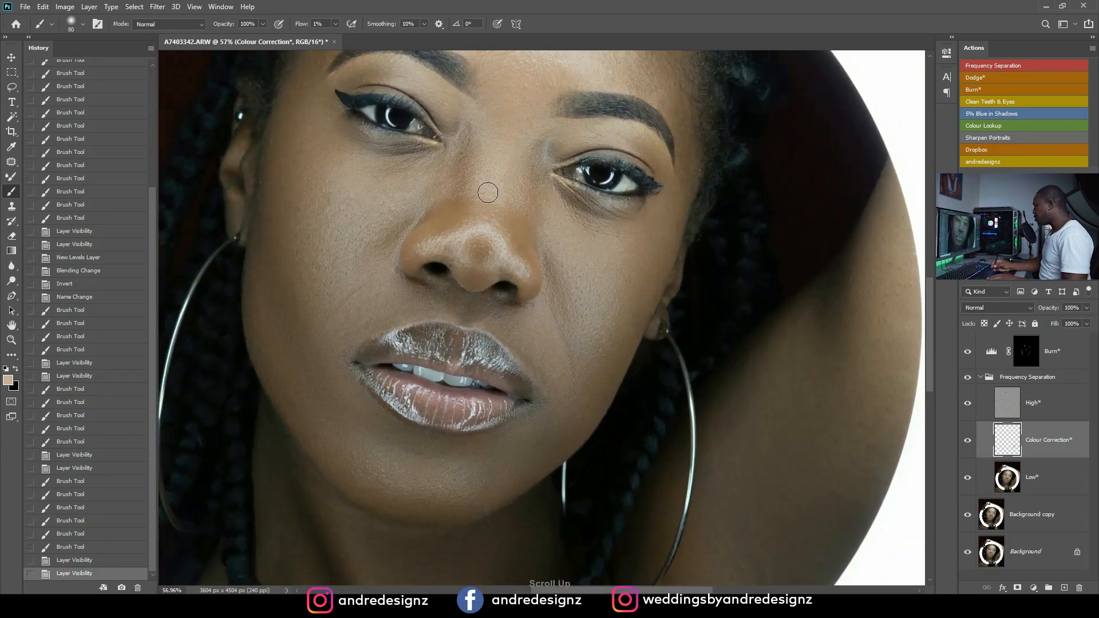
scroll(998, 304, down, 4)
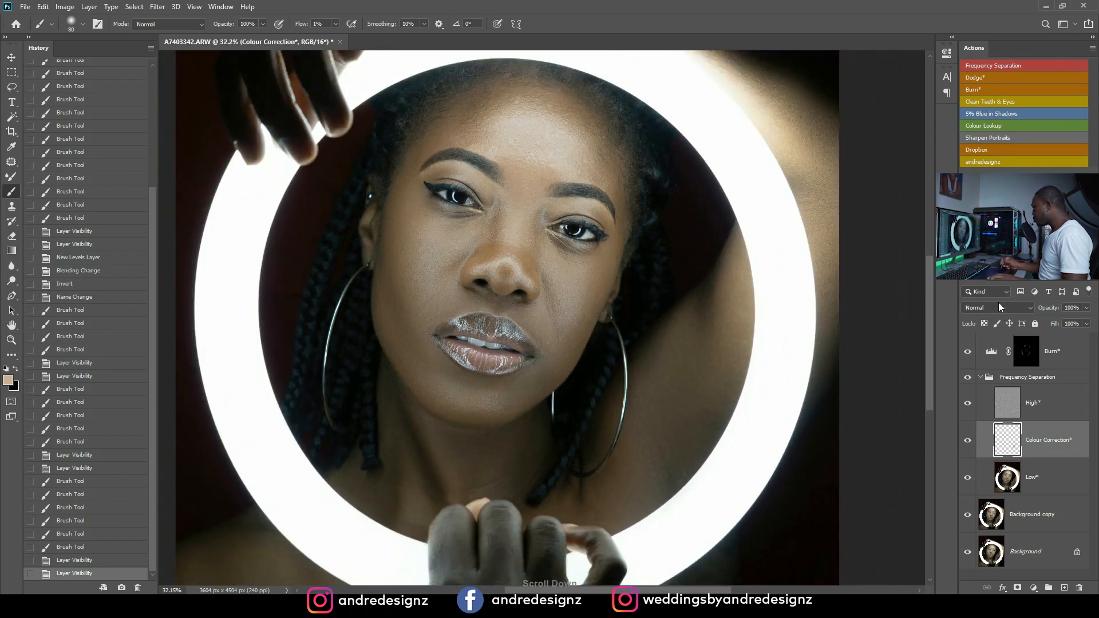
scroll(996, 305, up, 2)
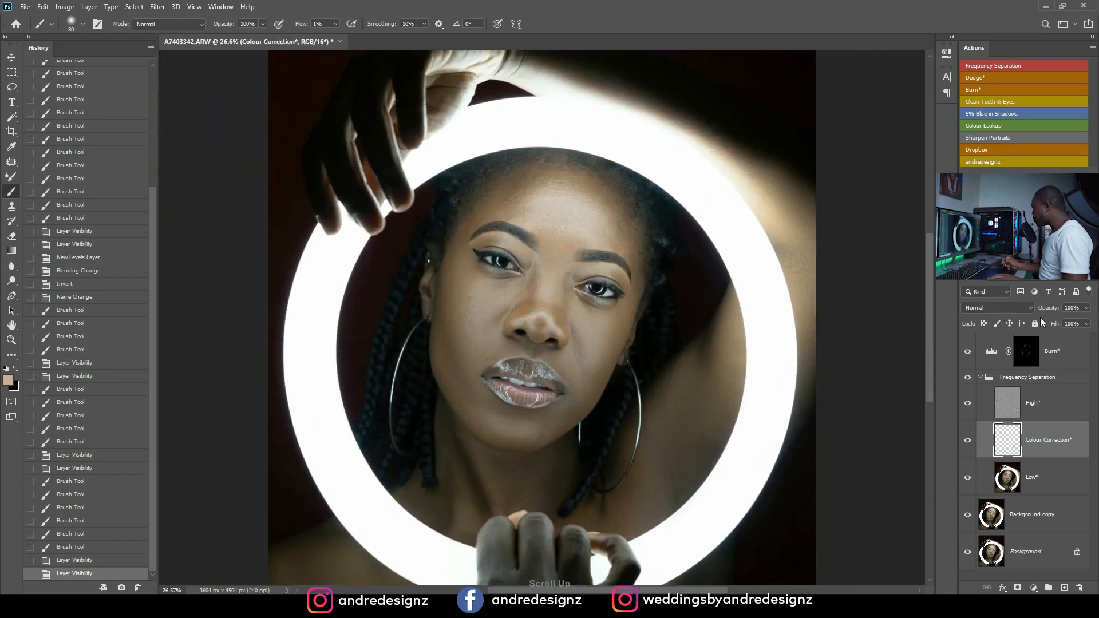
click(986, 77)
drag(1061, 436, 1051, 366)
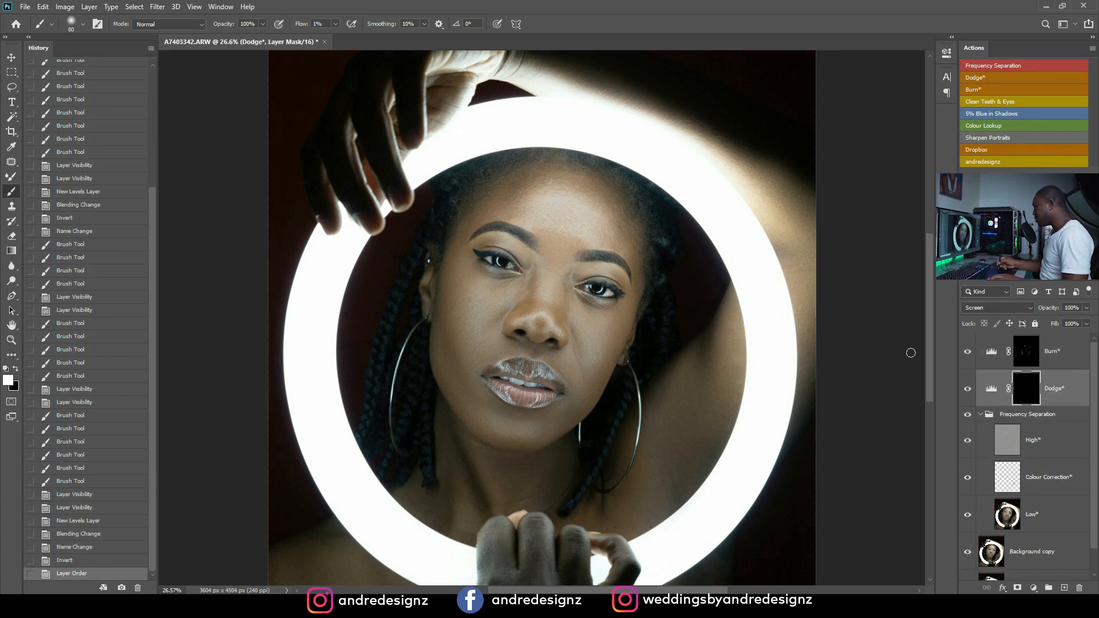
Brighten the skin beneath both eyes on the Dodge layer mask, using a 90 px brush for the image-left eye and 125 px for the image-right.
scroll(623, 315, up, 1)
key(bracketright)
key(bracketright)
key(bracketright)
key(bracketright)
key(bracketright)
key(bracketright)
key(bracketright)
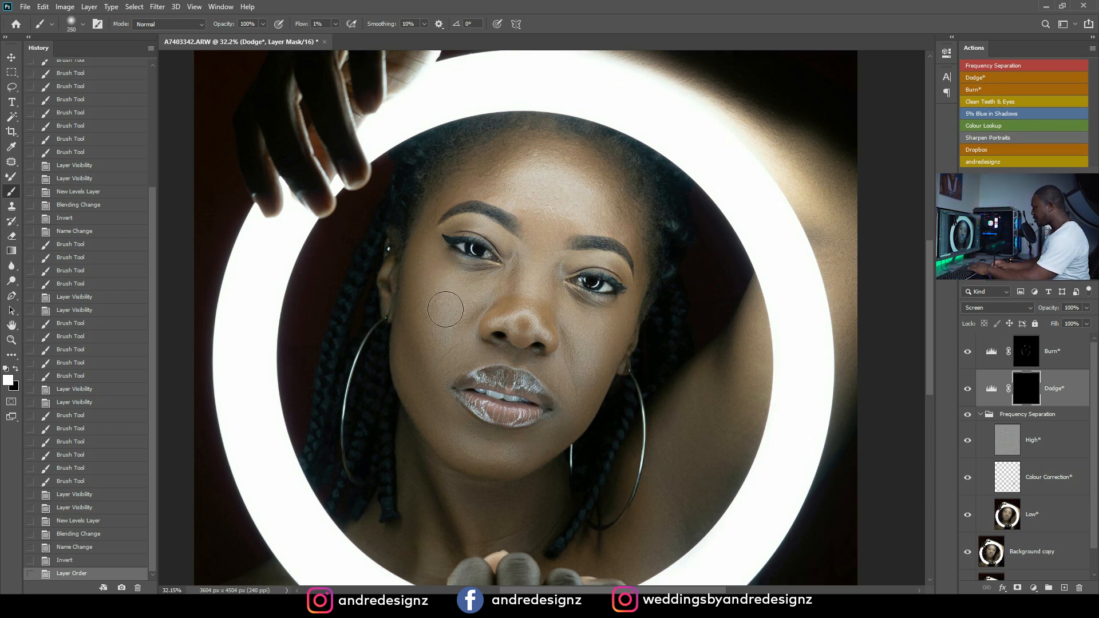
key(bracketleft)
key(bracketleft)
key(bracketleft)
key(bracketleft)
key(bracketleft)
key(bracketleft)
click(449, 312)
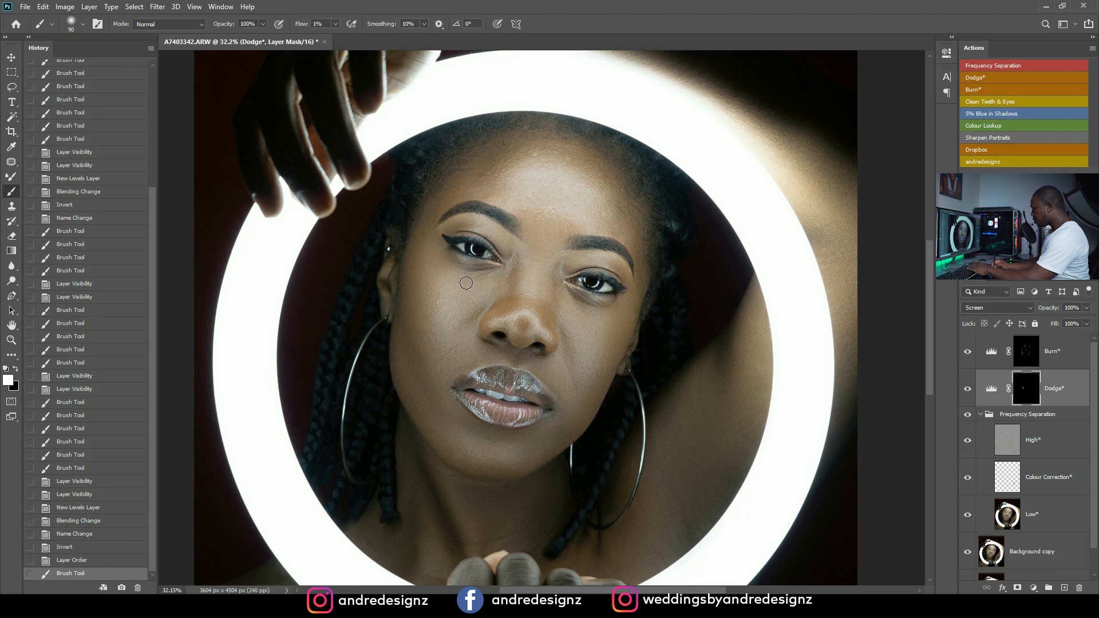
drag(482, 280, 472, 278)
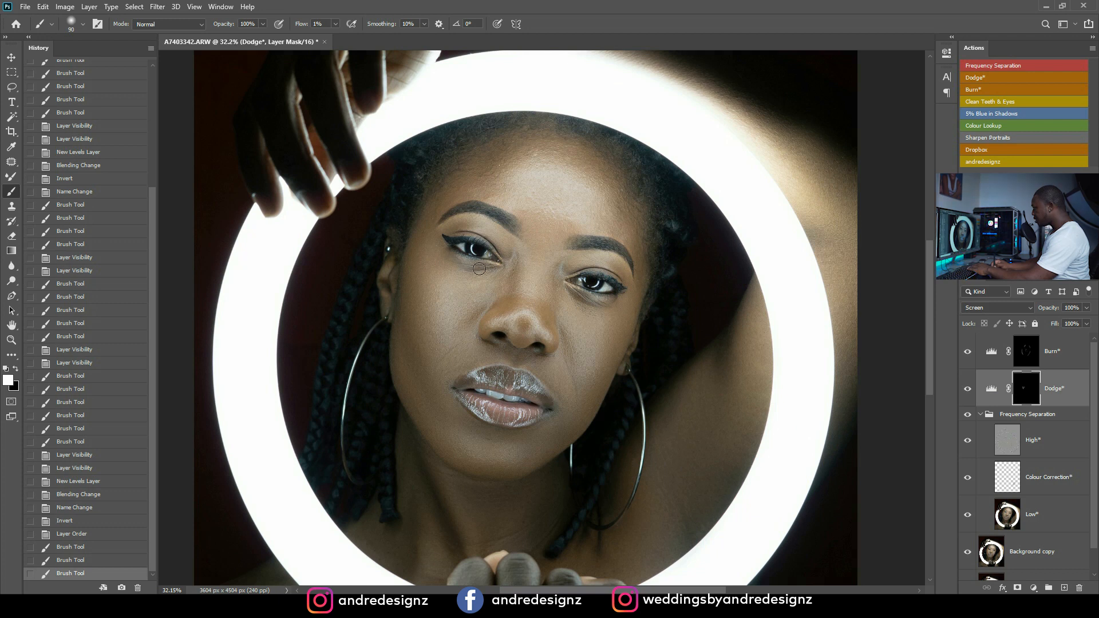
drag(487, 268, 474, 269)
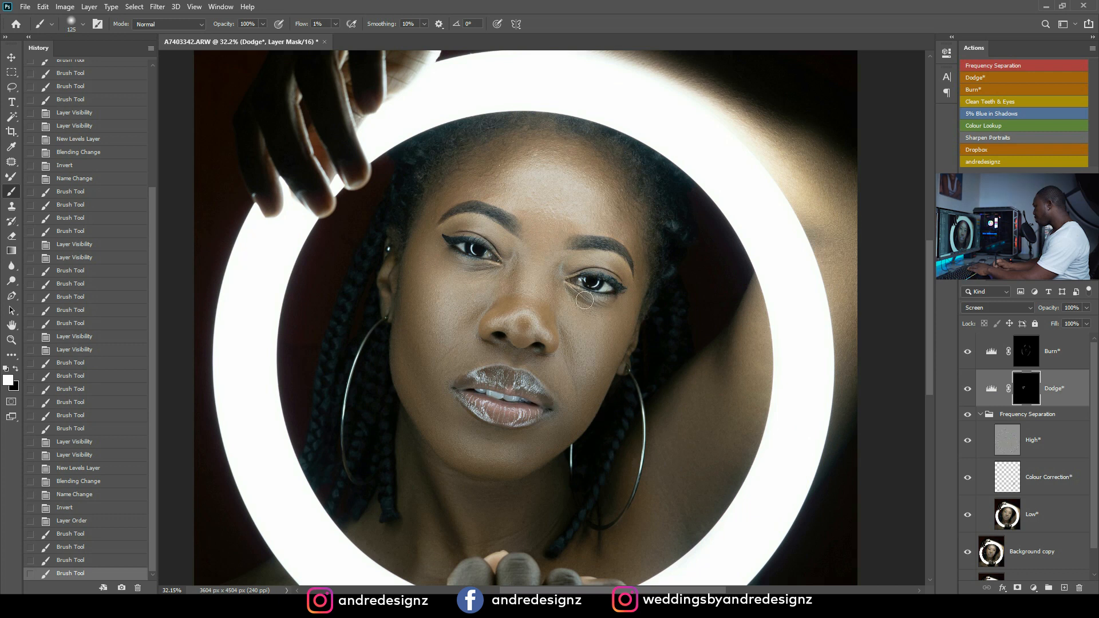
mouse_move(577, 298)
mouse_down()
mouse_move(610, 304)
mouse_move(564, 303)
mouse_up()
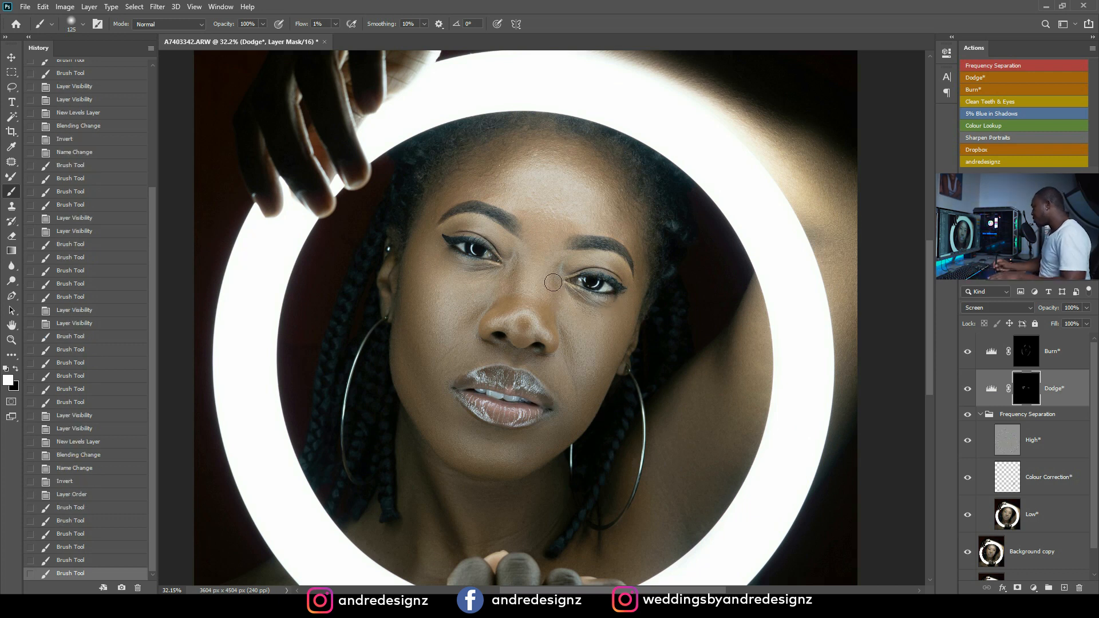
Dodge the upper image-left cheek beside the nose and below the eye with a 125 px brush.
scroll(510, 292, down, 2)
scroll(509, 292, up, 5)
scroll(509, 292, down, 4)
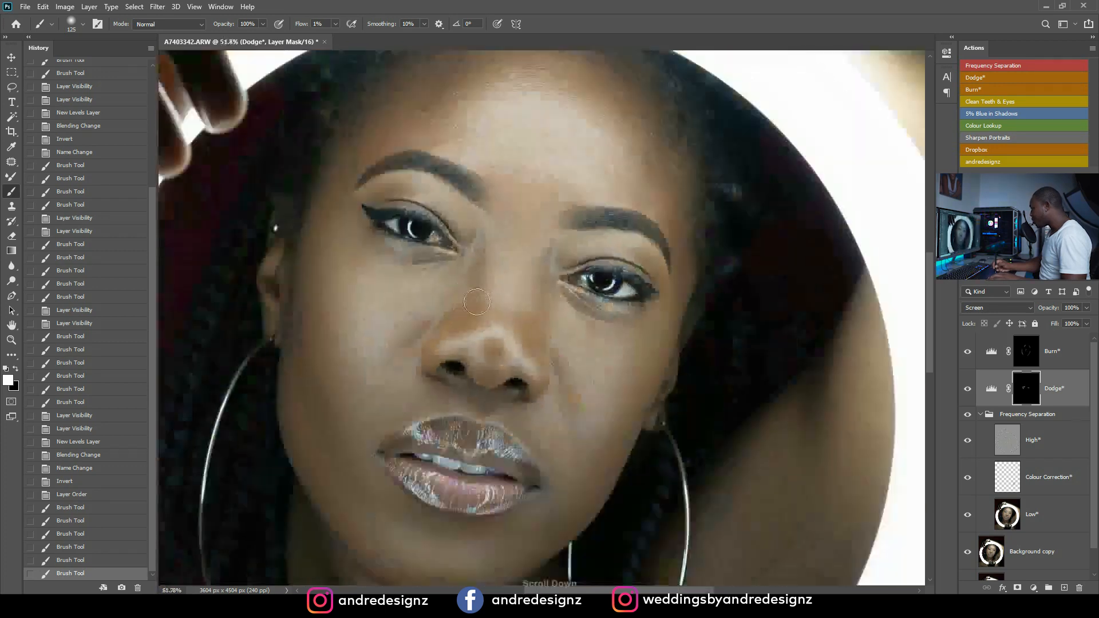
scroll(467, 309, up, 2)
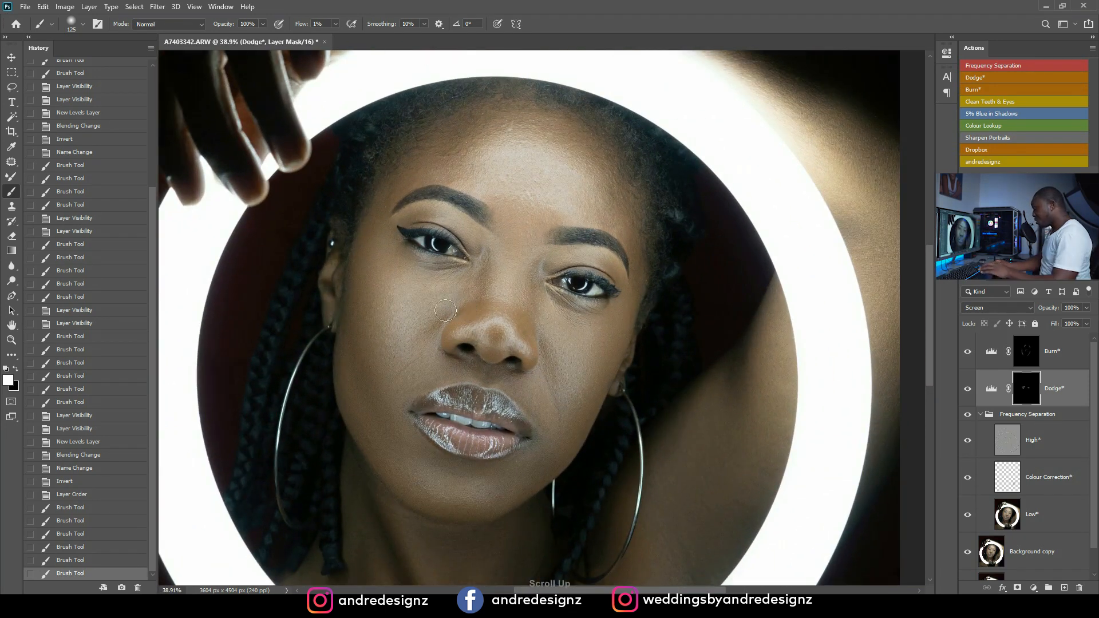
drag(442, 315, 431, 332)
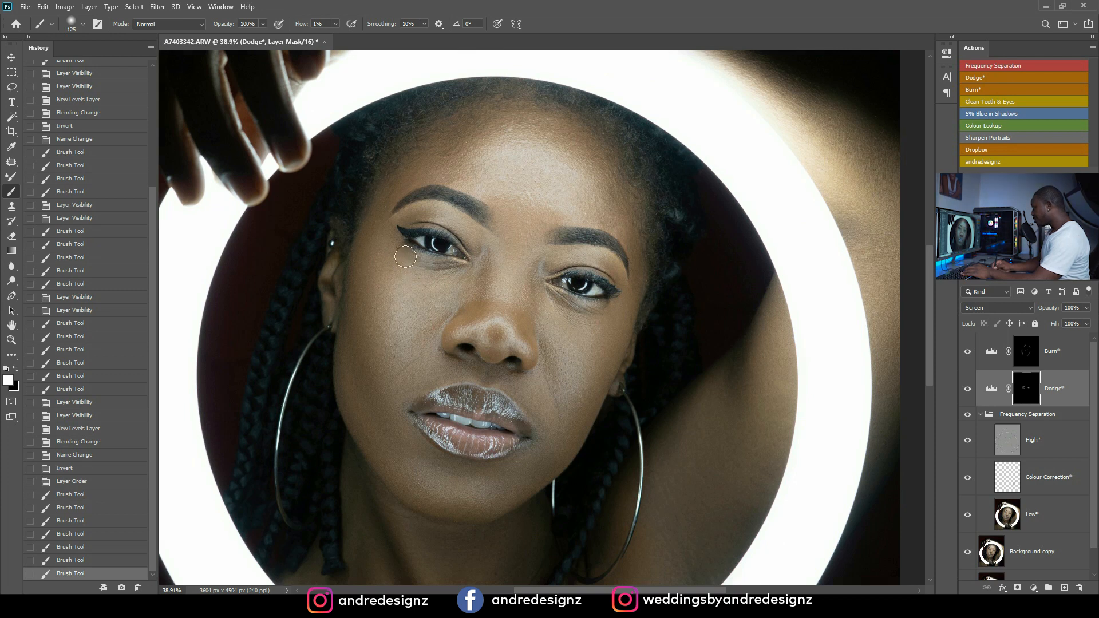
mouse_move(462, 270)
mouse_down()
mouse_move(426, 278)
mouse_move(404, 258)
mouse_move(414, 284)
mouse_up()
Brighten the image-left cheekbone with a 250 px brush and compare it with the Dodge layer hidden and shown.
key(bracketright)
key(bracketright)
key(bracketright)
key(bracketright)
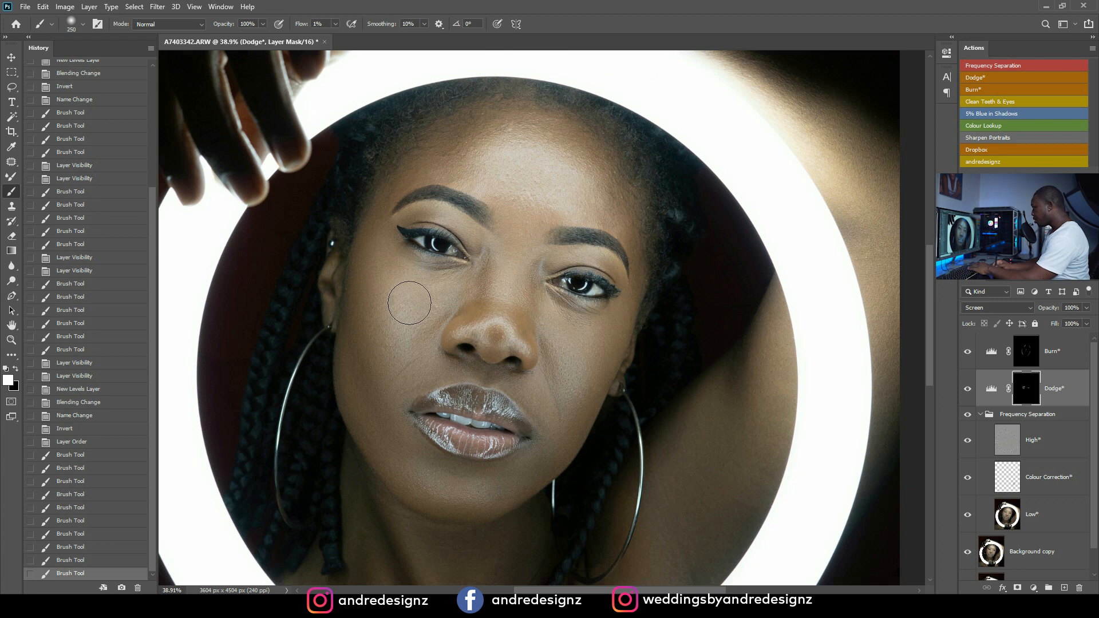
mouse_move(413, 313)
mouse_down()
mouse_move(414, 302)
mouse_move(396, 303)
mouse_up()
drag(400, 286, 392, 304)
mouse_move(399, 298)
mouse_down()
mouse_move(441, 292)
mouse_move(422, 317)
mouse_move(395, 285)
mouse_move(393, 297)
mouse_up()
click(968, 391)
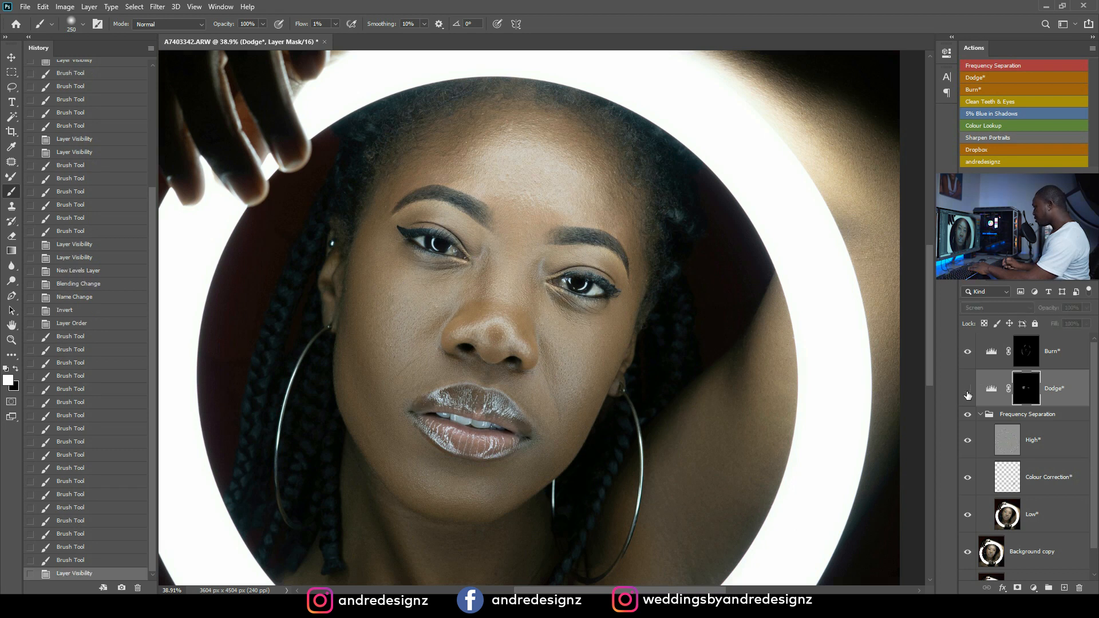
click(968, 393)
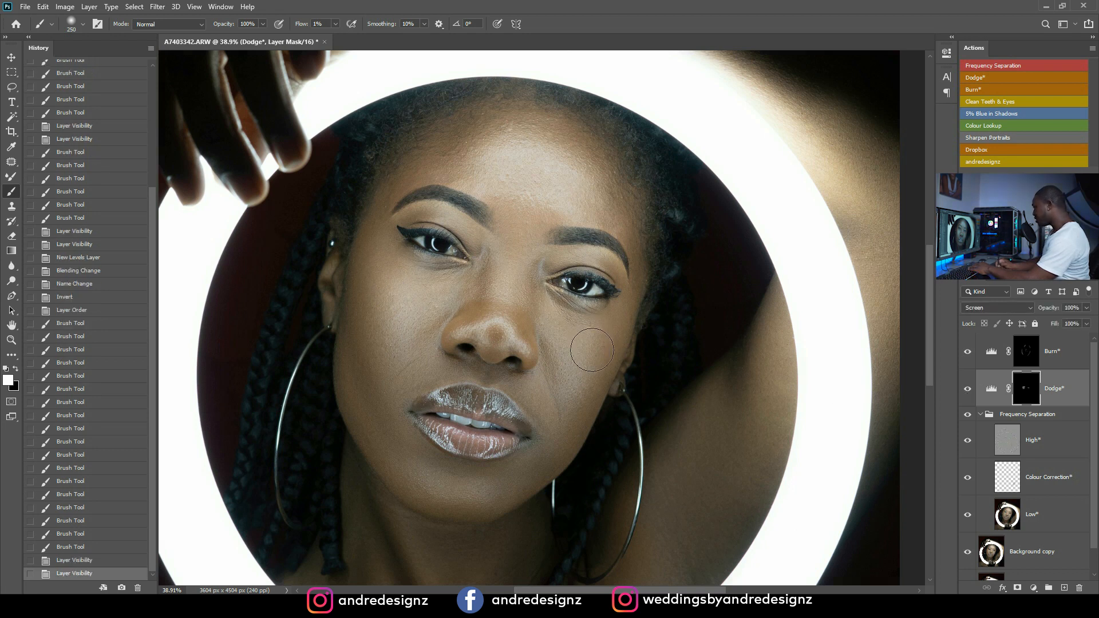
Dodge the image-right cheek on the Dodge layer mask, reducing the brush from 250 px to 150 px.
mouse_move(588, 355)
mouse_down()
mouse_move(566, 339)
mouse_move(592, 336)
mouse_move(578, 372)
mouse_up()
key(bracketleft)
key(bracketleft)
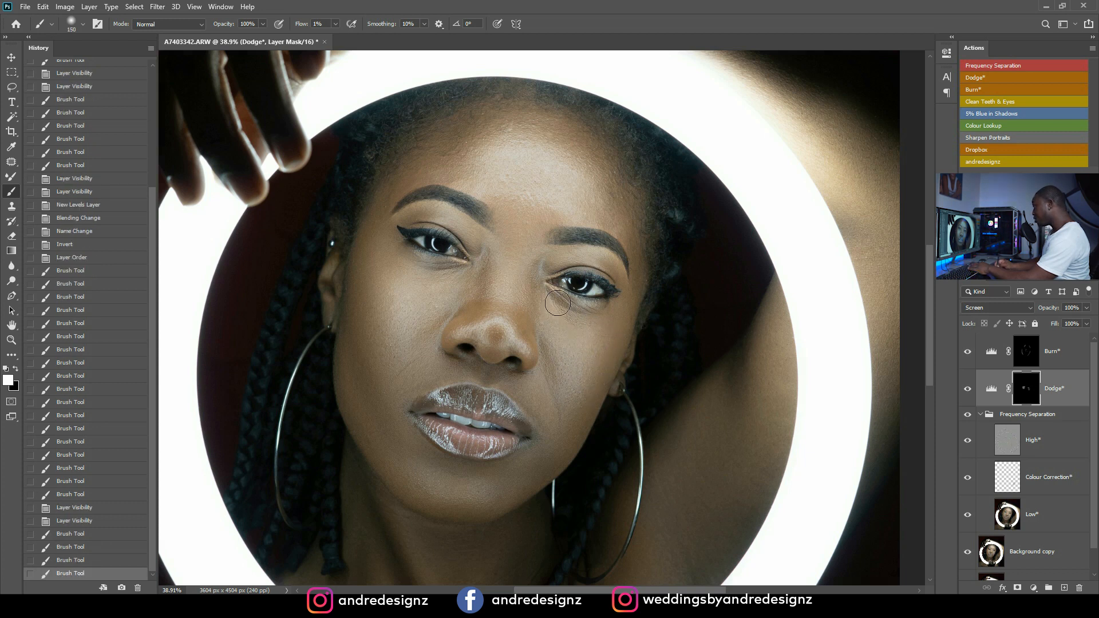
key(bracketleft)
mouse_move(594, 323)
mouse_down()
mouse_move(557, 317)
mouse_move(568, 351)
mouse_move(594, 352)
mouse_move(583, 397)
mouse_move(599, 336)
mouse_move(584, 348)
mouse_move(569, 318)
mouse_move(581, 321)
mouse_move(561, 309)
mouse_move(590, 343)
mouse_up()
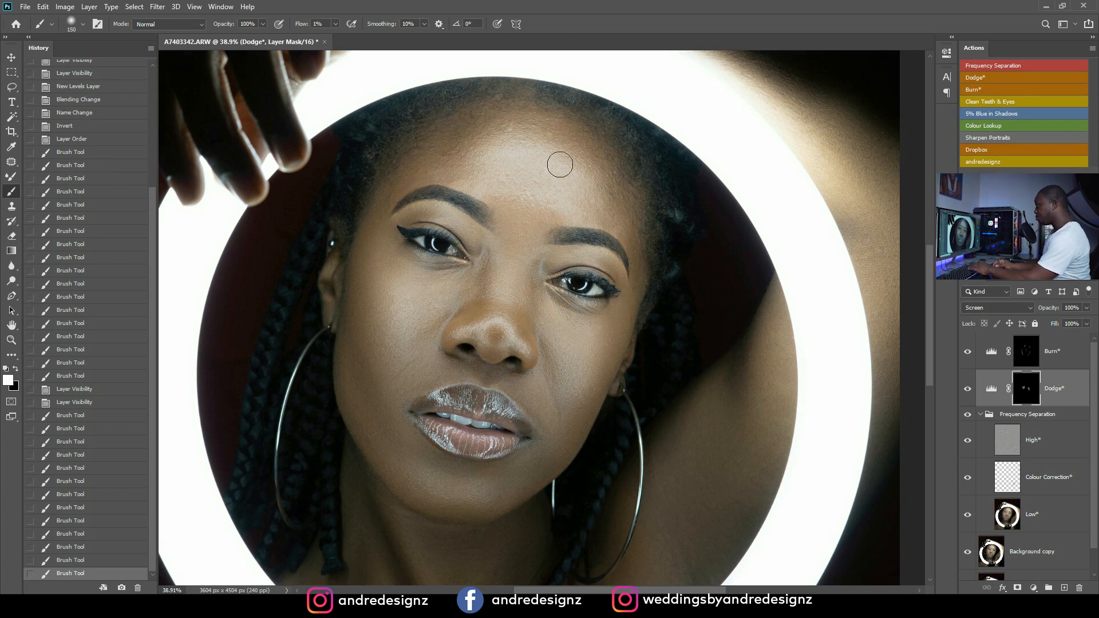
Brighten the neck and collarbone area inside the ring light with the 150 px brush on the Dodge layer mask.
scroll(551, 183, down, 3)
scroll(365, 454, up, 4)
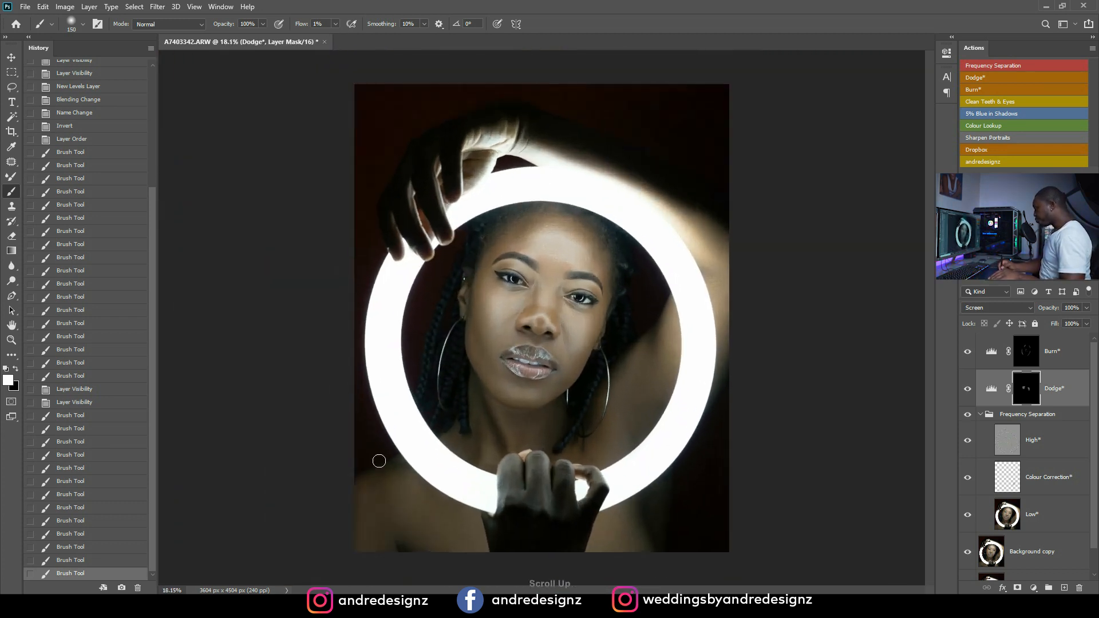
drag(425, 462, 504, 248)
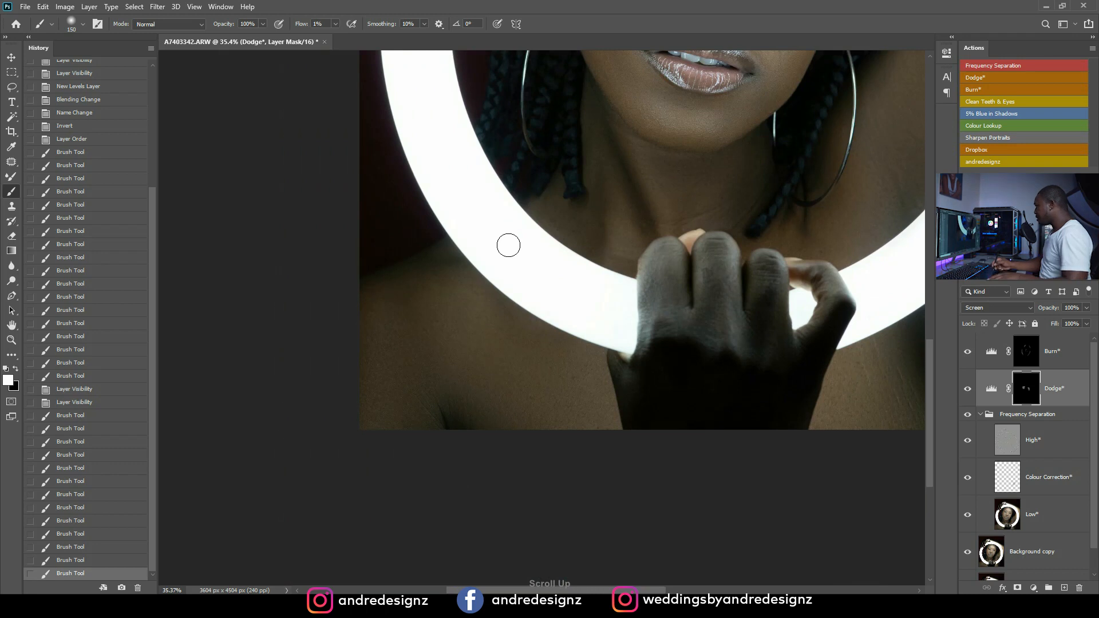
scroll(668, 172, down, 3)
mouse_move(667, 172)
mouse_down()
mouse_move(554, 486)
mouse_move(513, 463)
mouse_up()
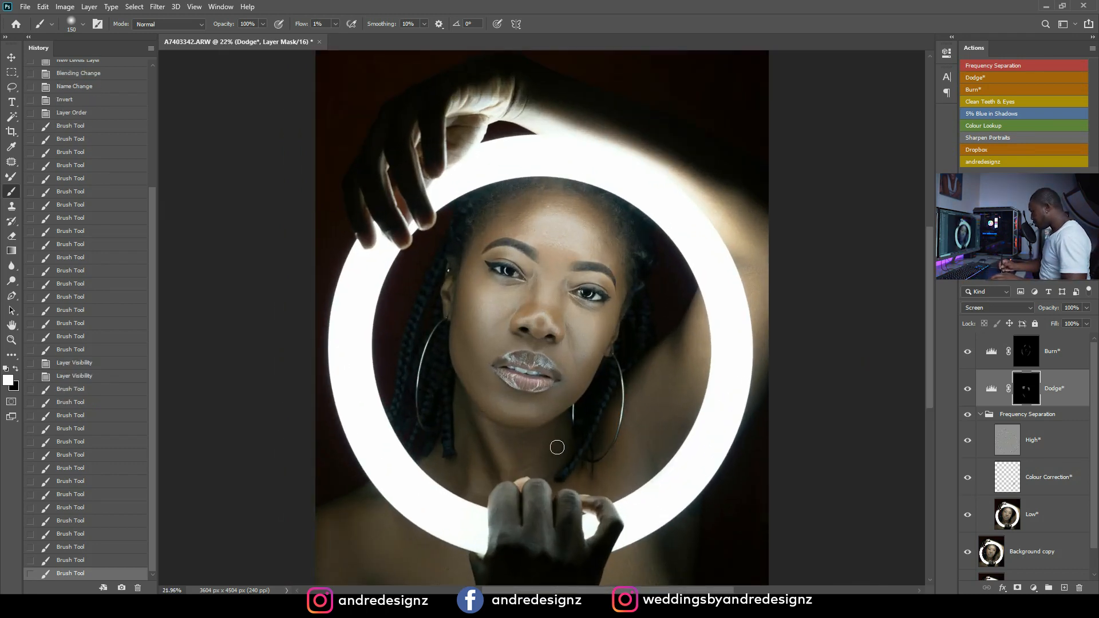
mouse_move(526, 488)
mouse_down()
mouse_move(546, 484)
mouse_move(475, 446)
mouse_up()
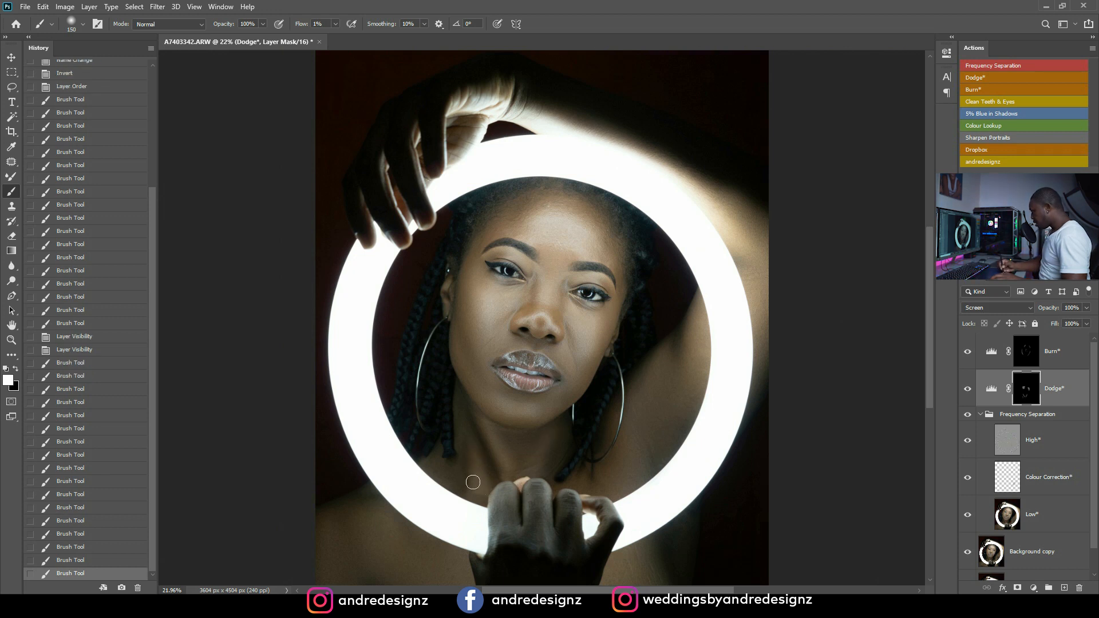
Dodge the image-left shoulder outside the ring light with a larger brush, finishing at 250 px.
scroll(400, 535, down, 2)
key(bracketright)
key(bracketright)
key(bracketright)
key(bracketright)
key(bracketright)
mouse_move(384, 506)
mouse_down()
mouse_move(376, 489)
mouse_move(351, 500)
mouse_move(361, 523)
mouse_move(366, 510)
mouse_move(370, 518)
mouse_up()
click(375, 488)
key(bracketleft)
key(bracketleft)
drag(371, 504, 375, 524)
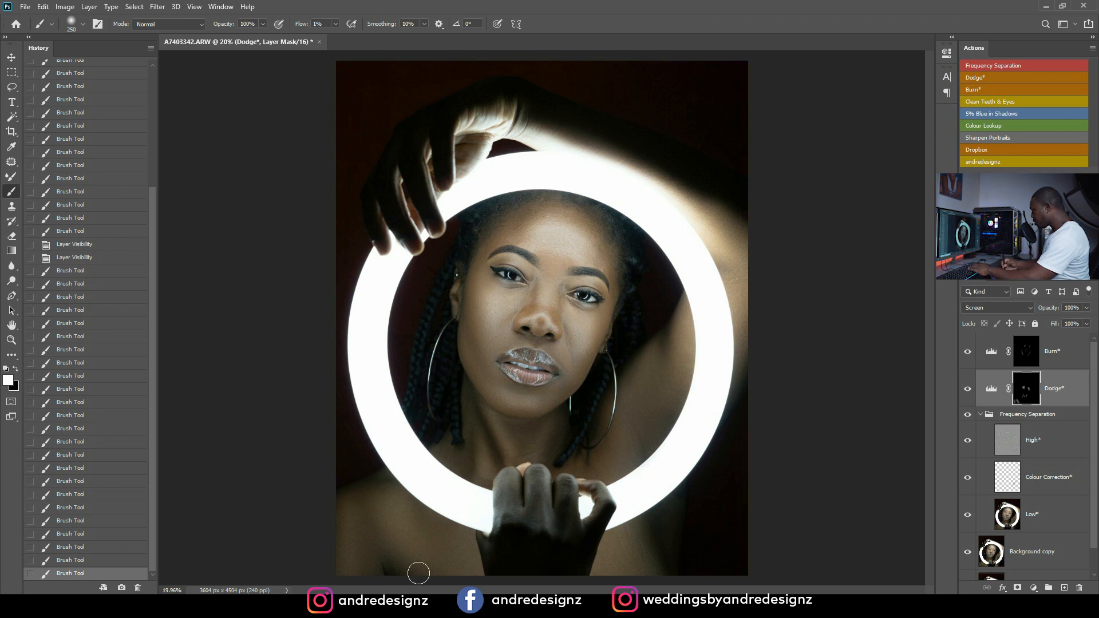
Brighten the image-right upper arm inside and outside the ring light with a 300 px brush on the Dodge layer mask.
key(bracketright)
mouse_move(668, 384)
mouse_down()
mouse_move(653, 385)
mouse_move(657, 358)
mouse_up()
mouse_move(643, 430)
mouse_down()
mouse_move(628, 444)
mouse_move(641, 424)
mouse_up()
drag(747, 273, 754, 349)
scroll(718, 306, down, 3)
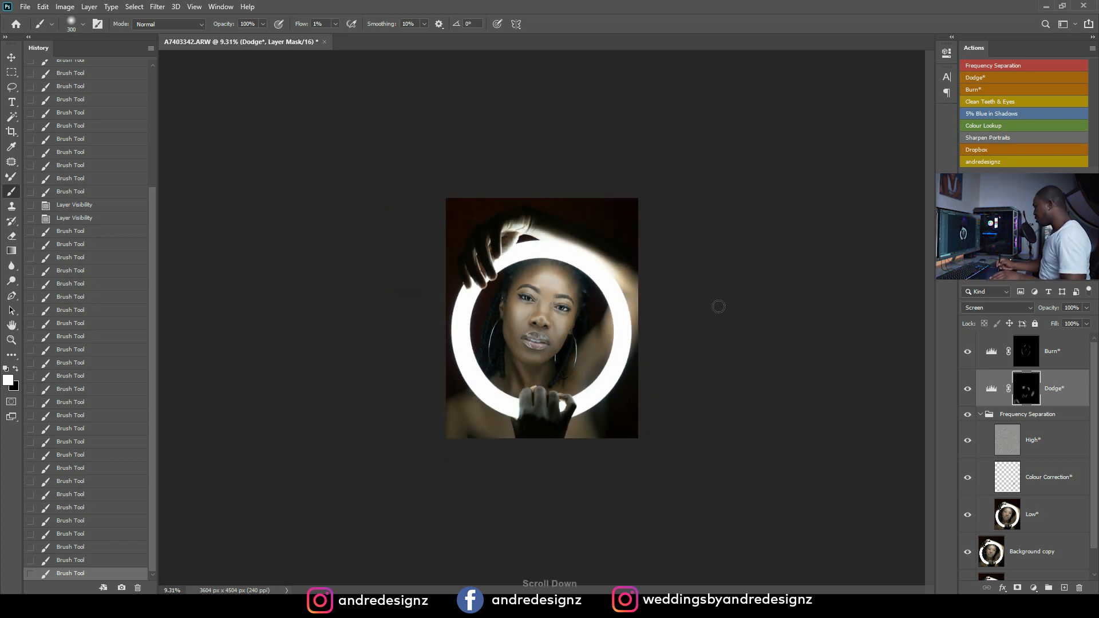
scroll(715, 312, up, 3)
scroll(701, 323, down, 1)
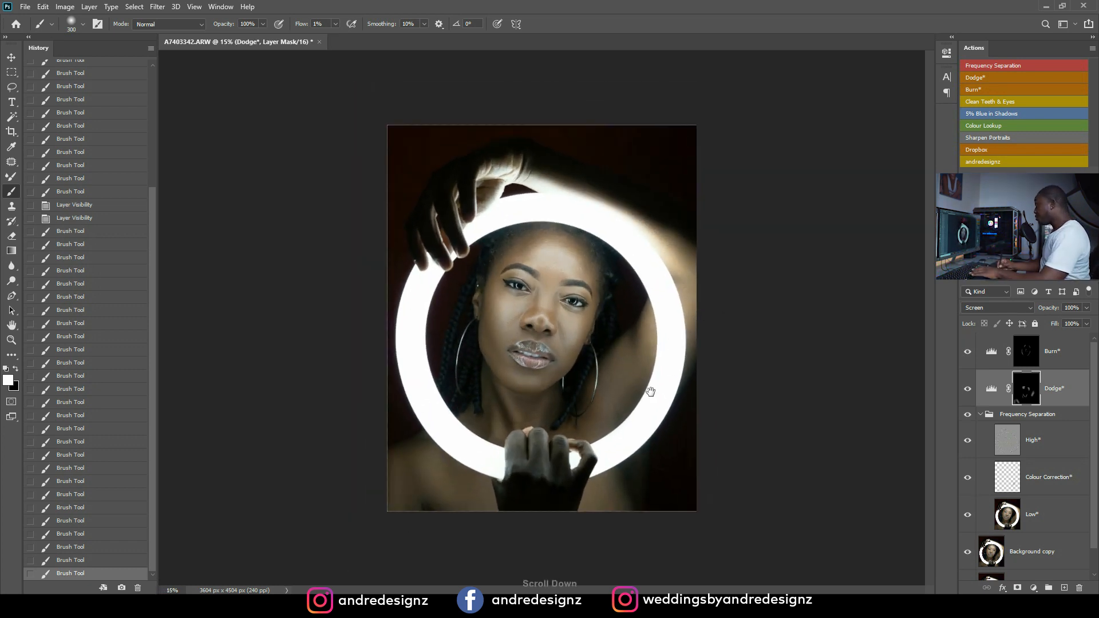
scroll(630, 329, up, 1)
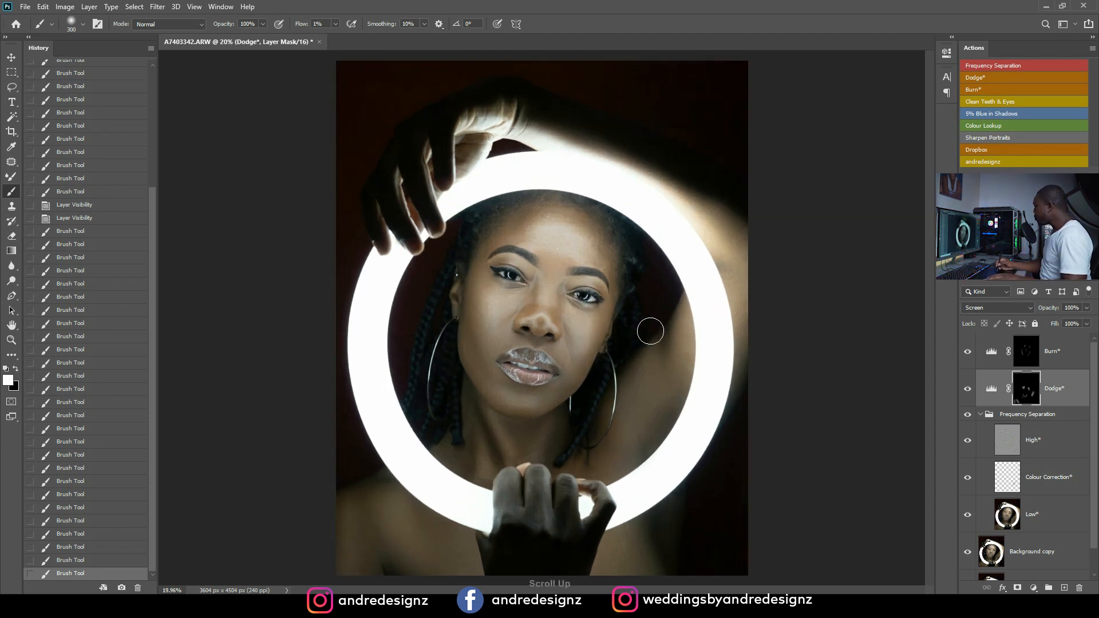
Stamp all visible layers into a new layer above the Burn layer and open it in the Camera Raw Filter.
click(1054, 352)
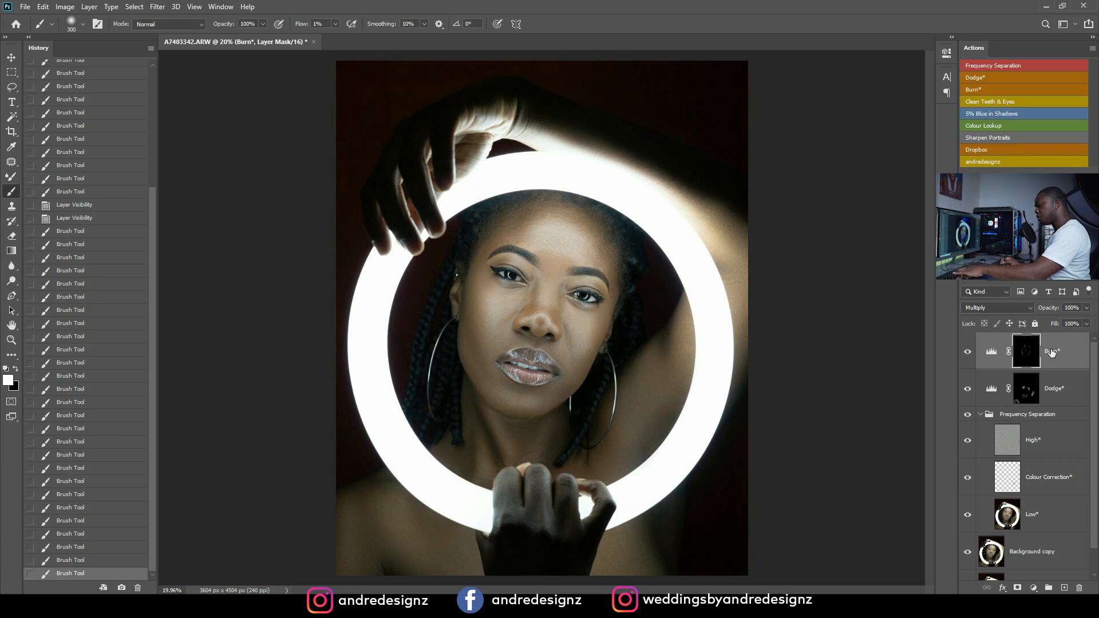
key(ctrl+shift+alt+e)
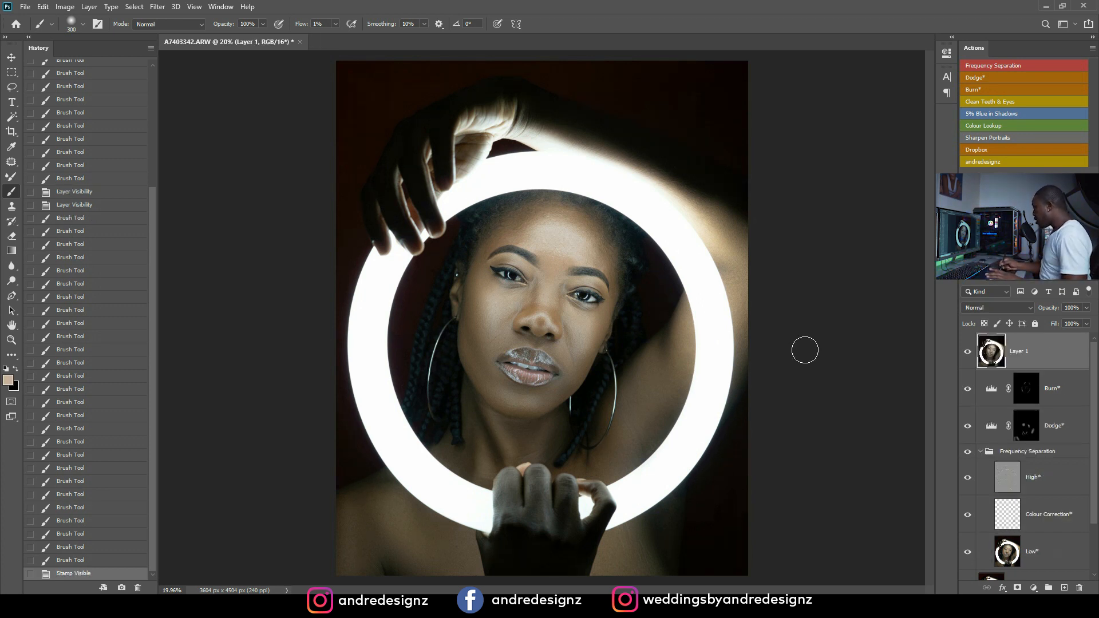
click(155, 7)
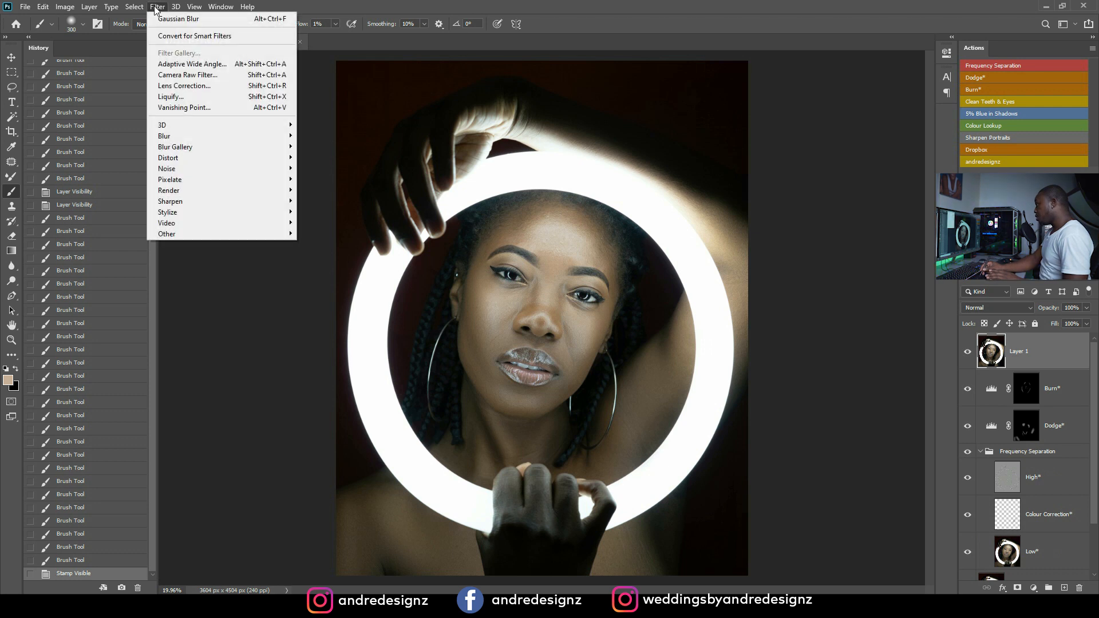
click(189, 75)
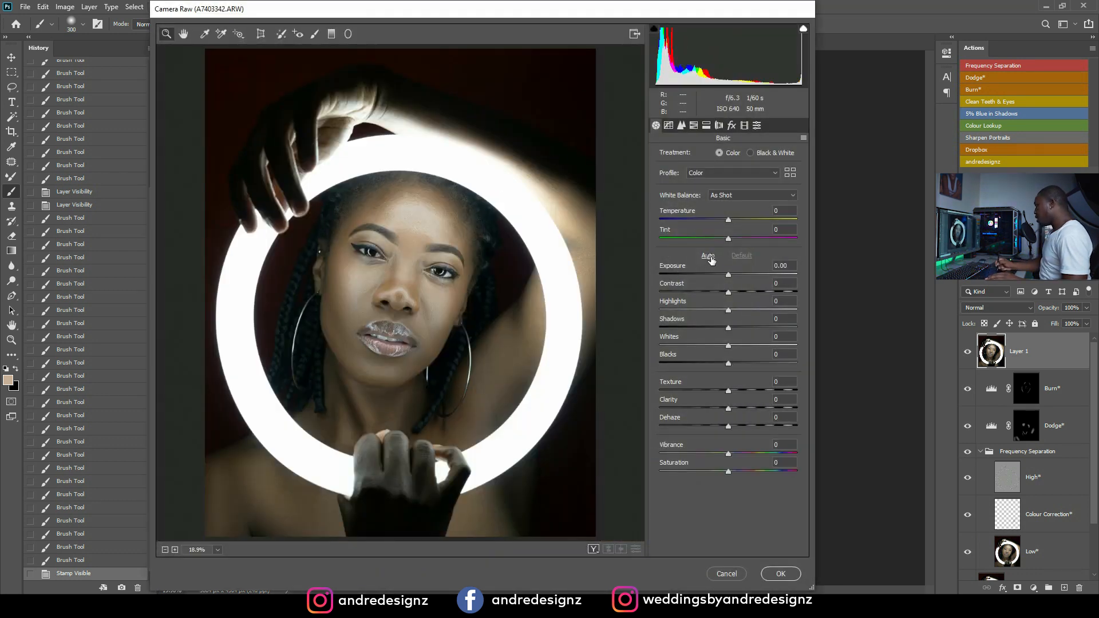
Set Shadows to +17 and Contrast to +10 from the default tone settings and compare the before and after views side by side.
click(708, 256)
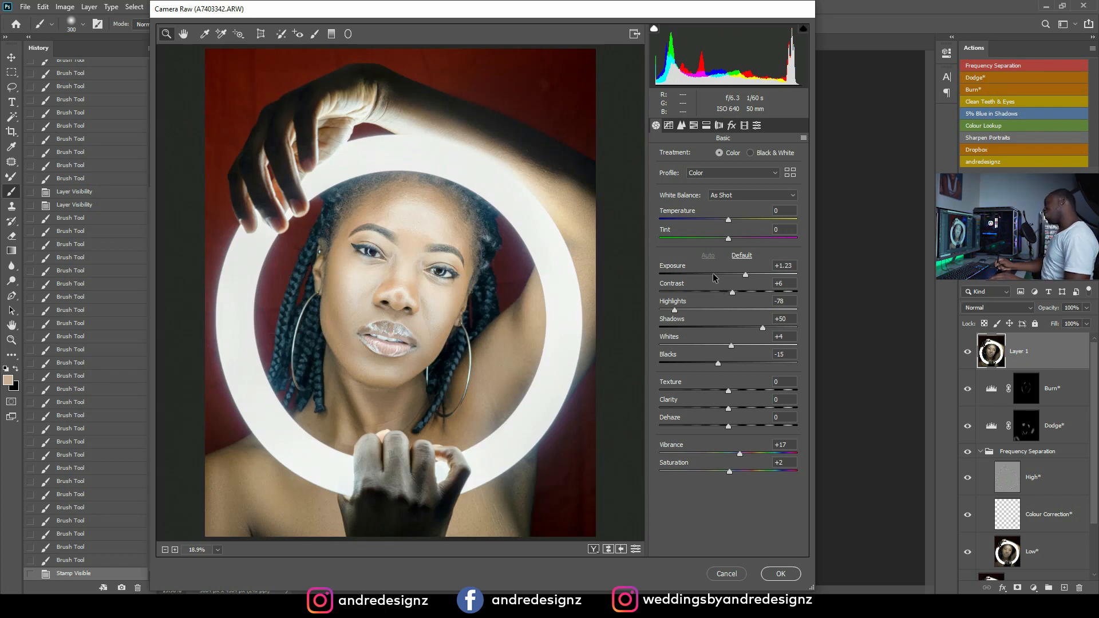
click(744, 256)
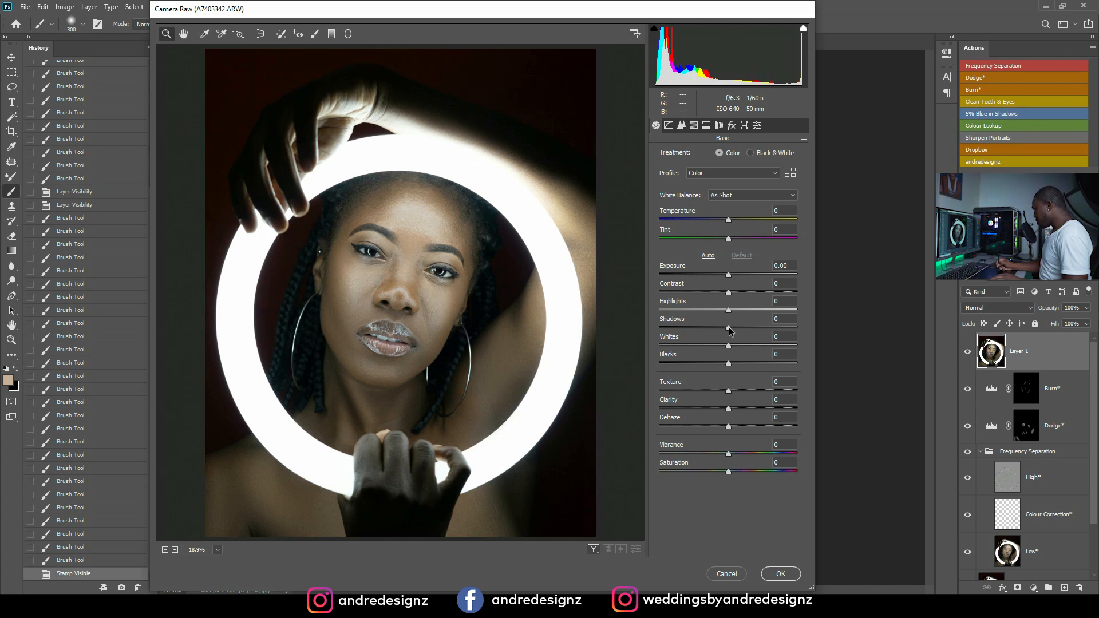
drag(732, 330, 734, 300)
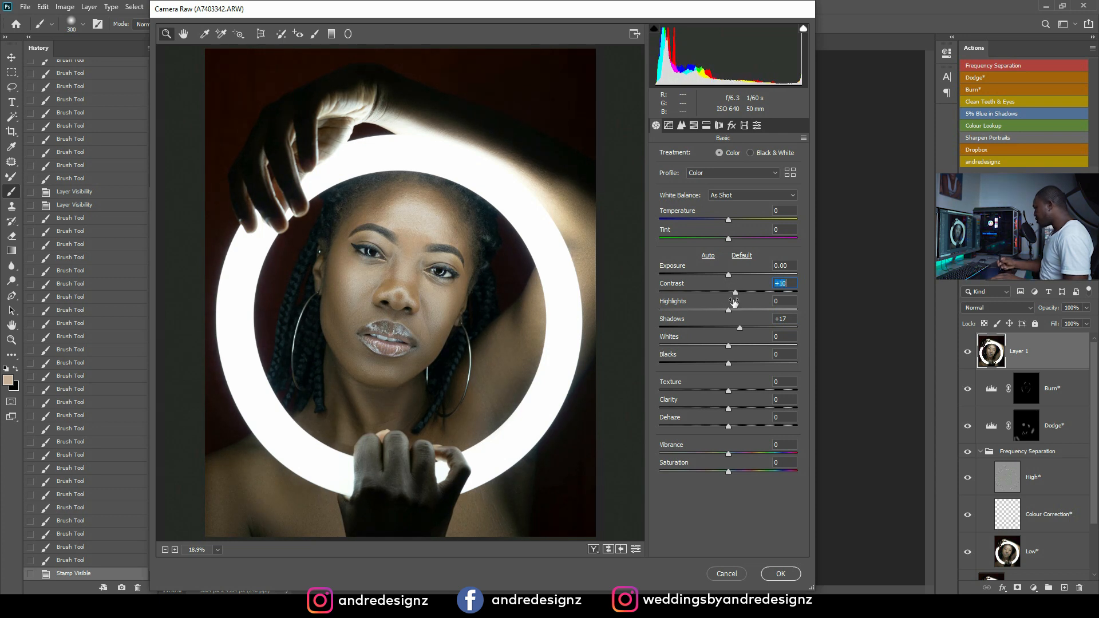
click(594, 550)
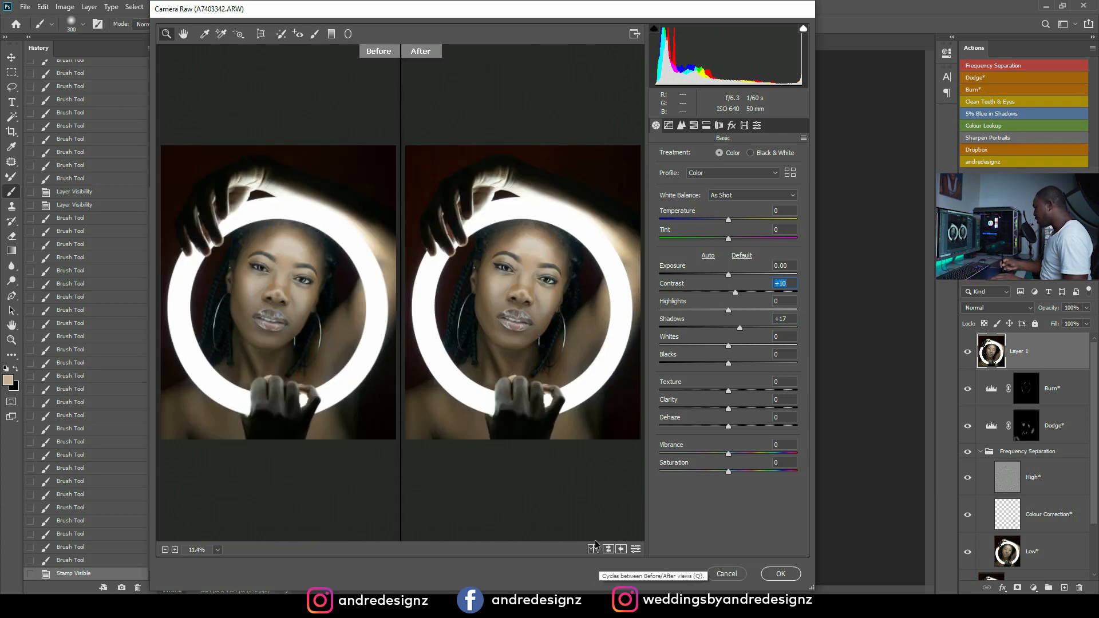
click(156, 234)
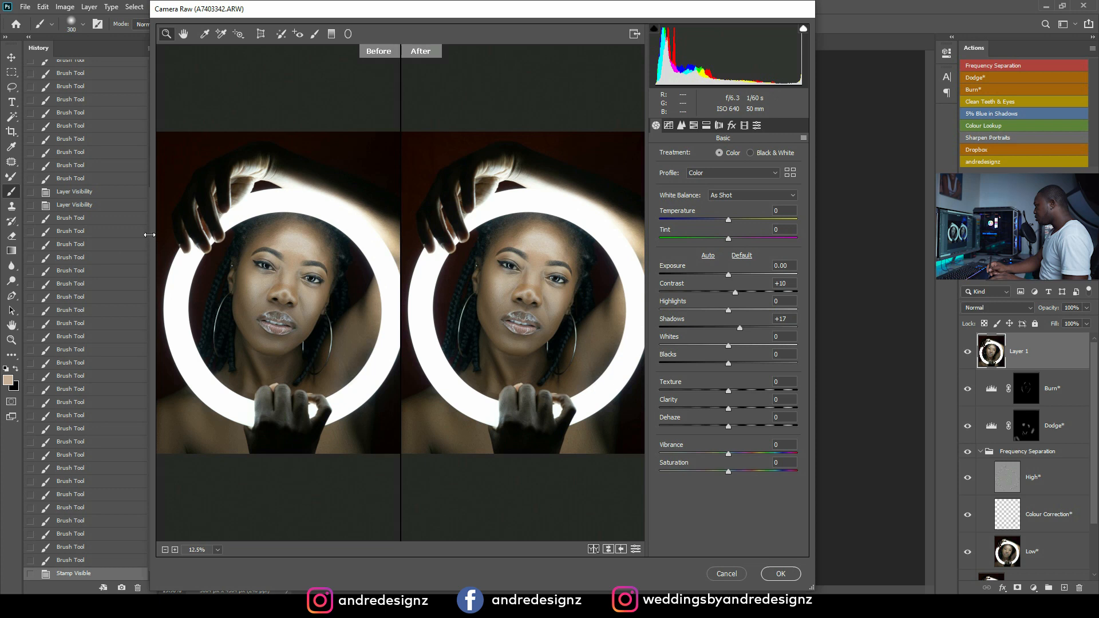
Enlarge the Camera Raw dialog to nearly the full screen width and fit both before and after previews in view.
click(156, 307)
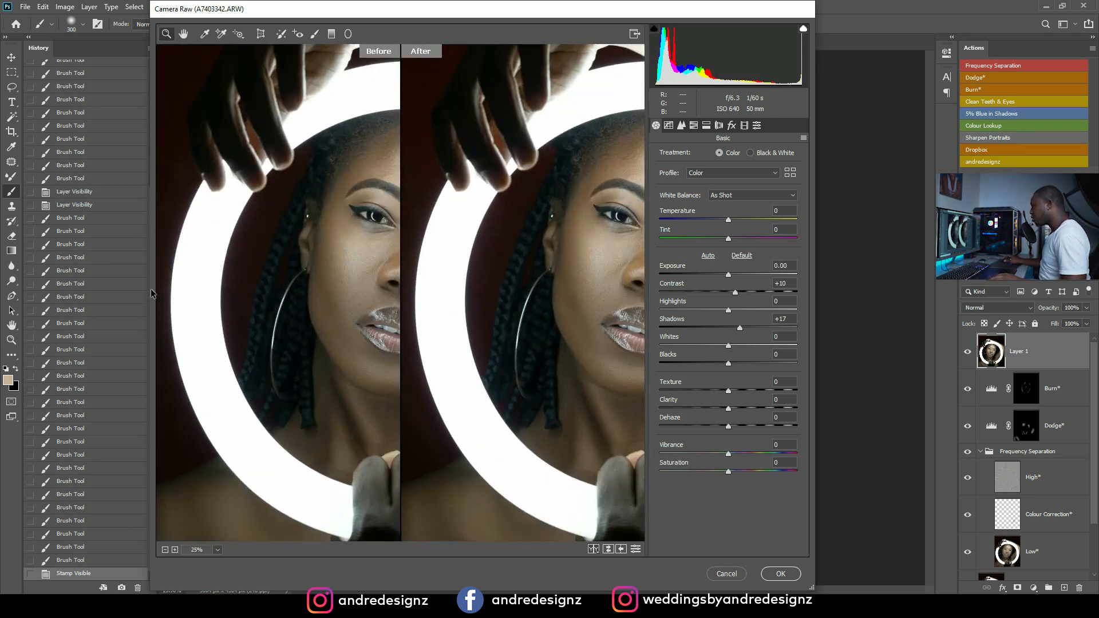
drag(148, 286, 0, 286)
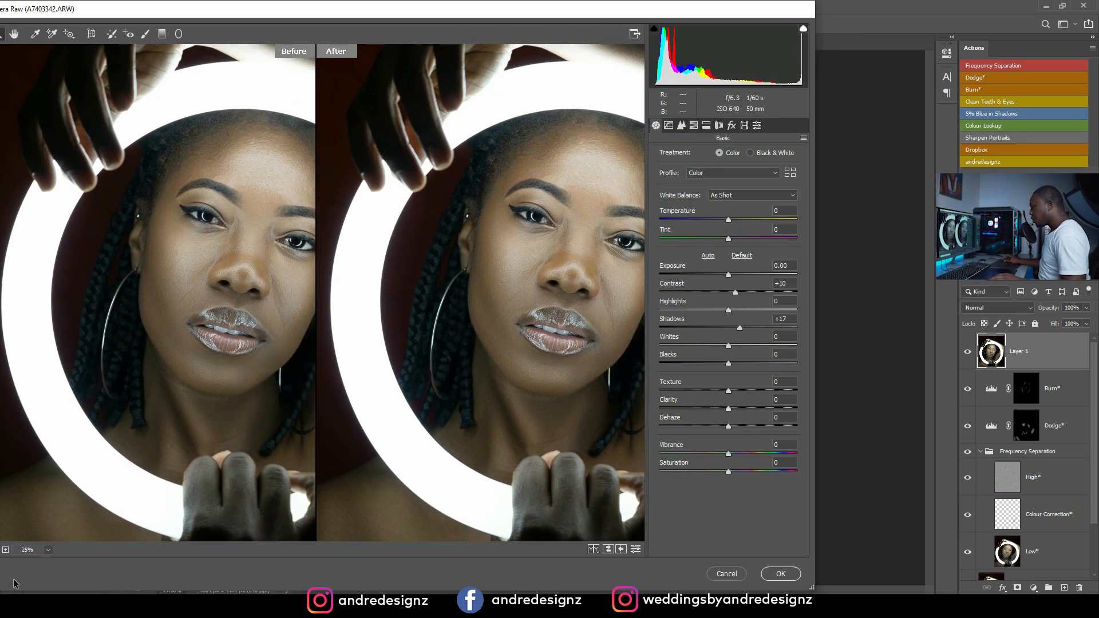
click(6, 550)
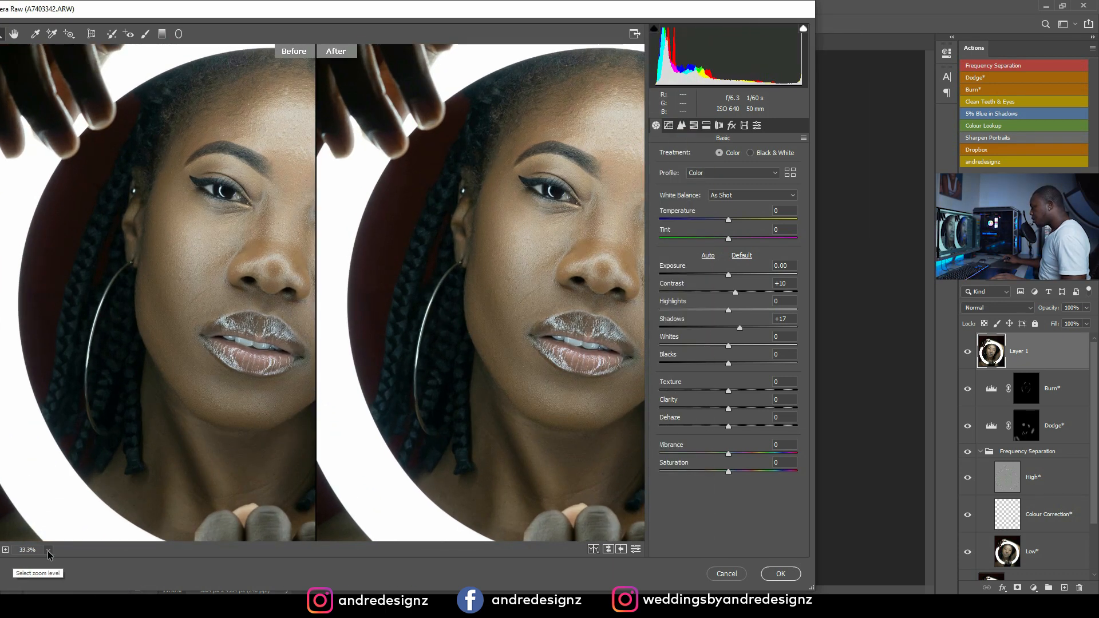
click(48, 550)
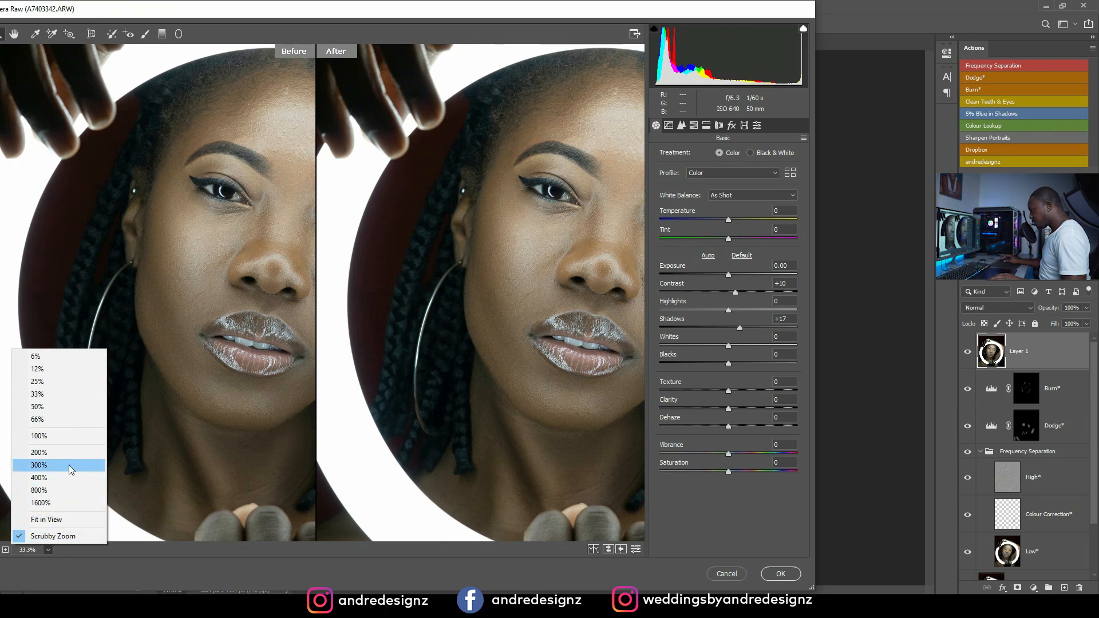
click(60, 519)
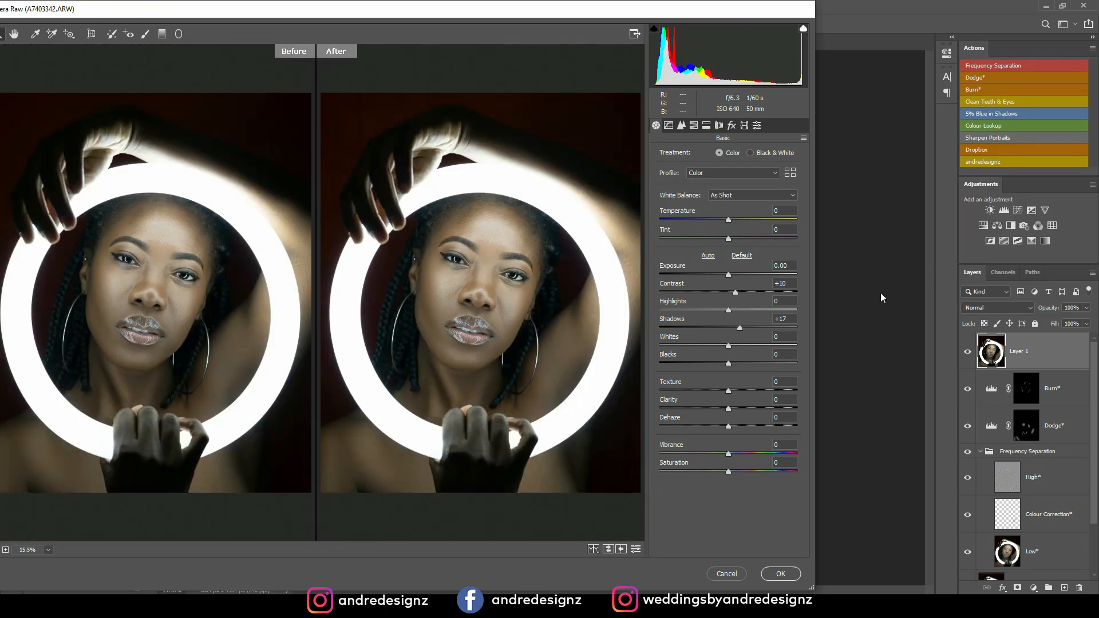
drag(816, 296, 1086, 286)
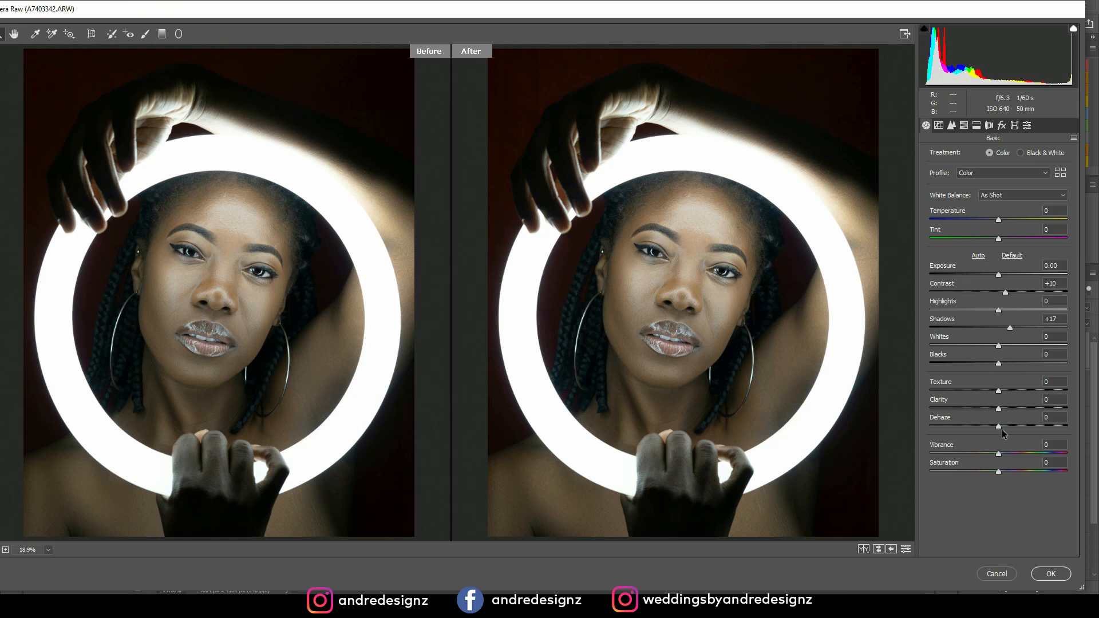
Set Dehaze to +5 and shift the Blue Primary hue slightly toward teal in the Calibration settings.
drag(1000, 426, 1006, 427)
click(1015, 126)
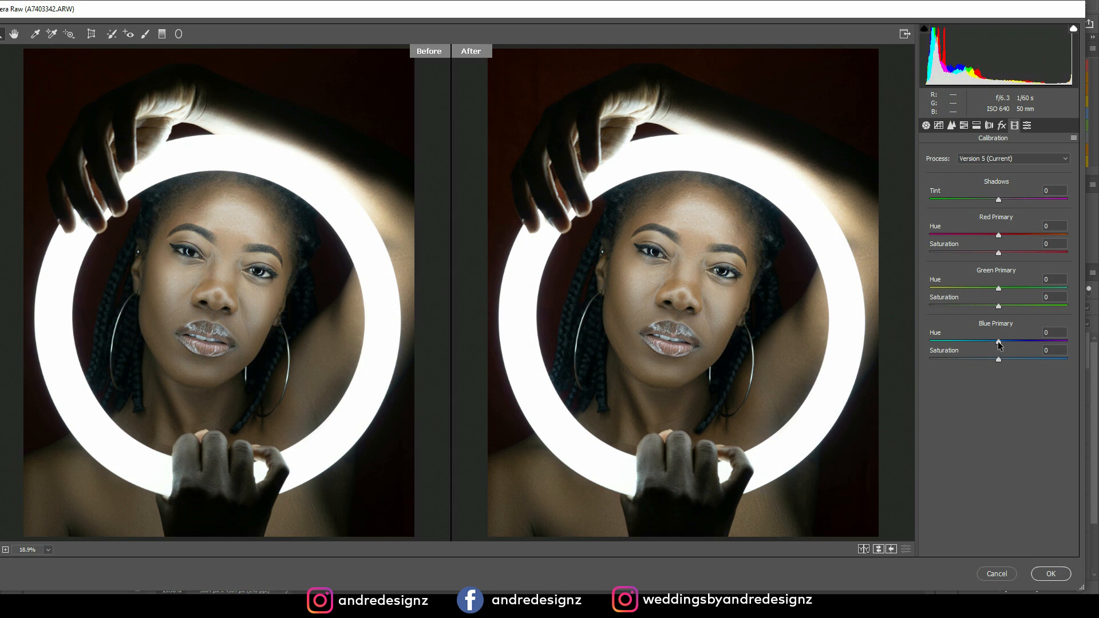
drag(998, 344, 991, 346)
Raise Clarity slightly in the Basic settings and apply the Camera Raw adjustments to the stamped layer.
click(925, 126)
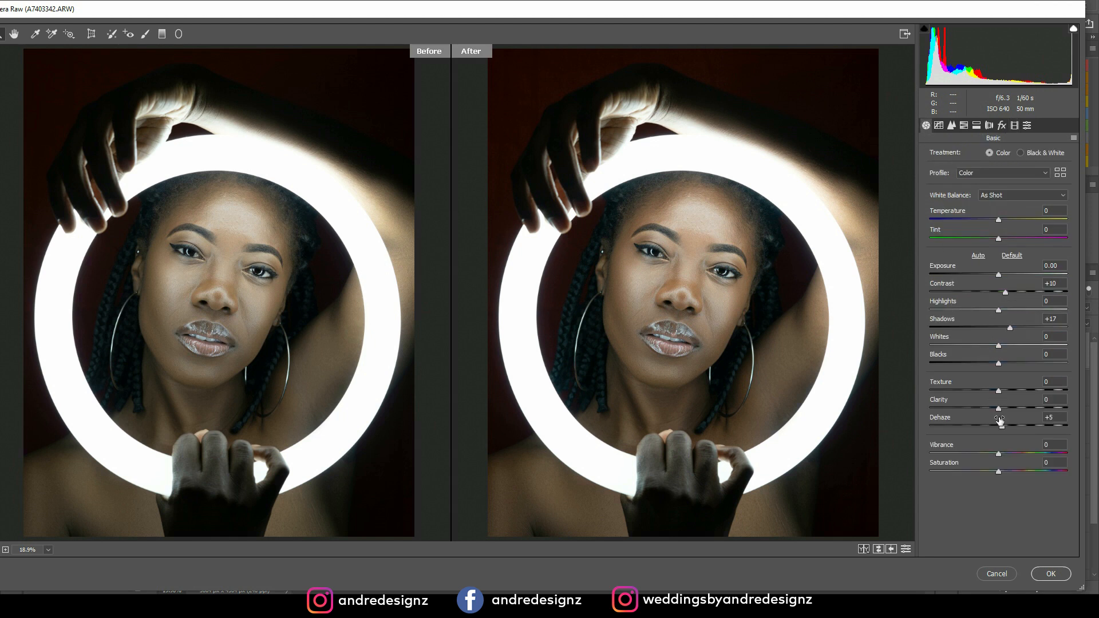
drag(1000, 410, 1002, 412)
click(1049, 574)
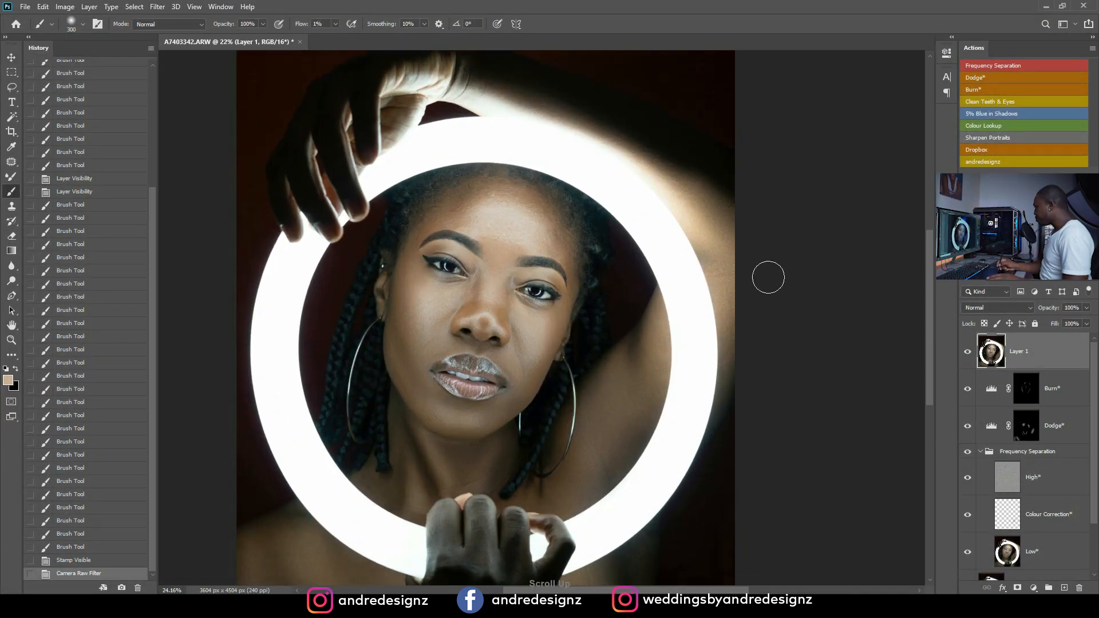
Show only the original Background layer, restore all layers, and inspect the retouched portrait at several magnifications.
scroll(1095, 362, down, 2)
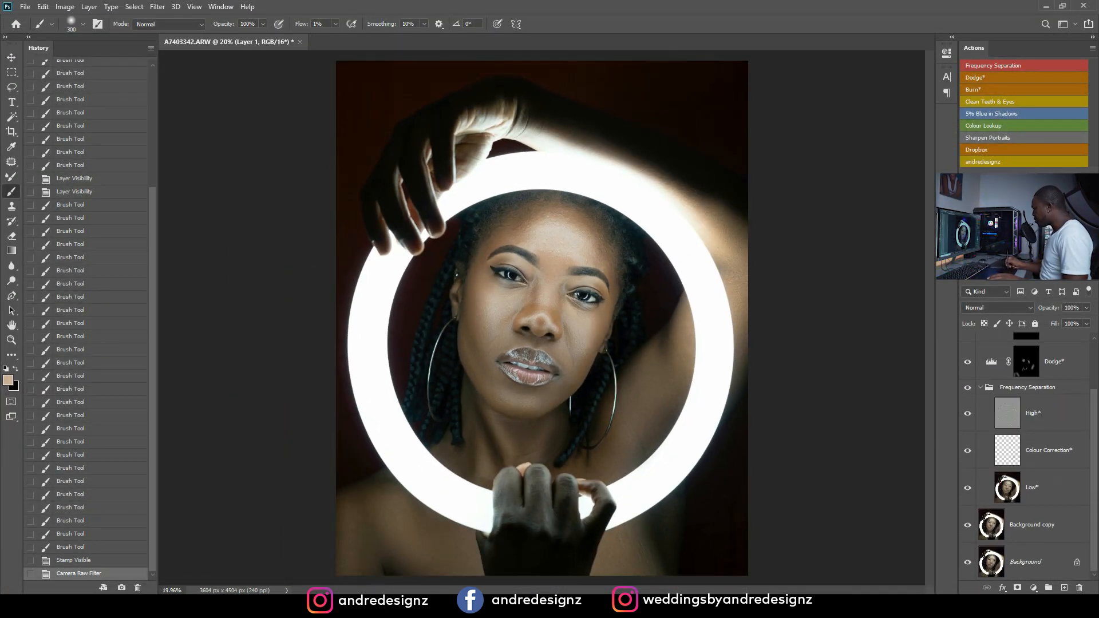
alt+click(967, 563)
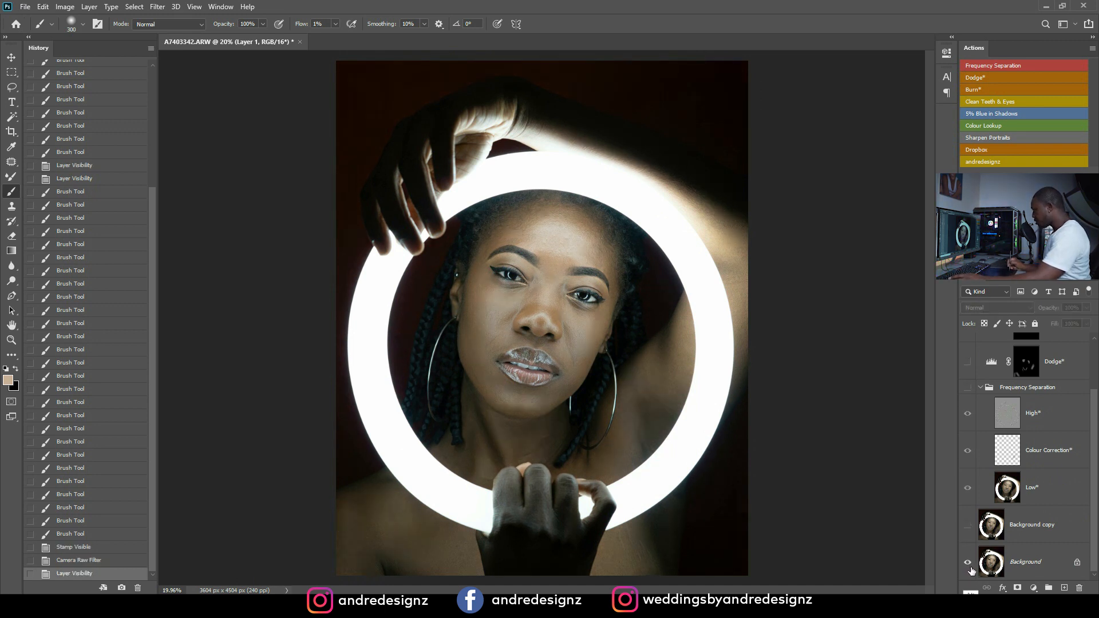
alt+click(967, 565)
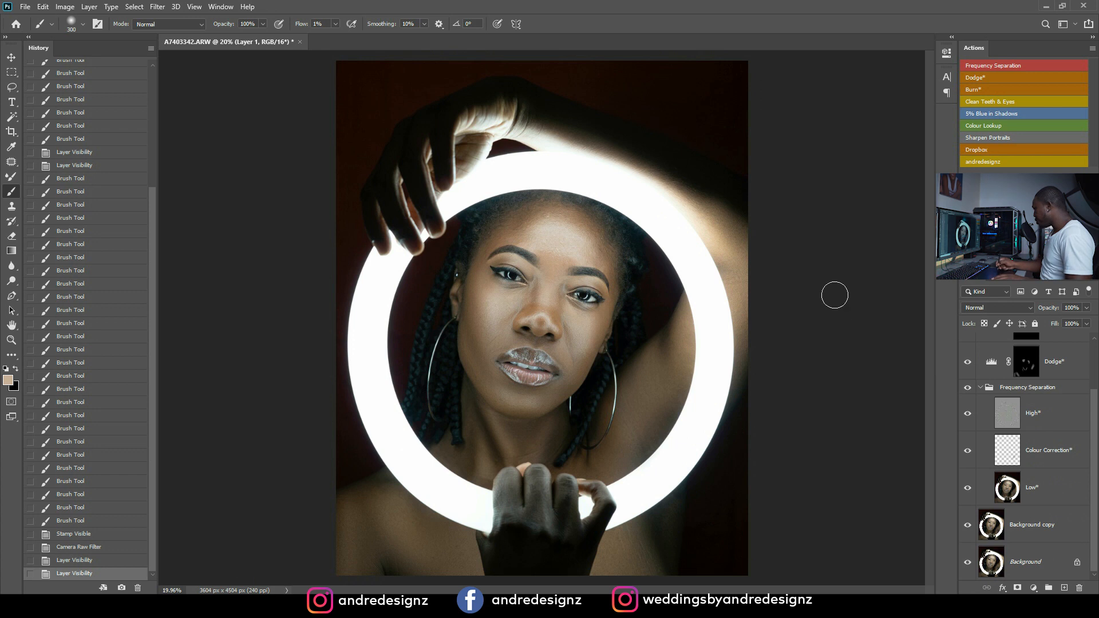
scroll(800, 273, down, 1)
scroll(799, 284, up, 2)
scroll(798, 284, down, 3)
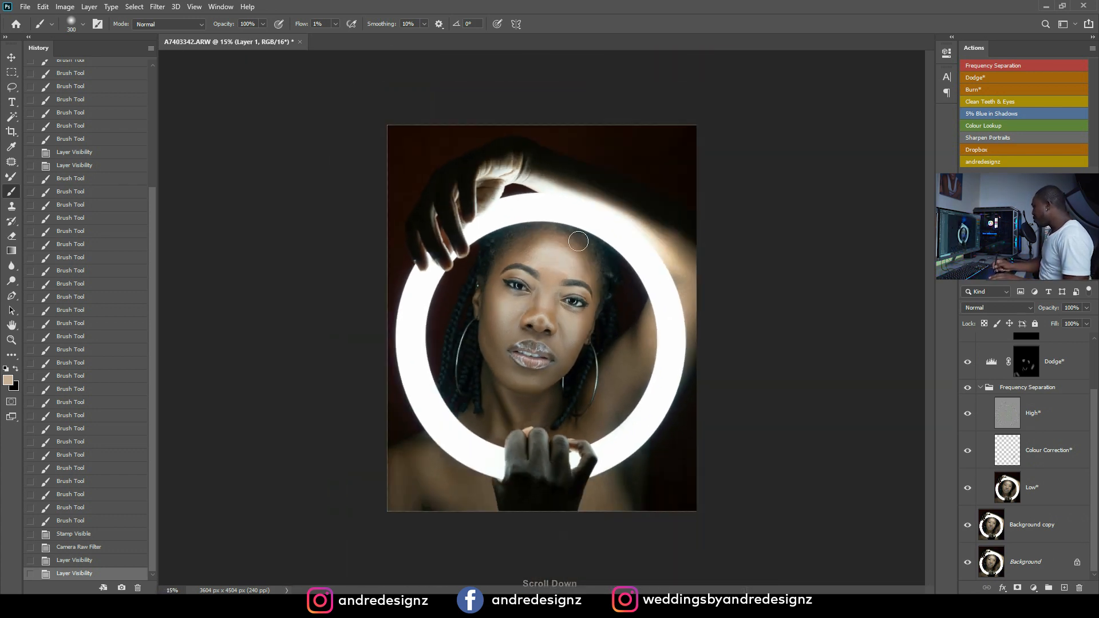
scroll(686, 220, up, 2)
Run the 5% Blue in Shadows action and compare the image with its Color Balance layer hidden and shown.
click(979, 113)
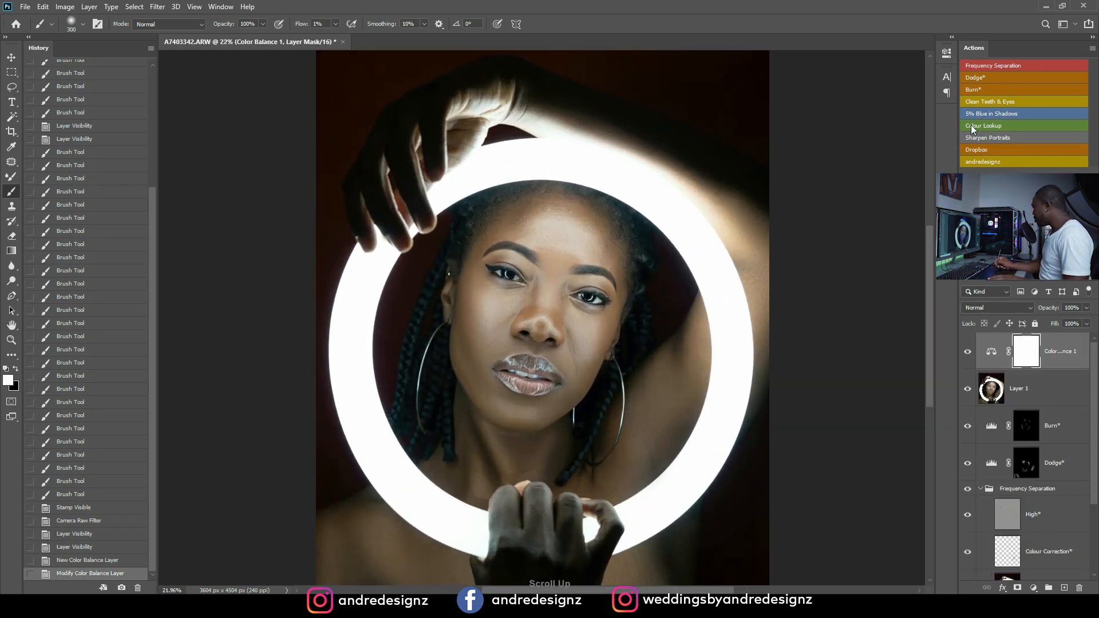
scroll(741, 250, down, 1)
scroll(729, 267, up, 1)
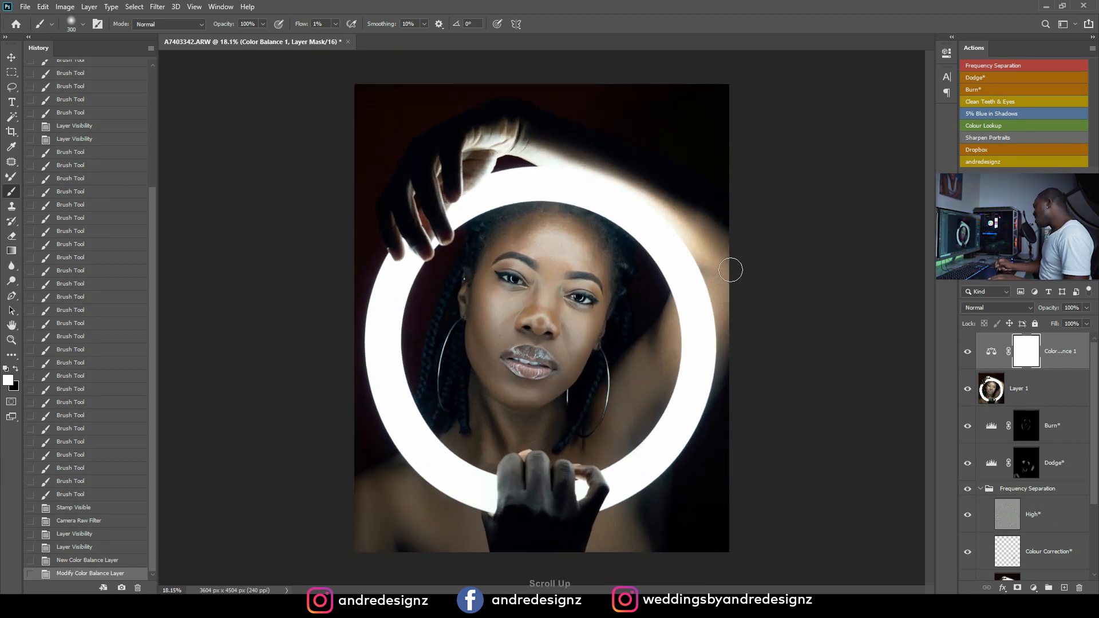
click(968, 352)
click(968, 353)
click(967, 354)
click(966, 354)
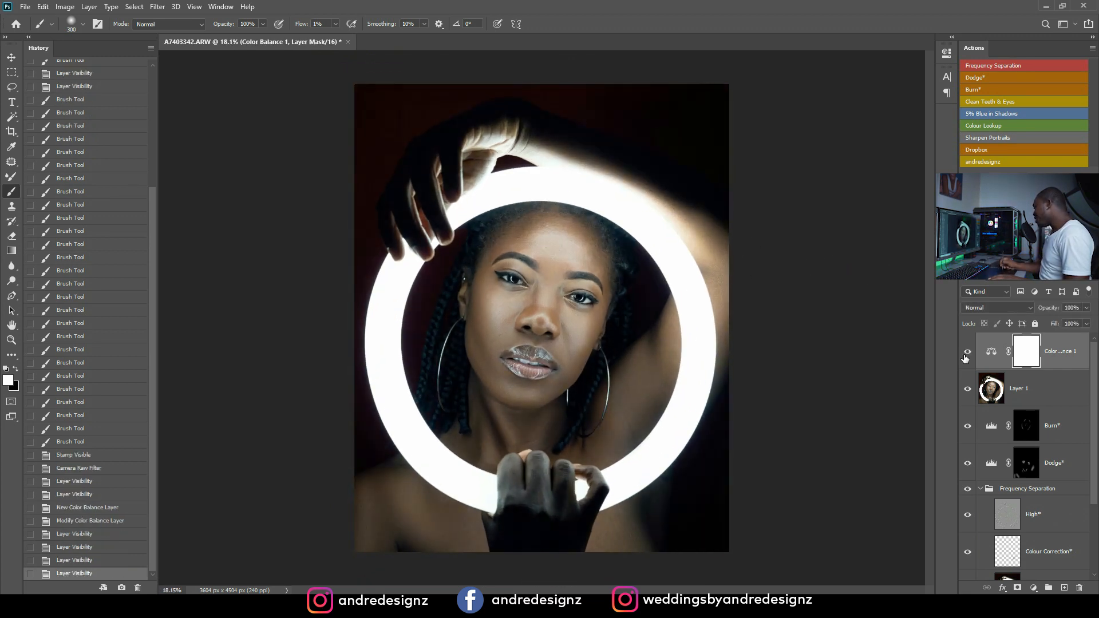
Run the Colour Lookup action and set the opacity of its Color Lookup layer to 5%.
click(985, 123)
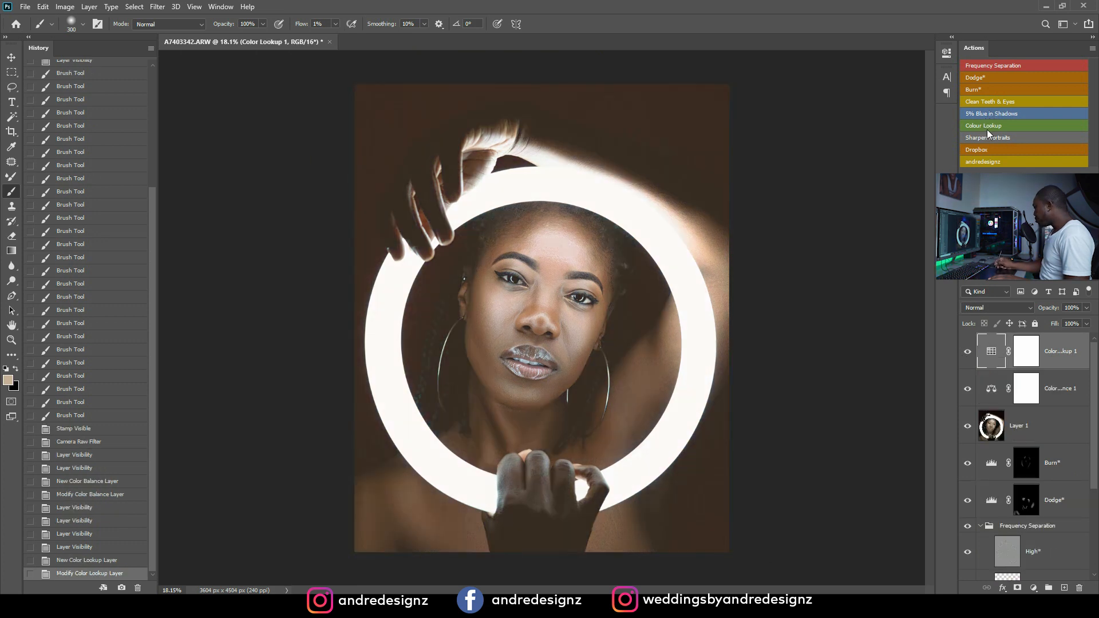
click(1086, 308)
click(1040, 320)
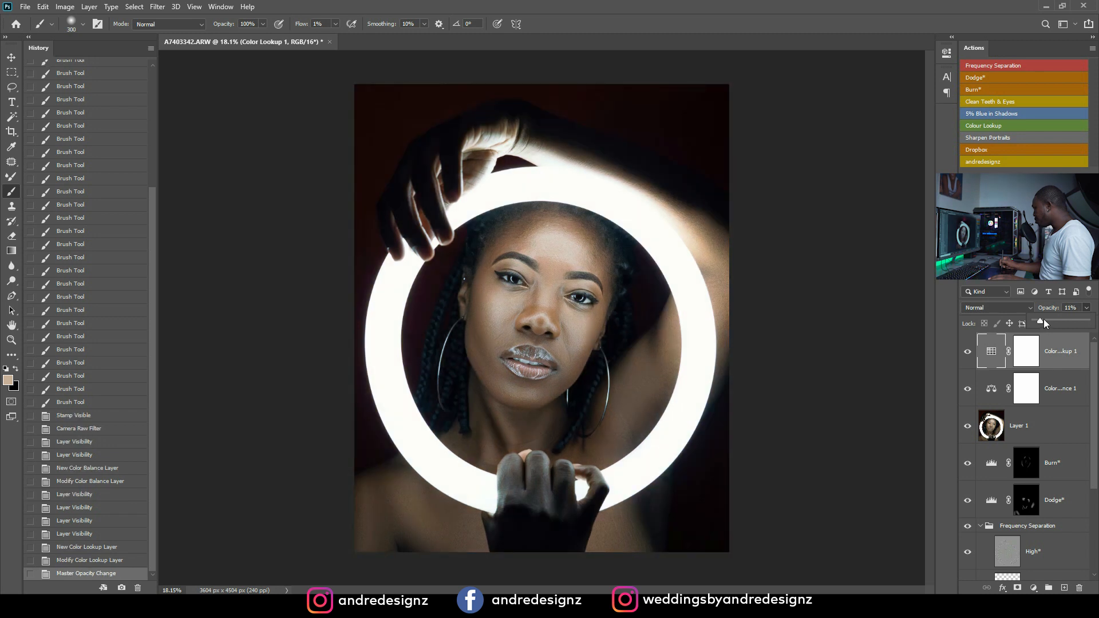
drag(1043, 319, 1043, 319)
text(5)
key(Return)
key(Return)
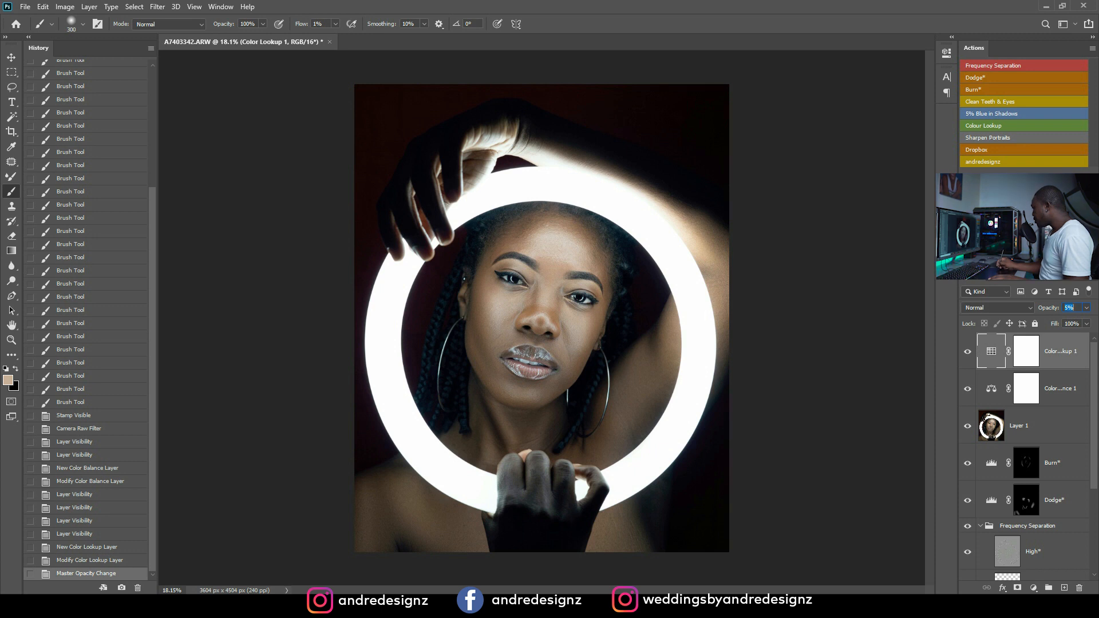
Add a Curves adjustment layer, place a midtone point at input 121, and toggle the layer to compare the effect.
click(1034, 588)
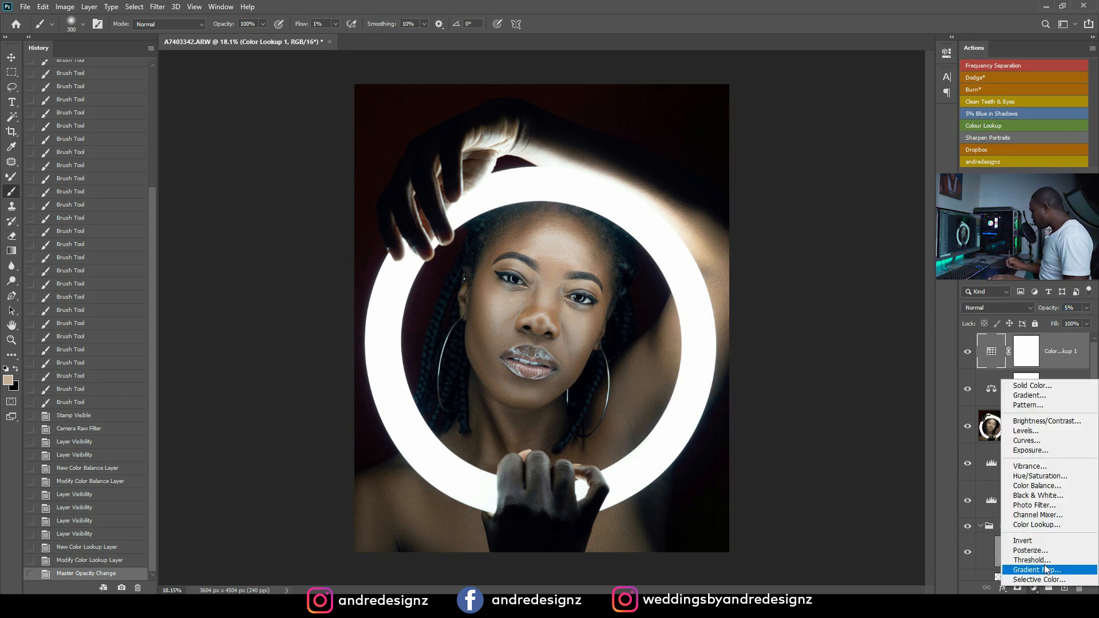
click(1040, 441)
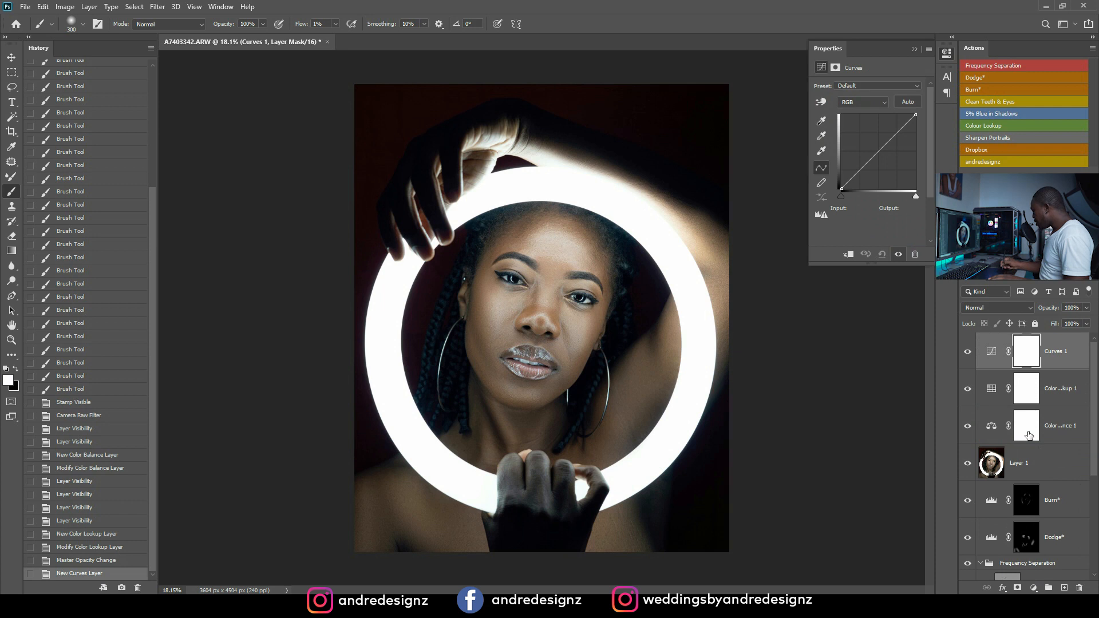
click(878, 152)
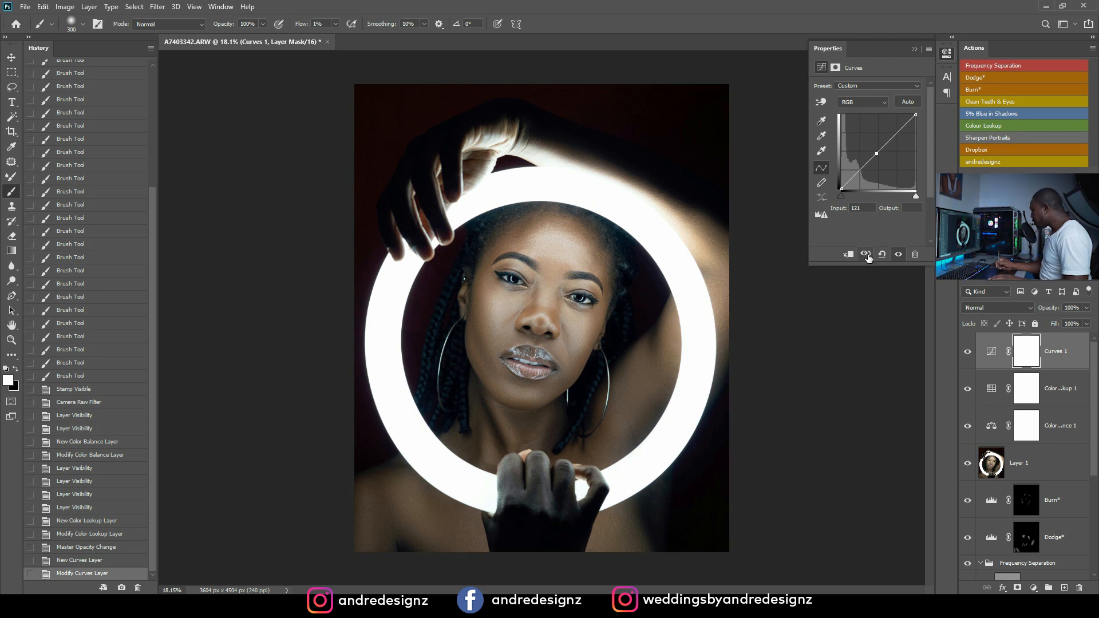
click(900, 255)
click(899, 255)
click(899, 255)
click(900, 255)
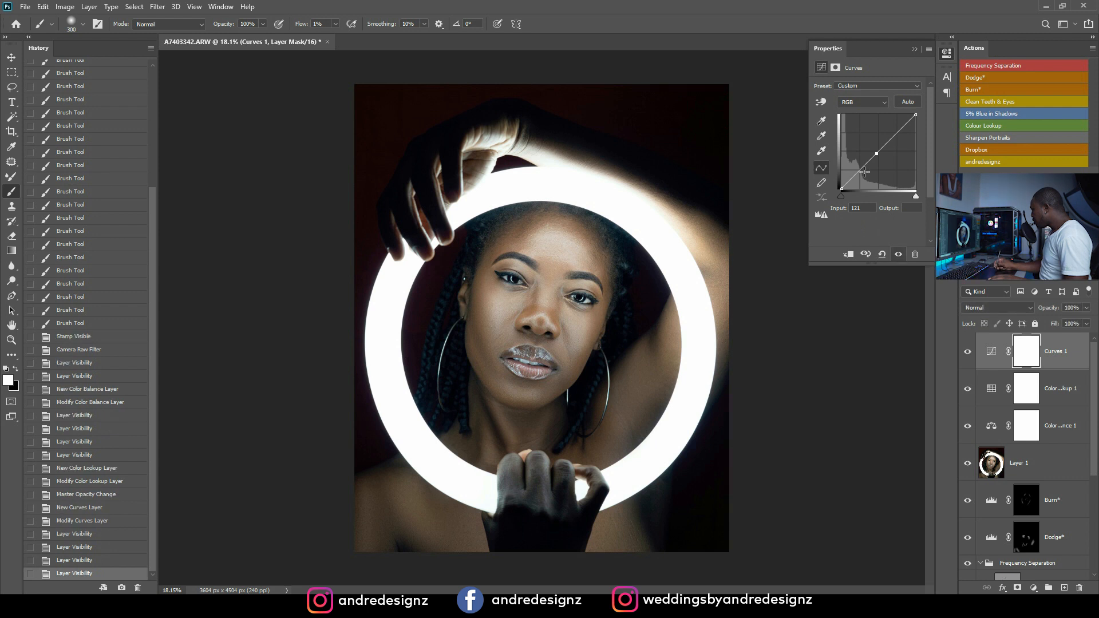
Nudge the midtone curve point to input 119 and compare the image with the Curves layer hidden and shown.
drag(877, 154, 876, 154)
click(967, 351)
click(968, 351)
click(967, 351)
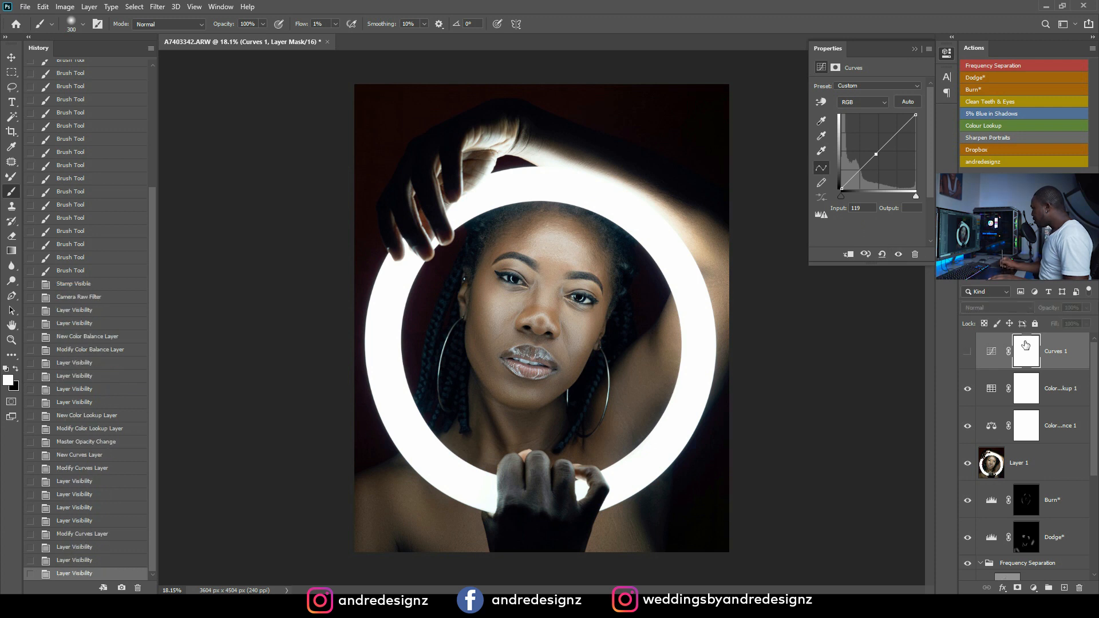
Delete the Curves adjustment layer from the top of the layer stack.
double_click(1072, 344)
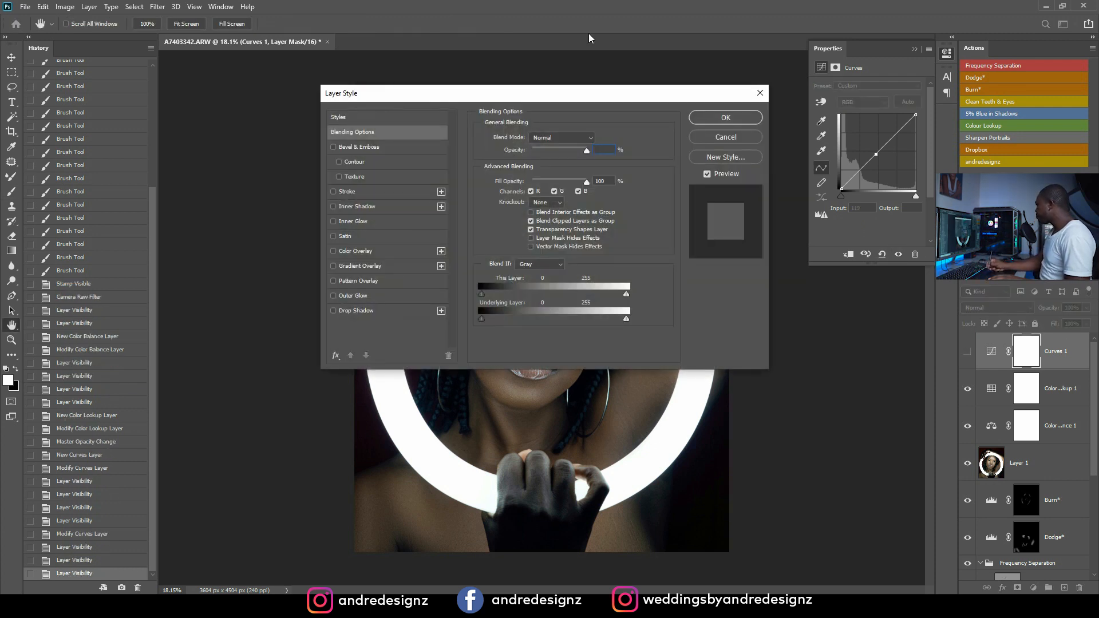
click(751, 142)
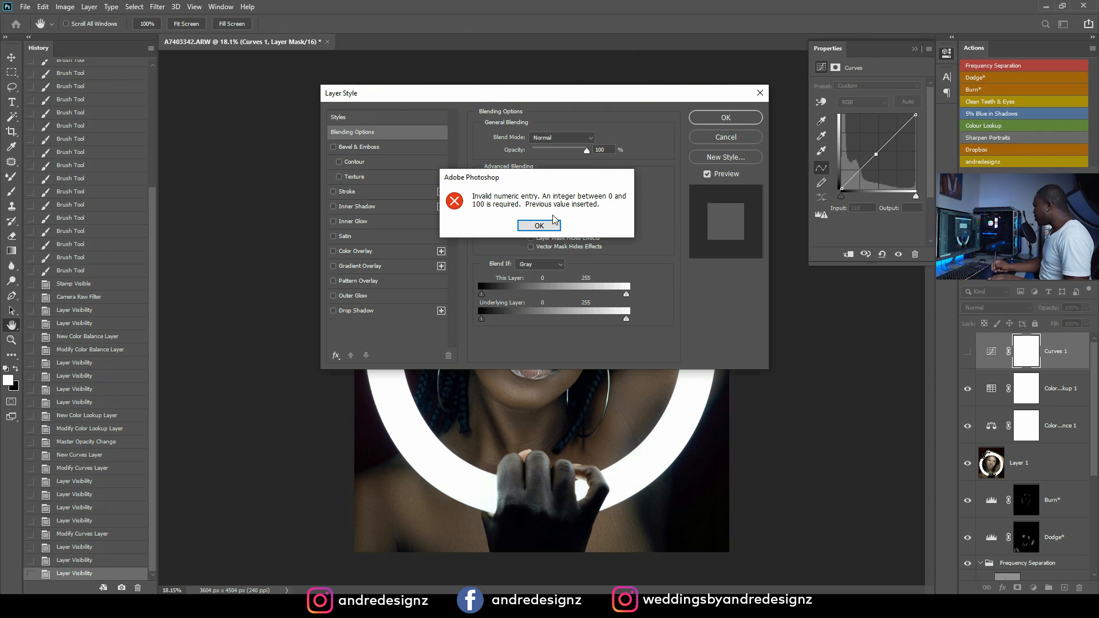
click(539, 225)
key(Escape)
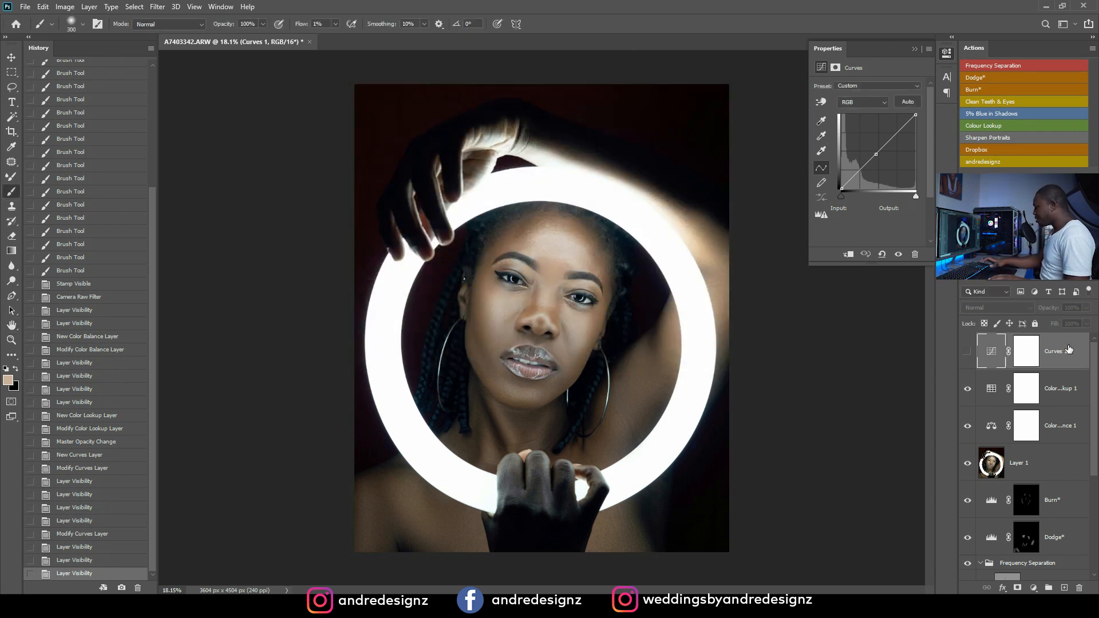
key(Delete)
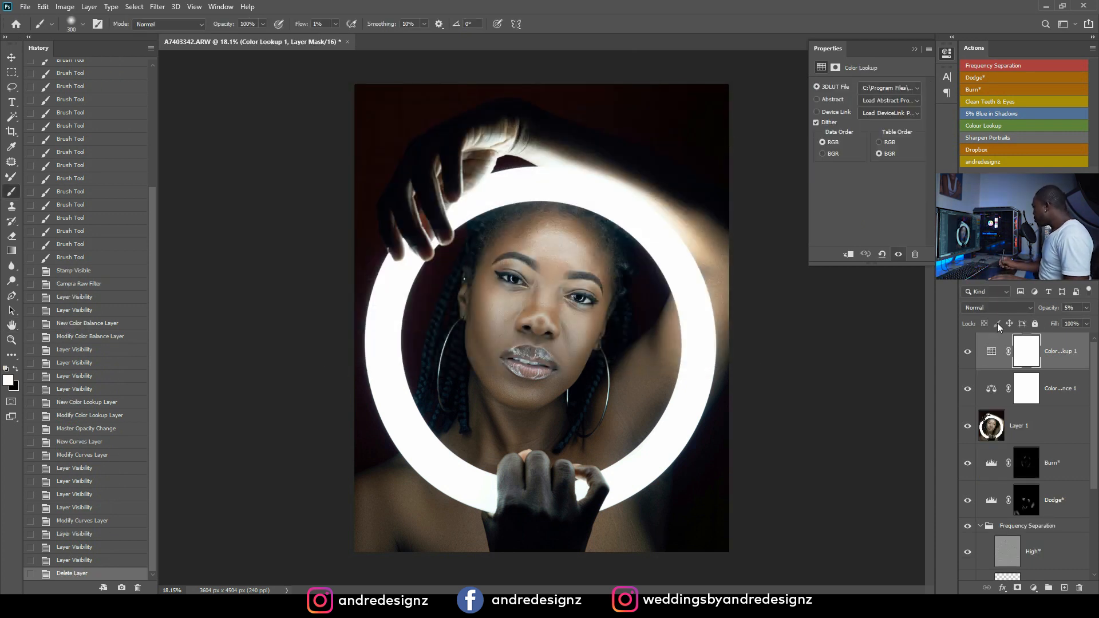
Add a Vibrance adjustment layer above the Color Lookup layer and set Vibrance to +49.
click(1034, 588)
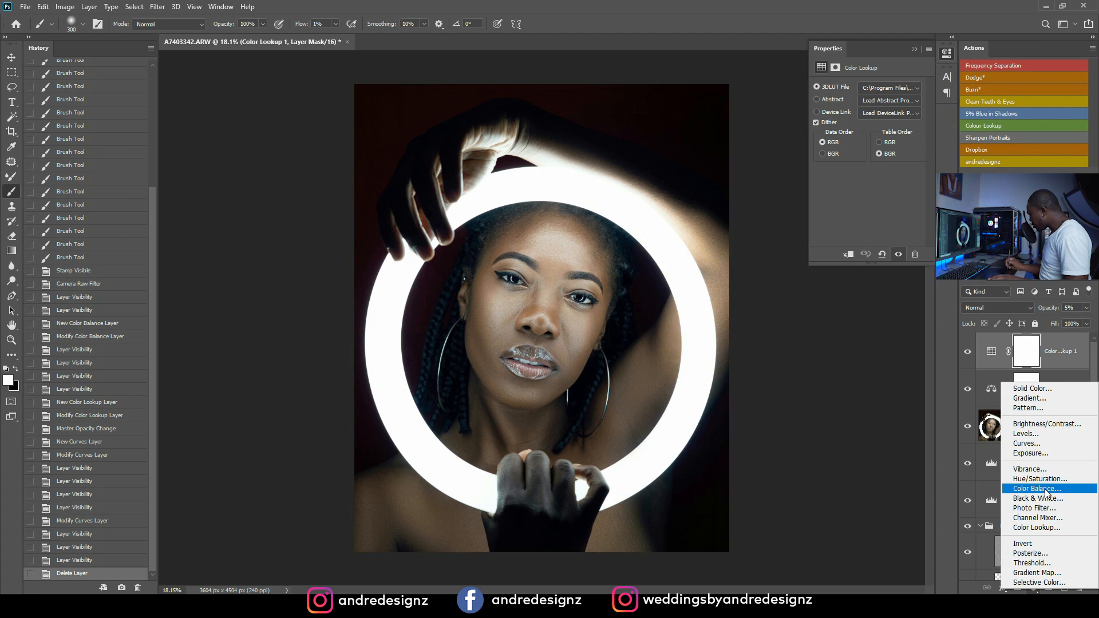
click(1039, 469)
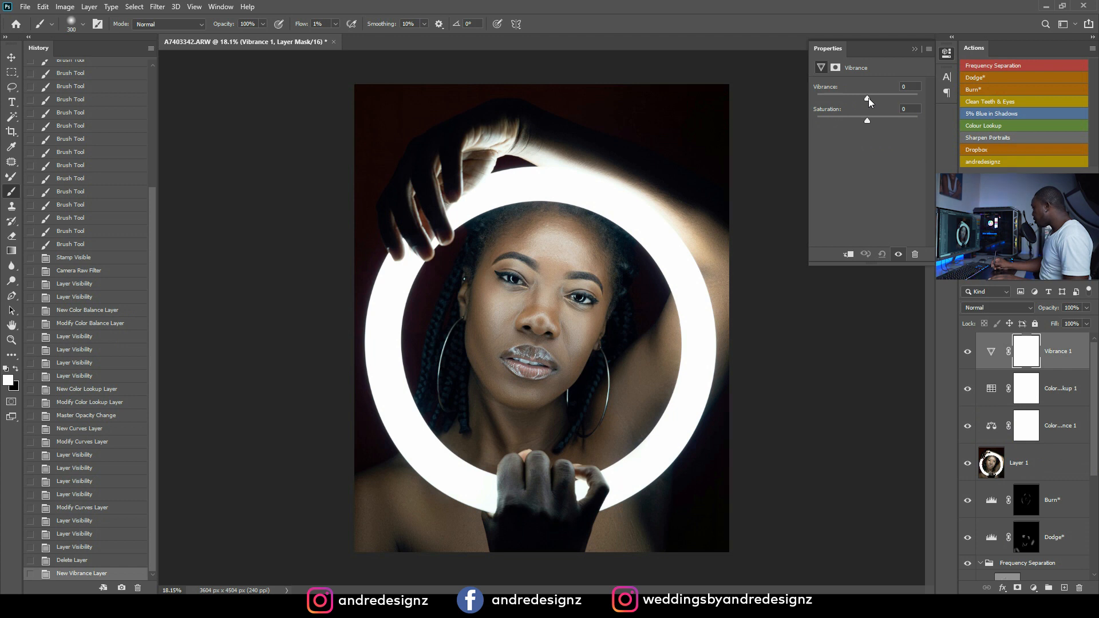
drag(896, 99, 892, 98)
Stamp all visible layers into a new layer above the Vibrance adjustment layer.
click(1062, 348)
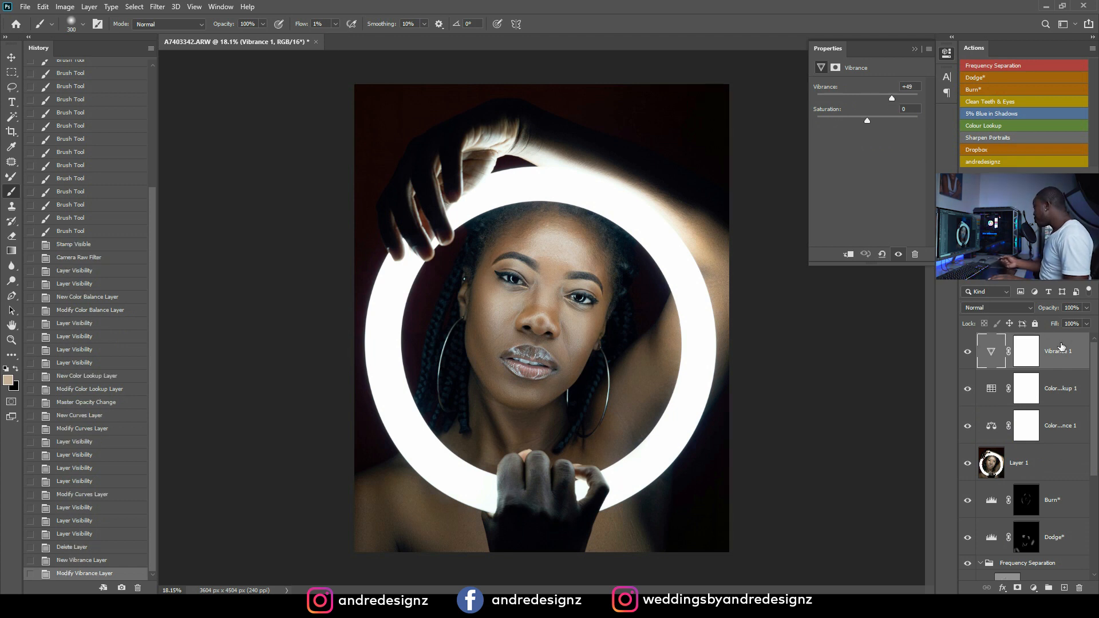
scroll(833, 351, down, 2)
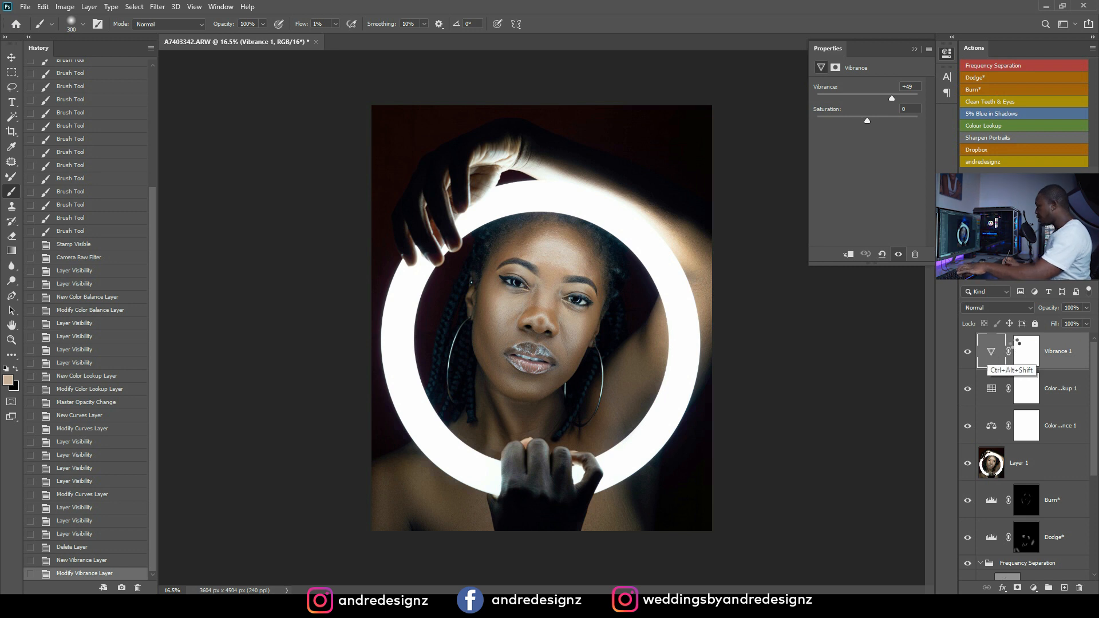
key(ctrl+alt+shift+e)
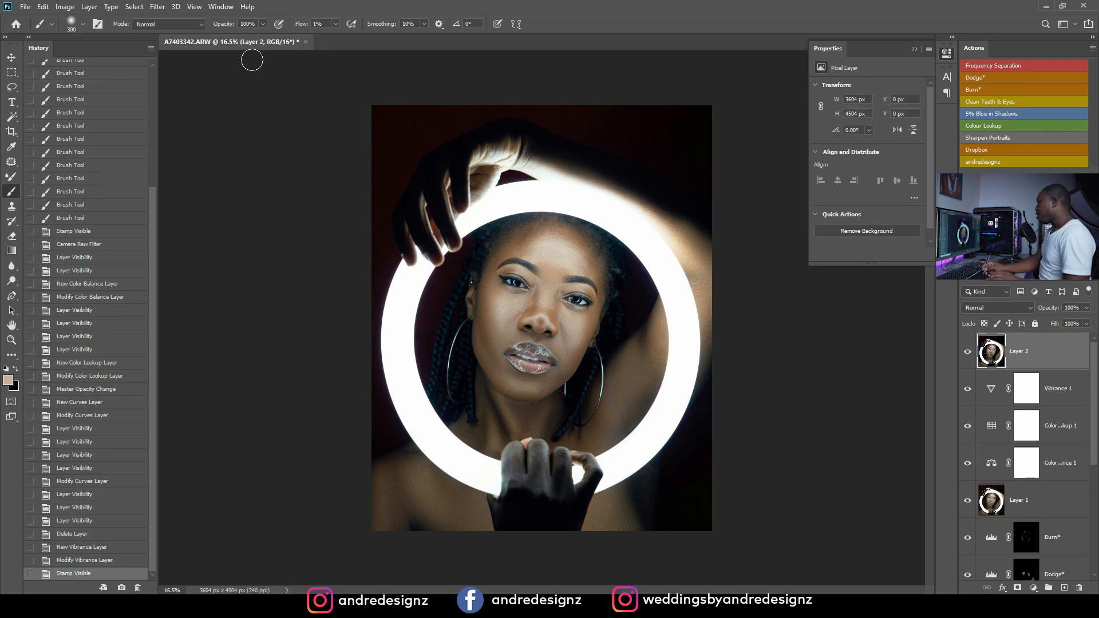
Duplicate the portrait document under the default copy name and dock both documents back as tabs.
drag(256, 43, 284, 85)
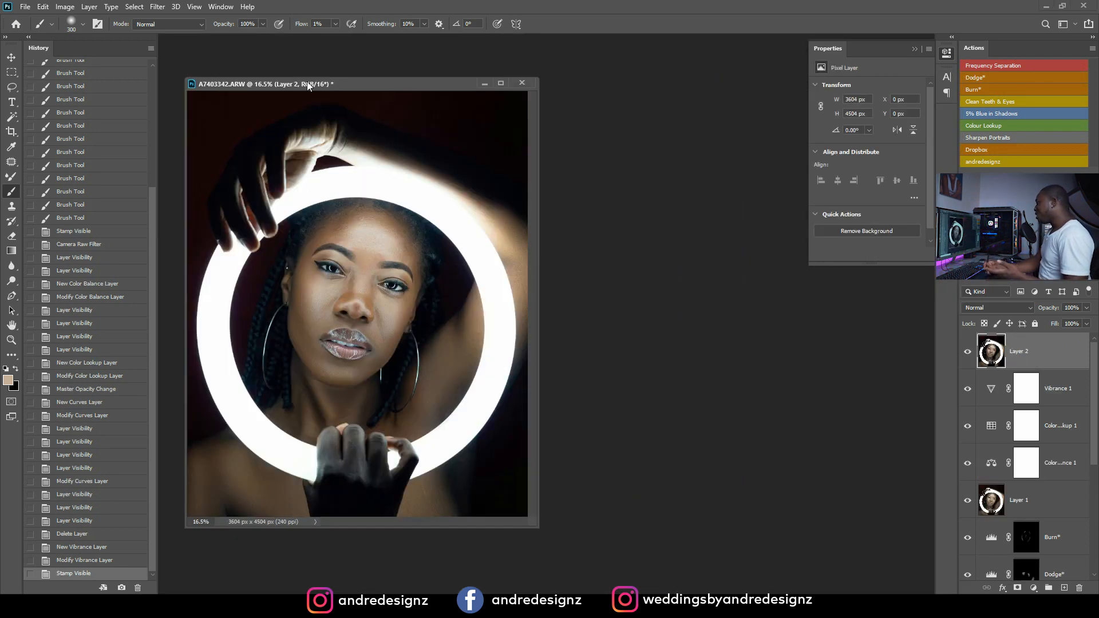
right_click(290, 83)
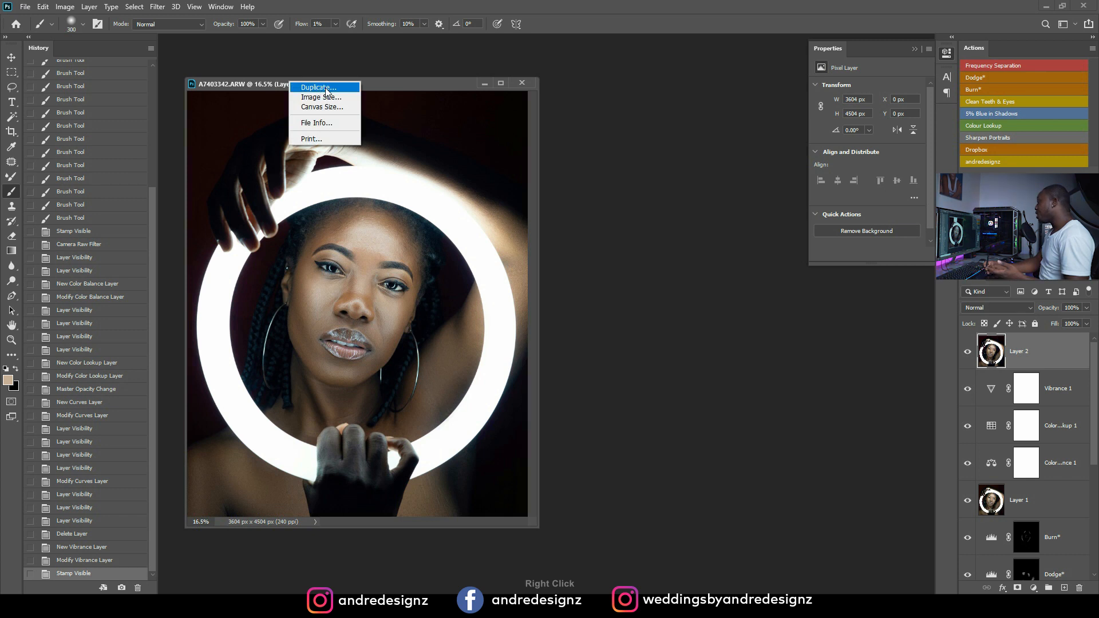
click(326, 89)
click(639, 188)
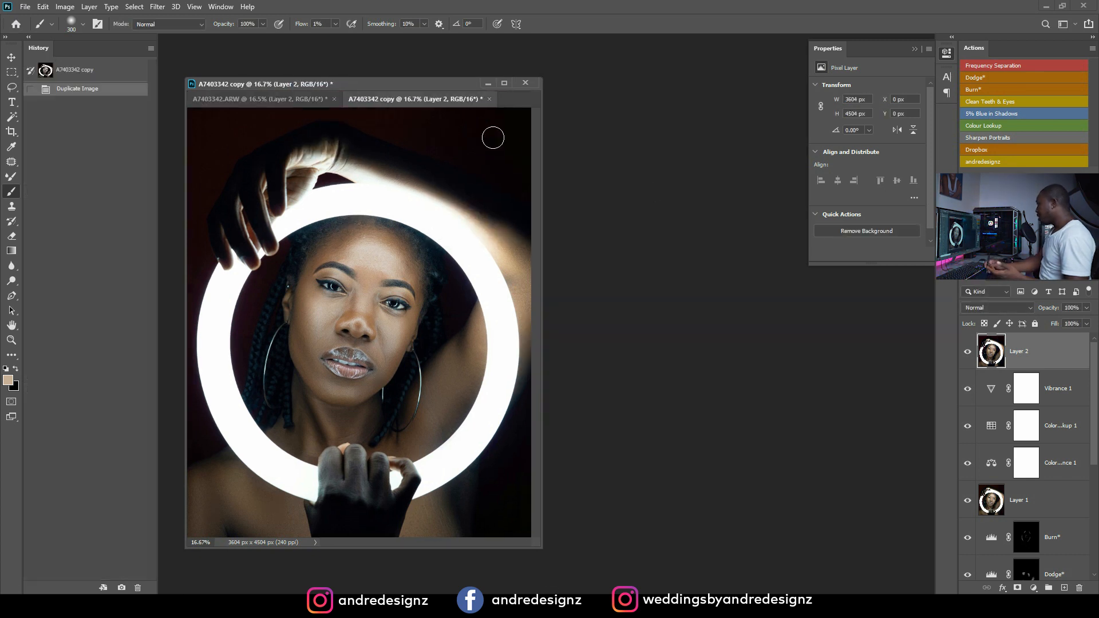
drag(450, 82, 472, 46)
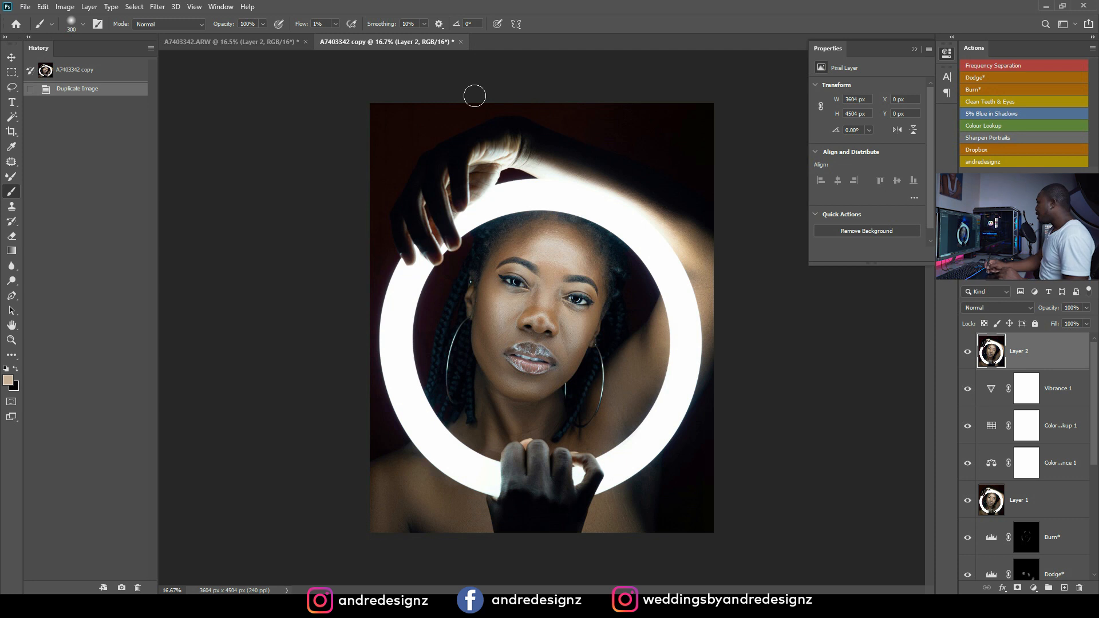
Arrange the two documents side by side with the 2-up Vertical layout and collapse the Properties panel covering the original.
click(219, 7)
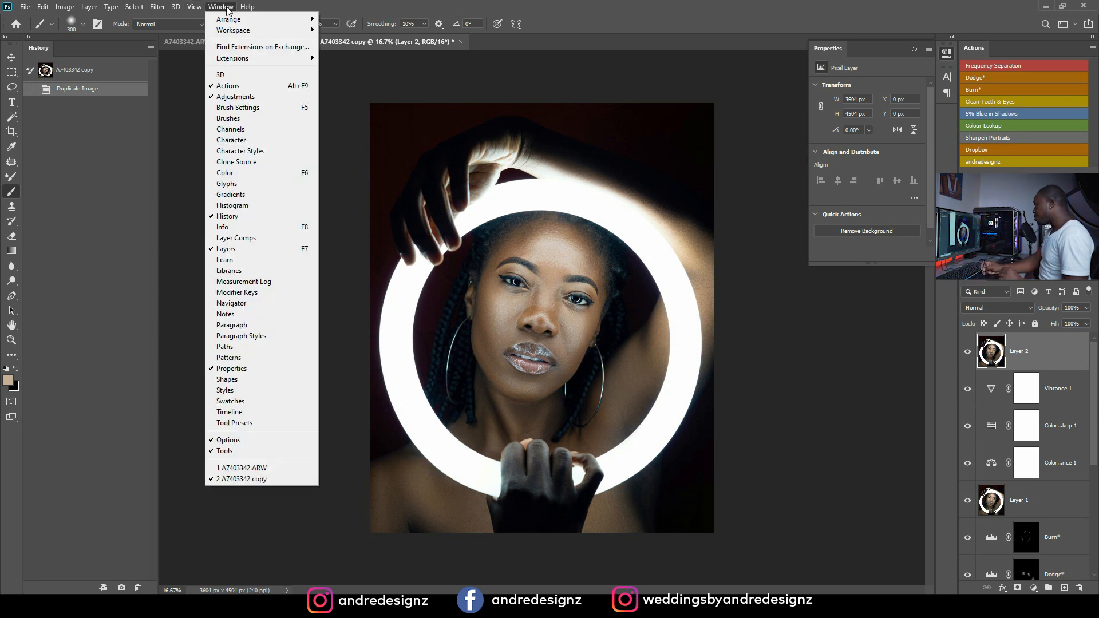
mouse_move(247, 19)
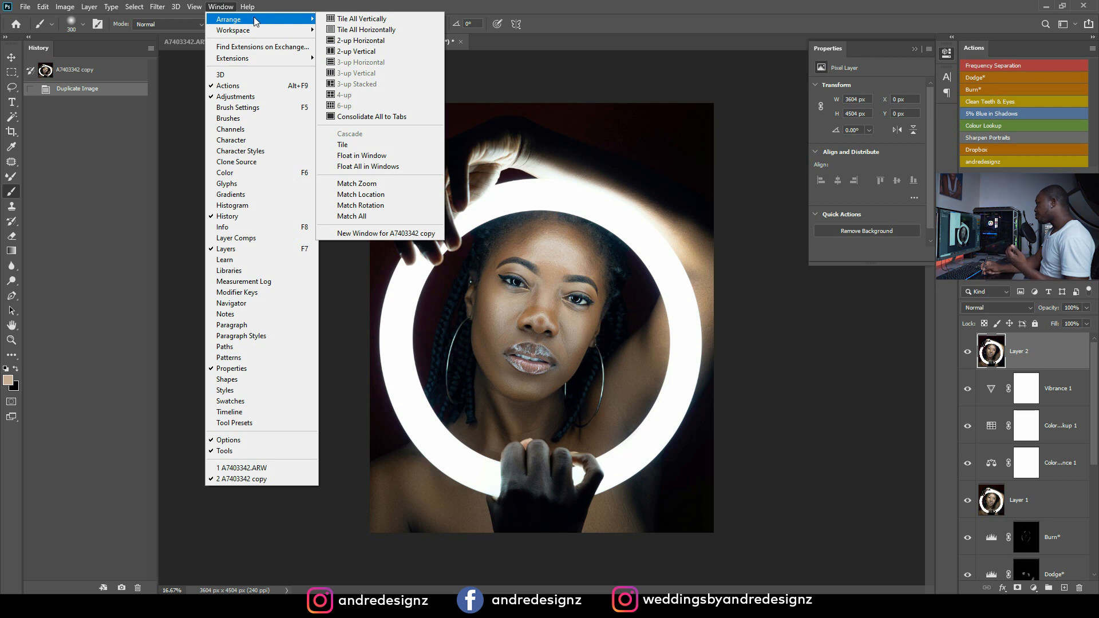
click(364, 51)
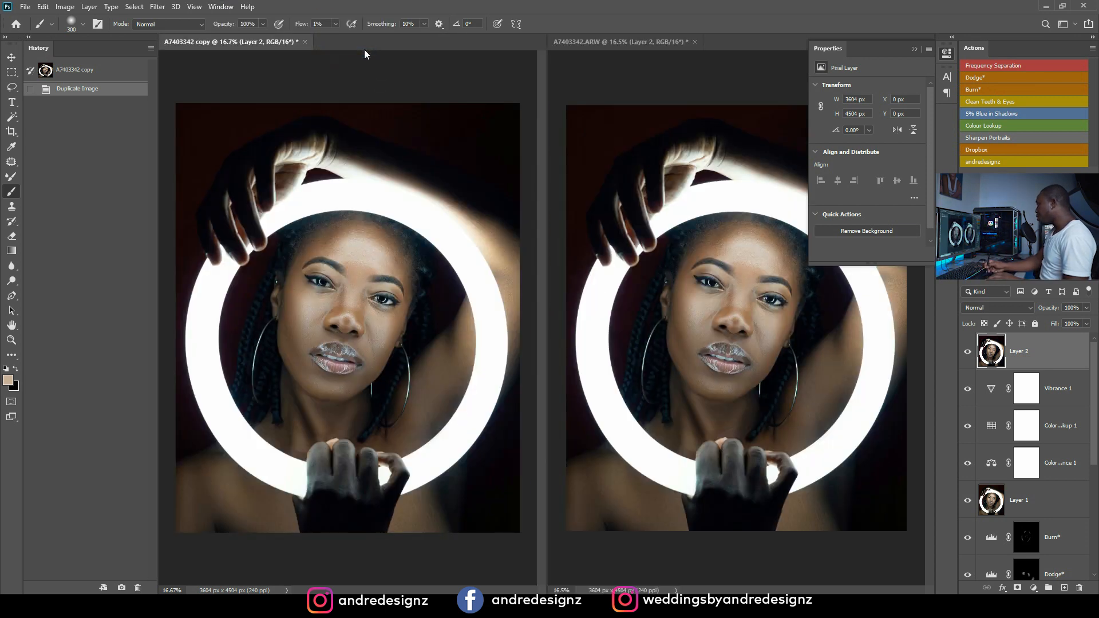
click(924, 44)
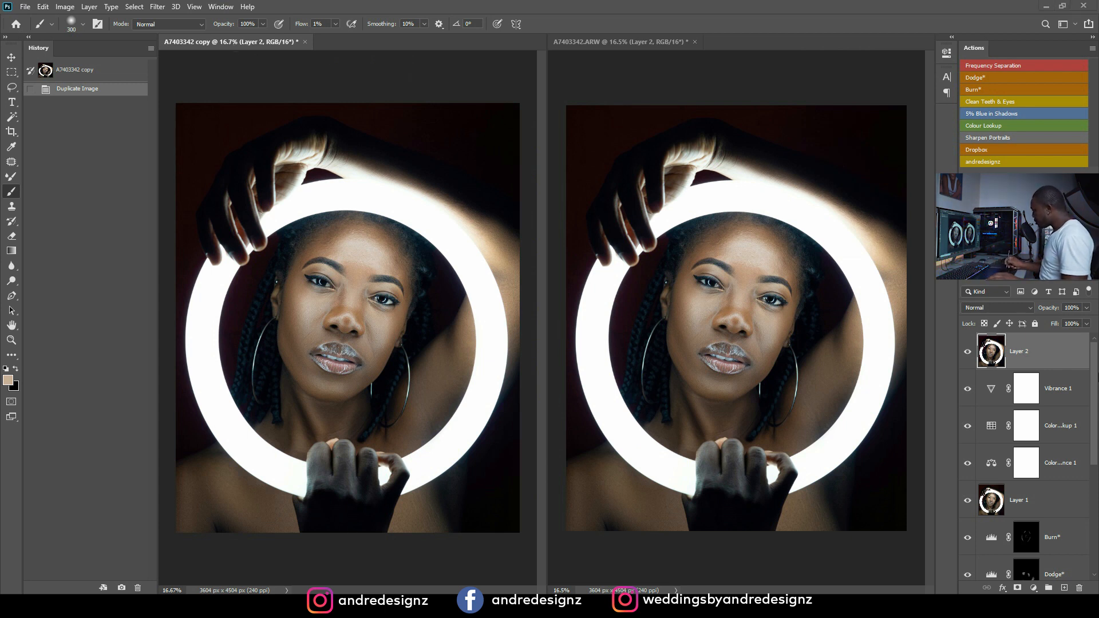
Hide every layer except Background in the duplicate document to show the unedited portrait beside the retouched one.
drag(1096, 426, 1096, 555)
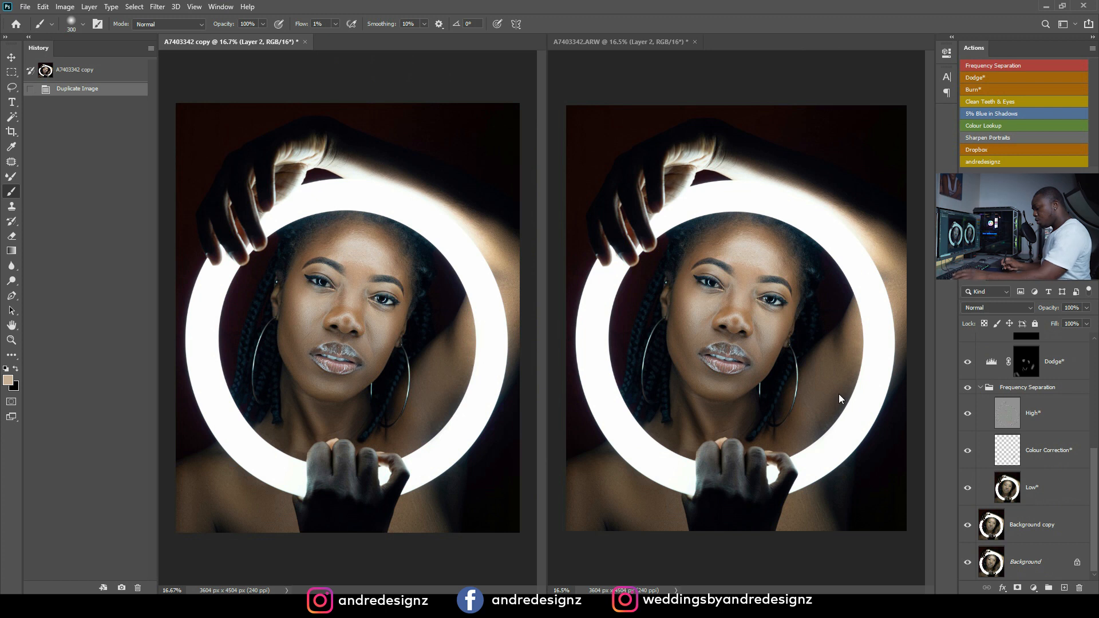
alt+click(967, 563)
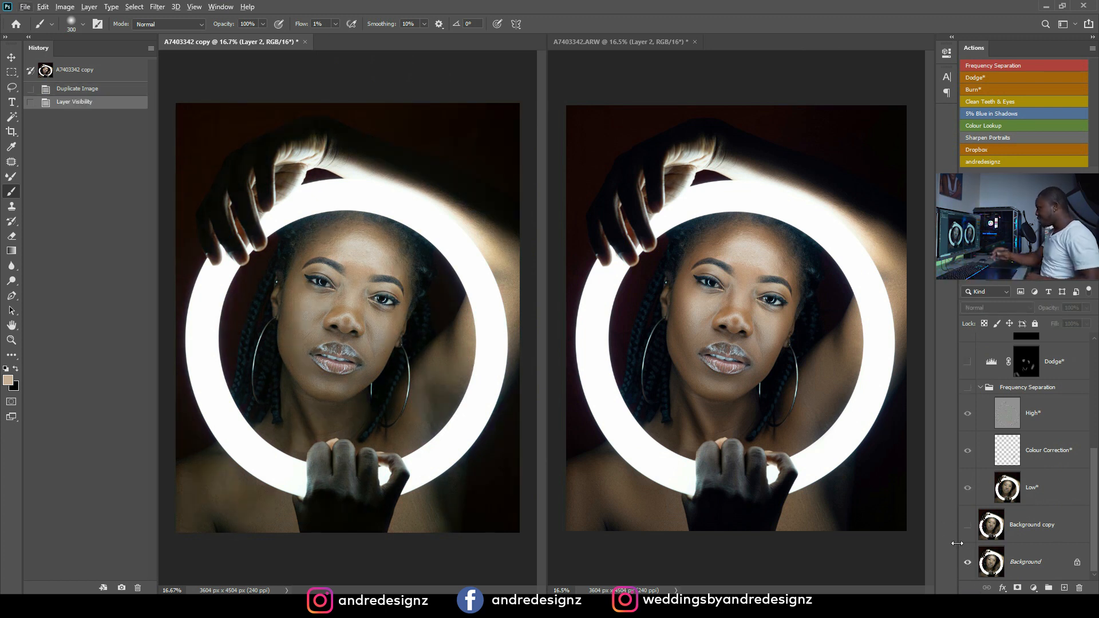